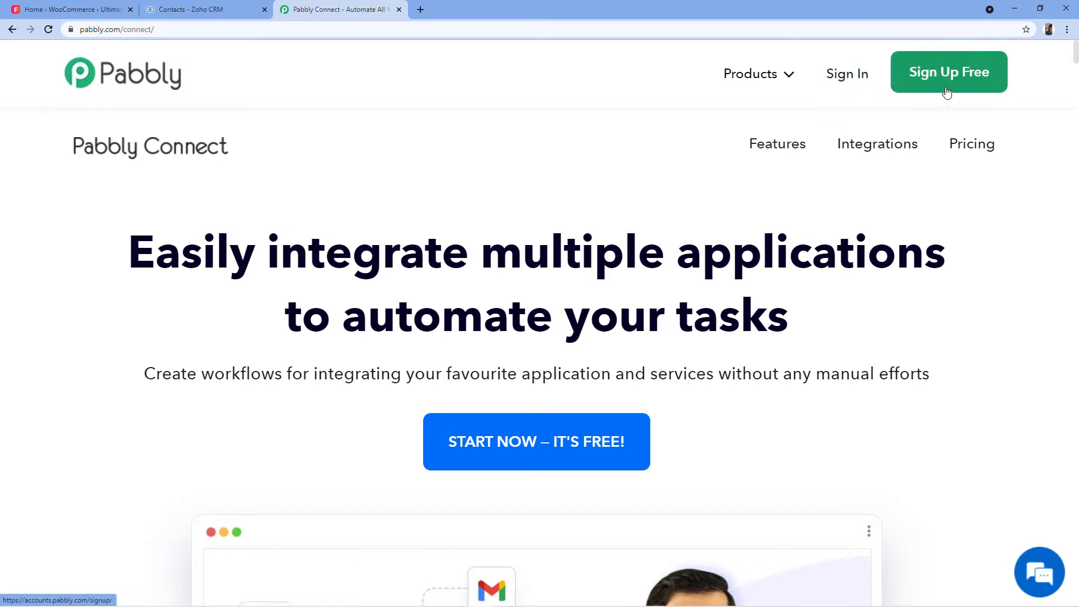
Sign in to Pabbly and open the Connect application.
{"action": "left_click", "coordinate": [848, 80]}
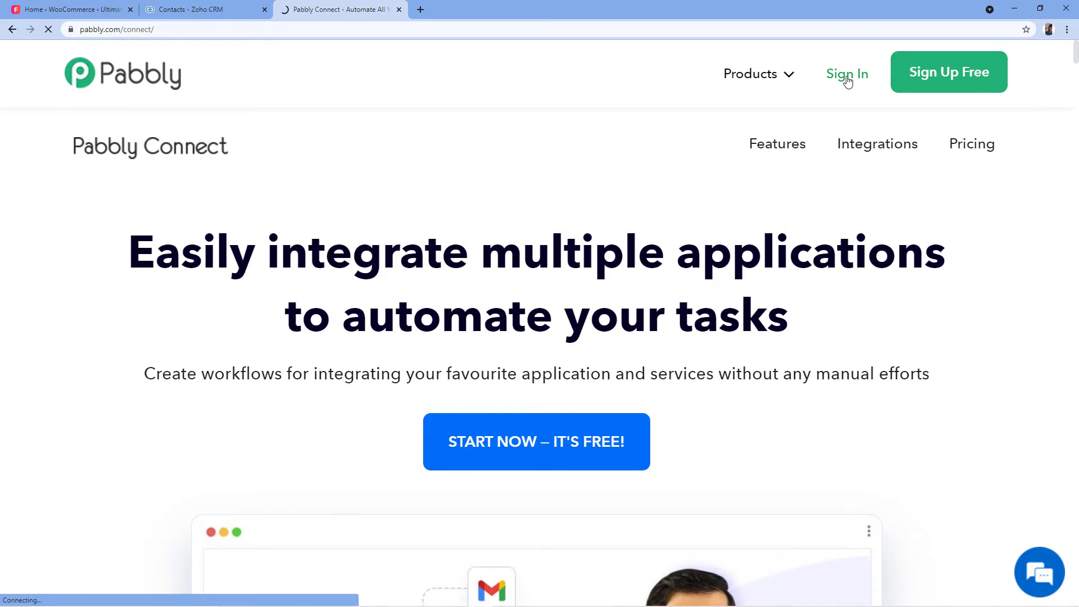
{"action": "scroll", "coordinate": [838, 84], "scroll_direction": "down", "scroll_amount": 4}
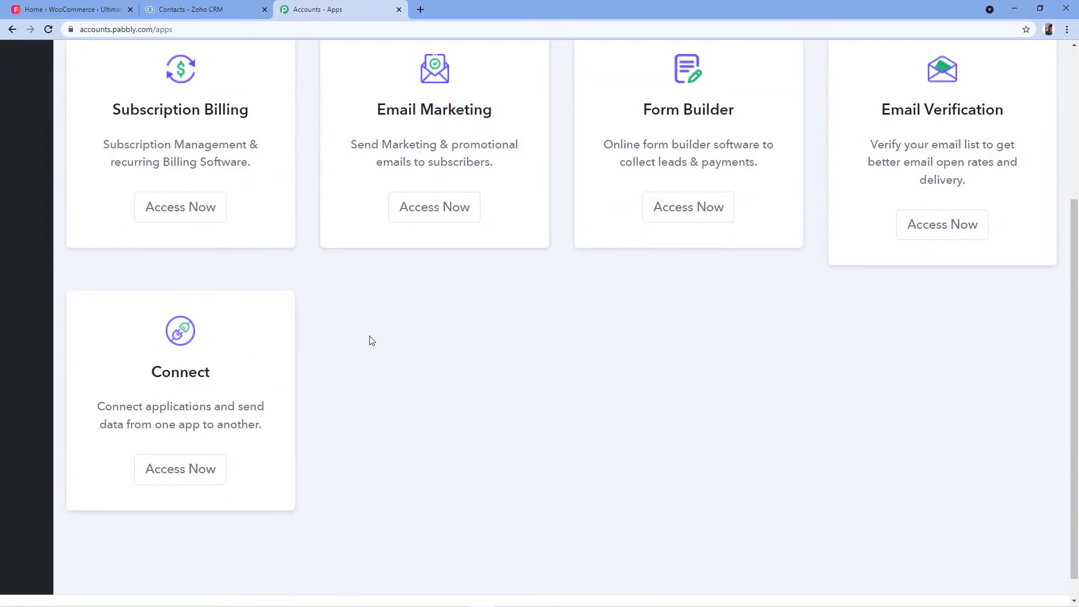
{"action": "left_click", "coordinate": [180, 481]}
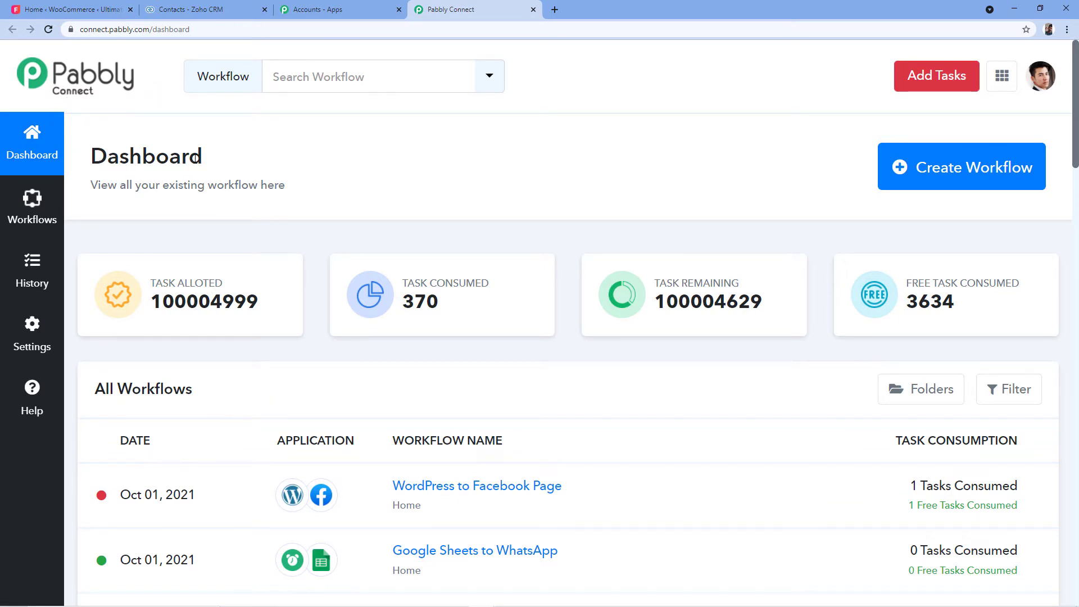
Create a new workflow named "WooCommerce to Zoho CRM".
{"action": "left_click", "coordinate": [899, 167]}
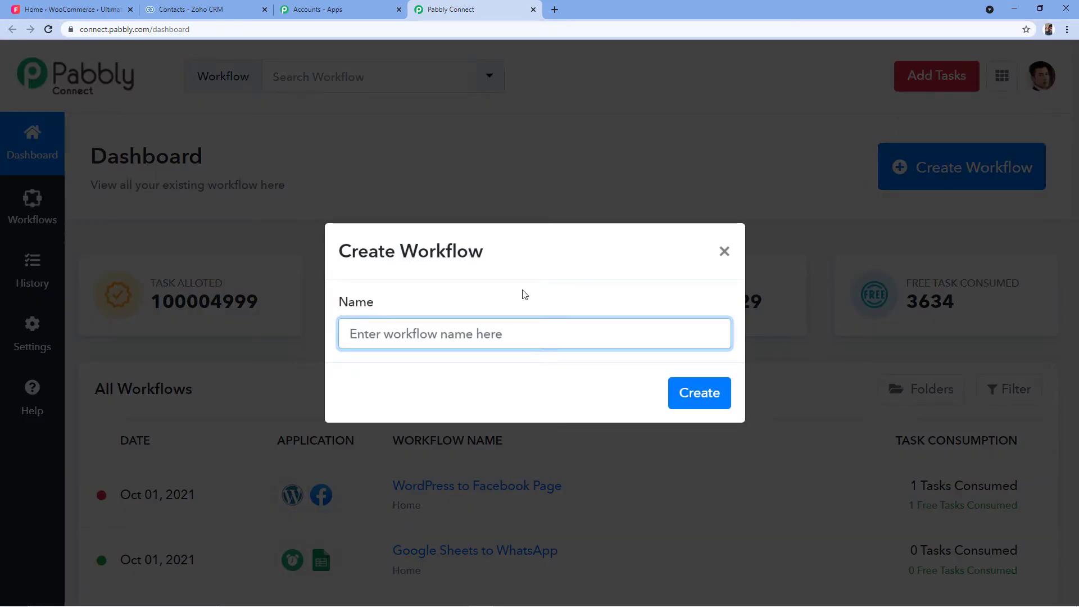
{"action": "type", "text": "WooComme"}
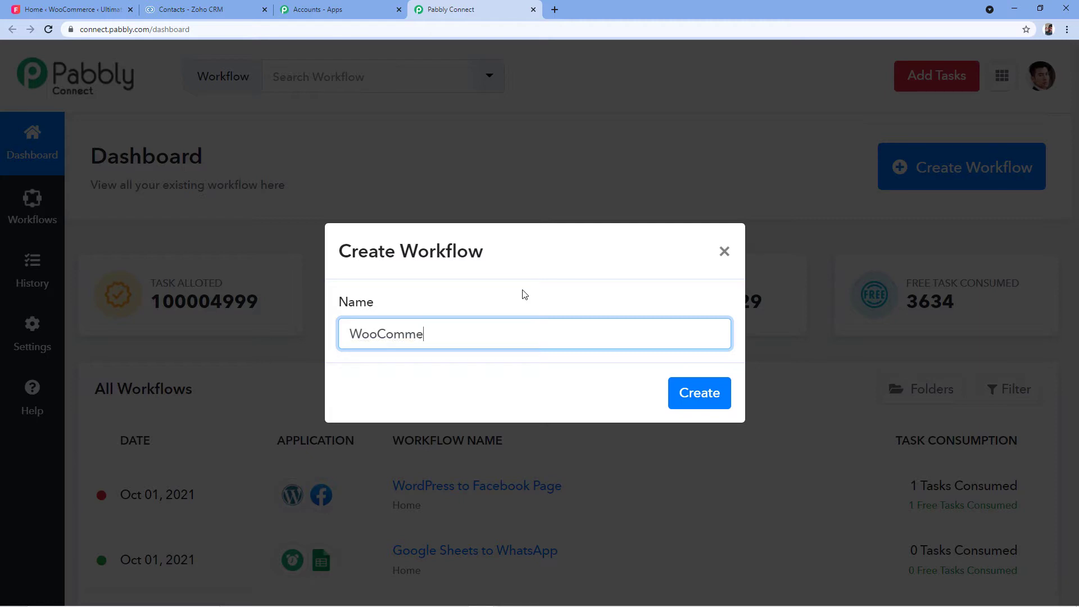
{"action": "type", "text": "rce to Zoho CRM"}
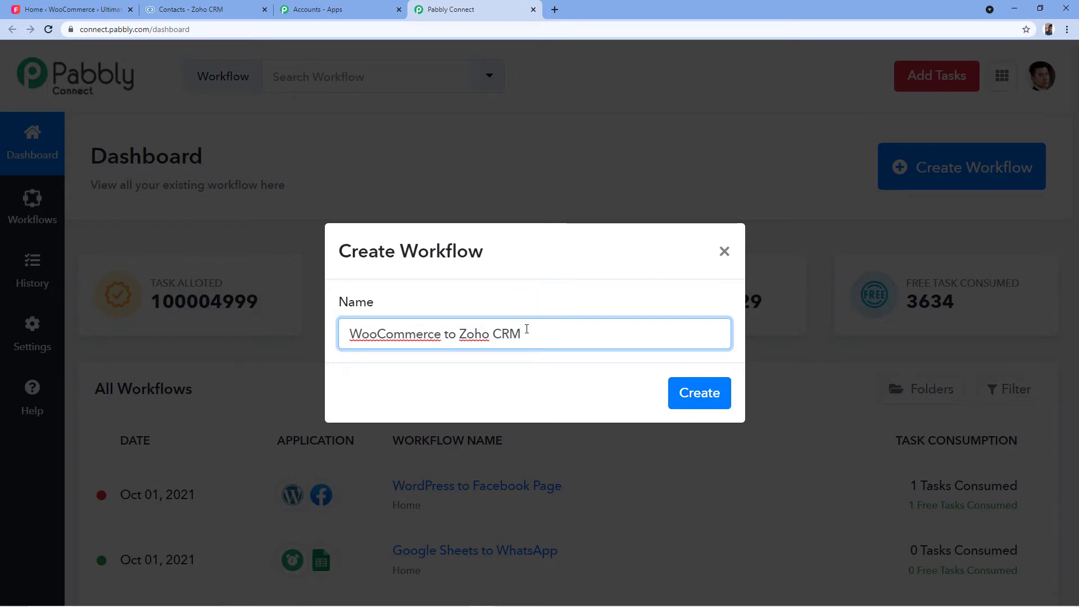
{"action": "left_click", "coordinate": [702, 393]}
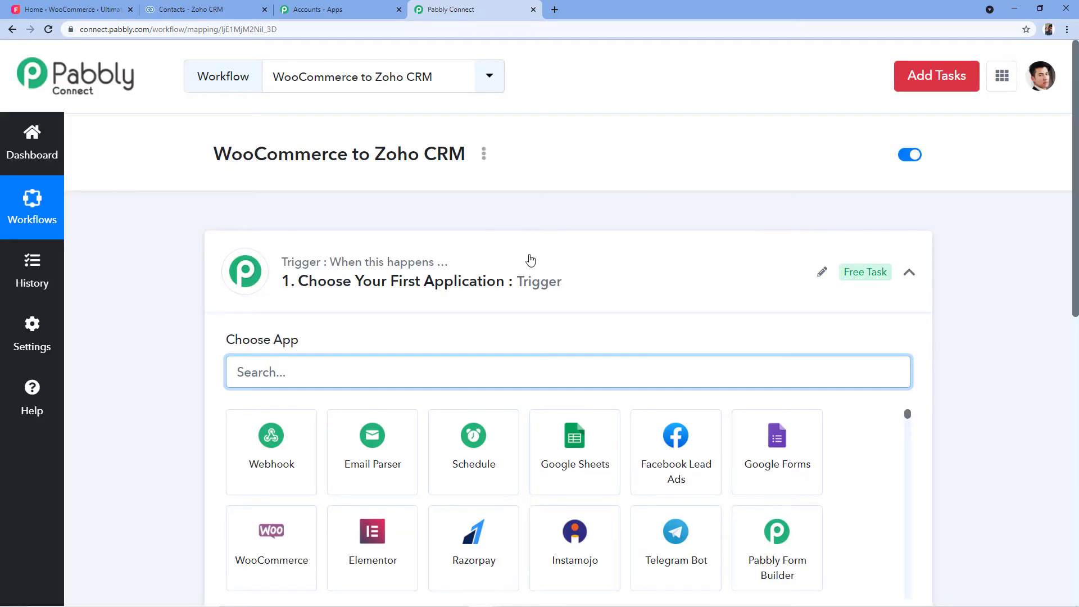
Search for WooCommerce in the workflow's trigger step and choose it as the trigger app.
{"action": "left_click", "coordinate": [528, 258]}
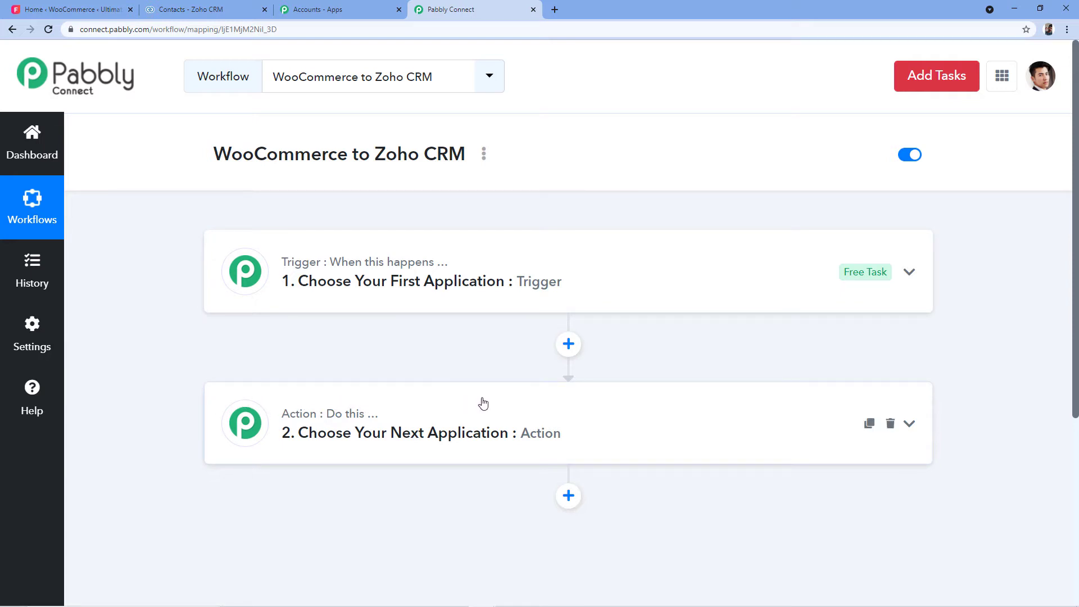
{"action": "left_click", "coordinate": [357, 282]}
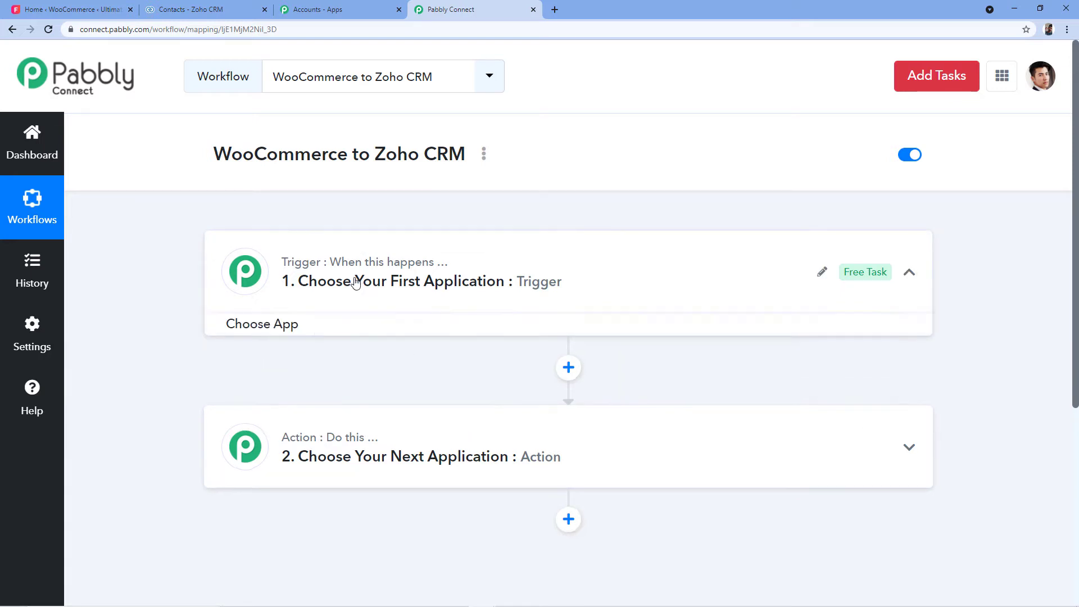
{"action": "scroll", "coordinate": [242, 270], "scroll_direction": "down", "scroll_amount": 1}
{"action": "scroll", "coordinate": [203, 245], "scroll_direction": "down", "scroll_amount": 1}
{"action": "left_click", "coordinate": [288, 260]}
{"action": "type", "text": "WooCo"}
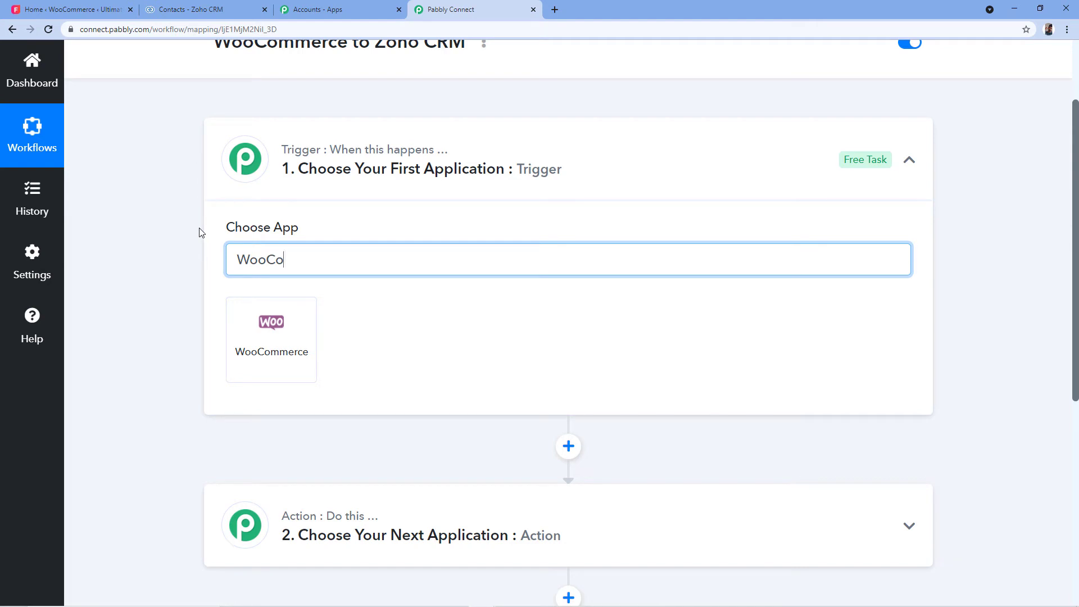
{"action": "type", "text": "mmerce"}
{"action": "left_click", "coordinate": [273, 372]}
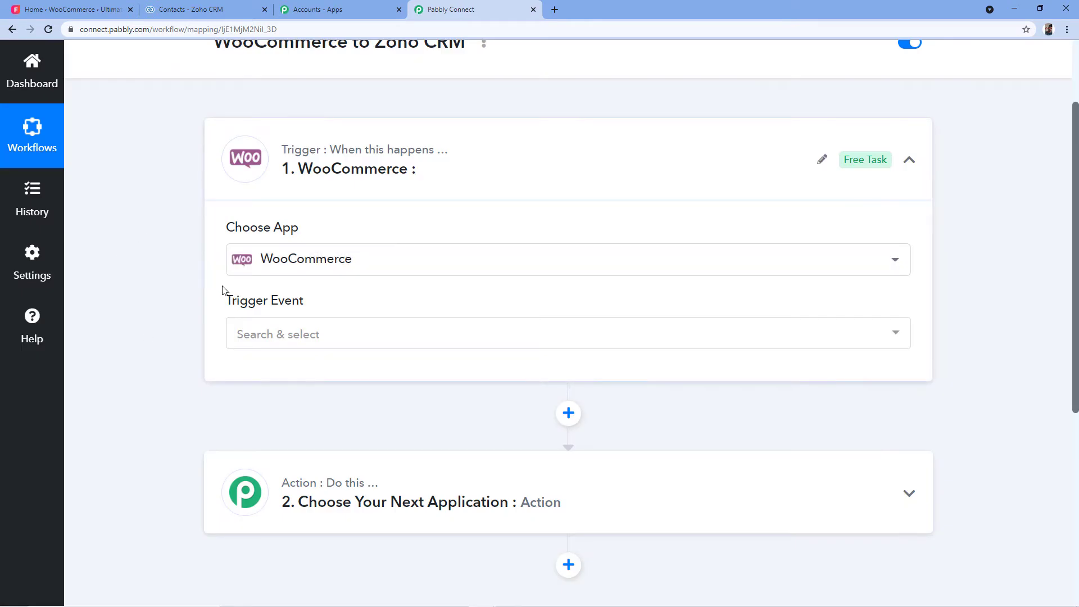
Set the WooCommerce trigger event to New Order Created and view its webhook URL and setup instructions.
{"action": "scroll", "coordinate": [197, 298], "scroll_direction": "down", "scroll_amount": 1}
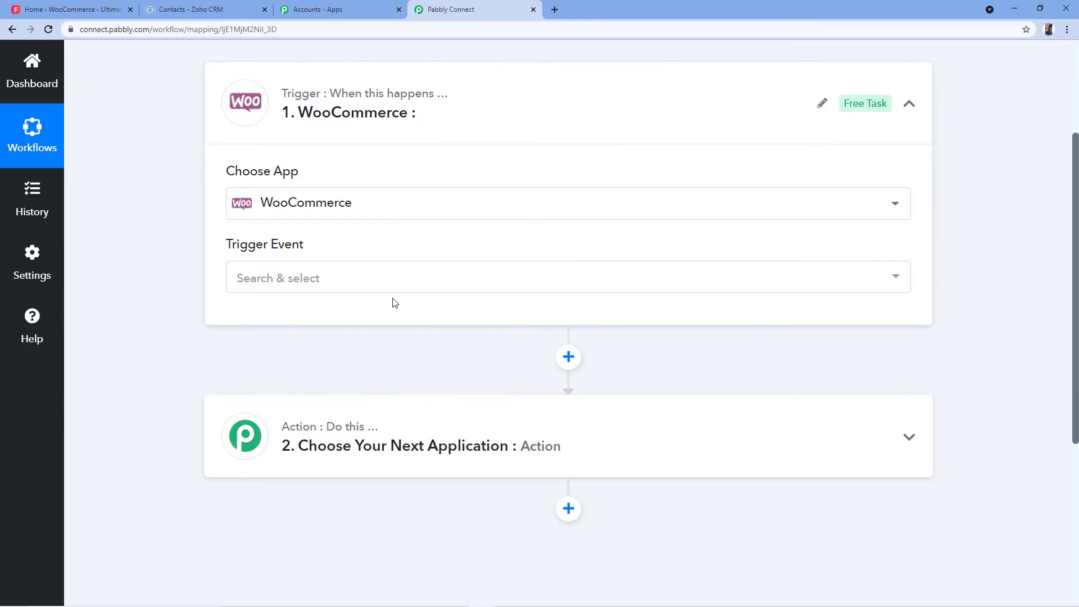
{"action": "left_click", "coordinate": [363, 285]}
{"action": "scroll", "coordinate": [360, 337], "scroll_direction": "down", "scroll_amount": 1}
{"action": "scroll", "coordinate": [363, 343], "scroll_direction": "down", "scroll_amount": 6}
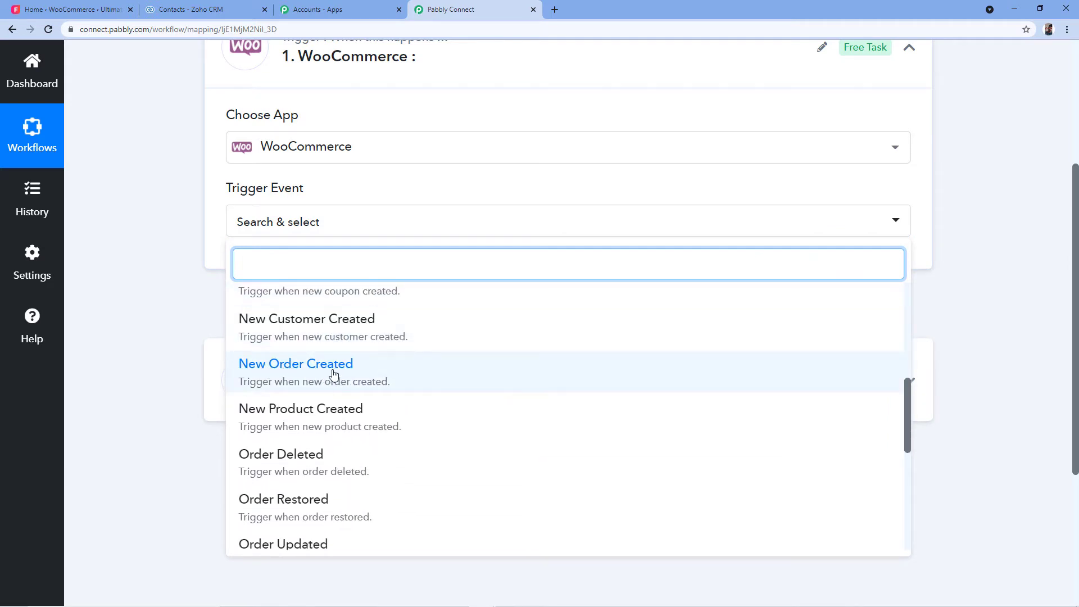
{"action": "left_click", "coordinate": [309, 376]}
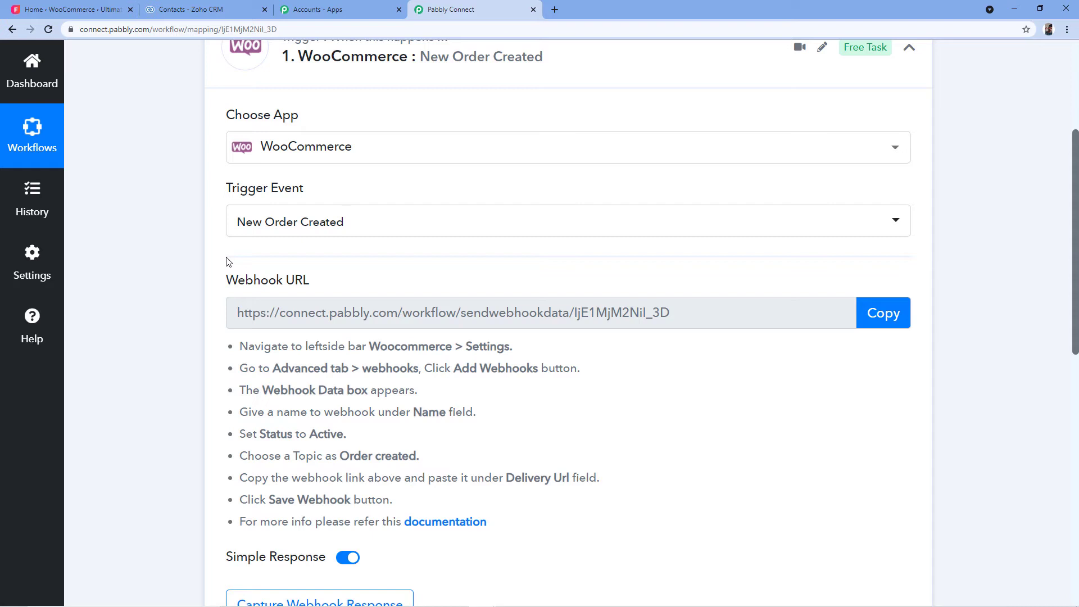
{"action": "scroll", "coordinate": [227, 262], "scroll_direction": "down", "scroll_amount": 1}
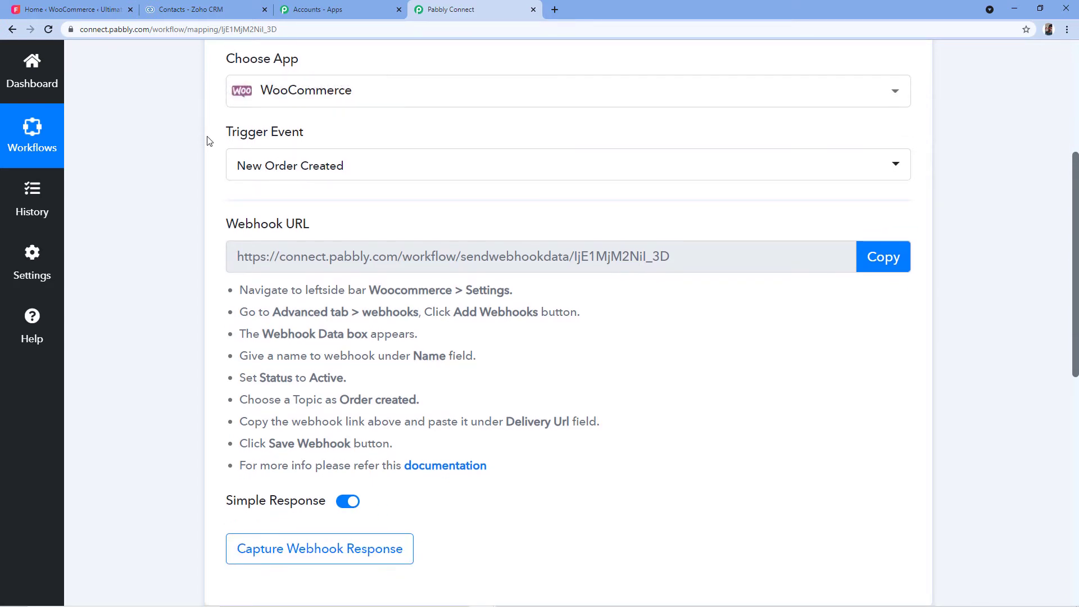
{"action": "scroll", "coordinate": [320, 133], "scroll_direction": "down", "scroll_amount": 1}
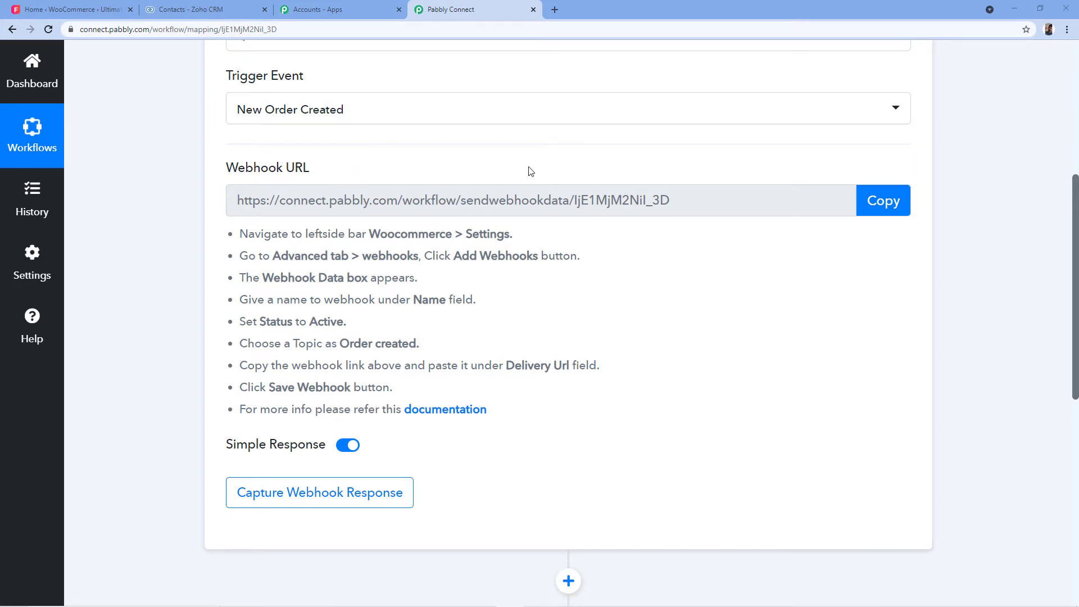
Switch to the WooCommerce admin site and start adding a new webhook in its advanced settings.
{"action": "key", "text": "ctrl+1"}
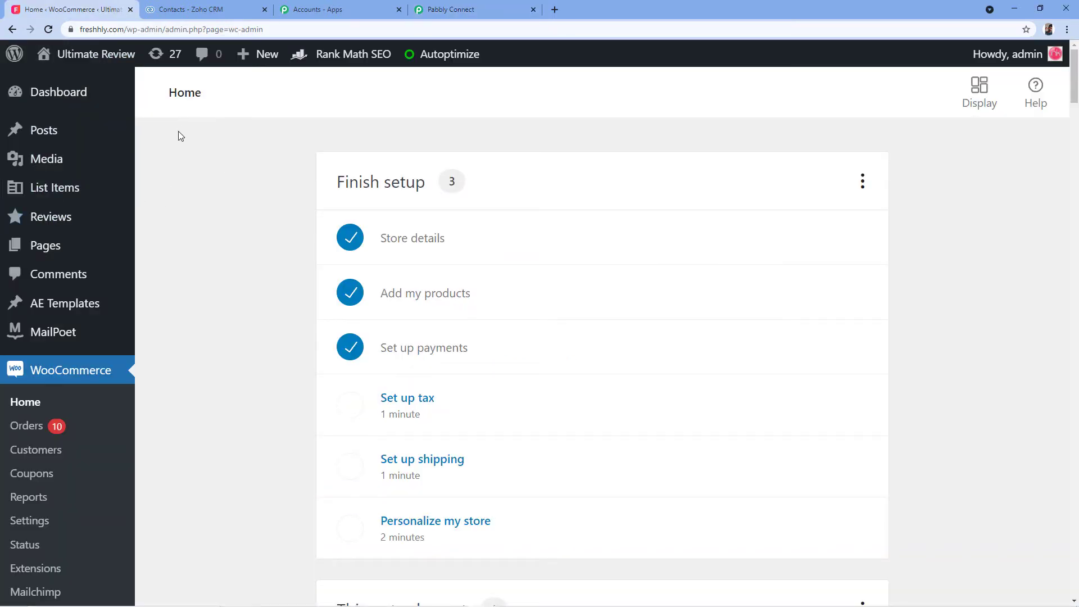
{"action": "scroll", "coordinate": [219, 214], "scroll_direction": "down", "scroll_amount": 2}
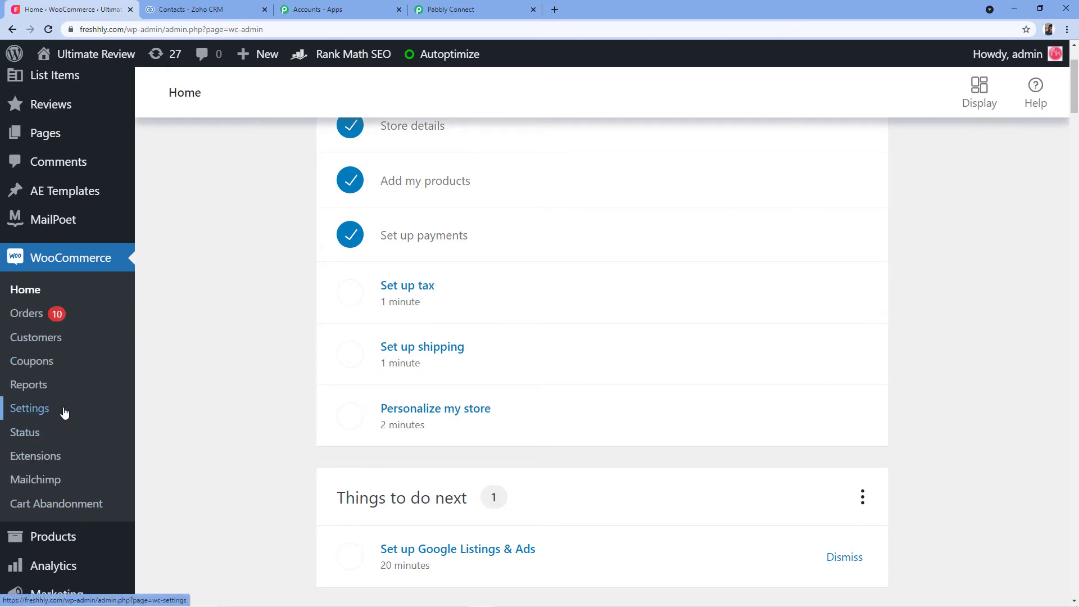
{"action": "left_click", "coordinate": [24, 414]}
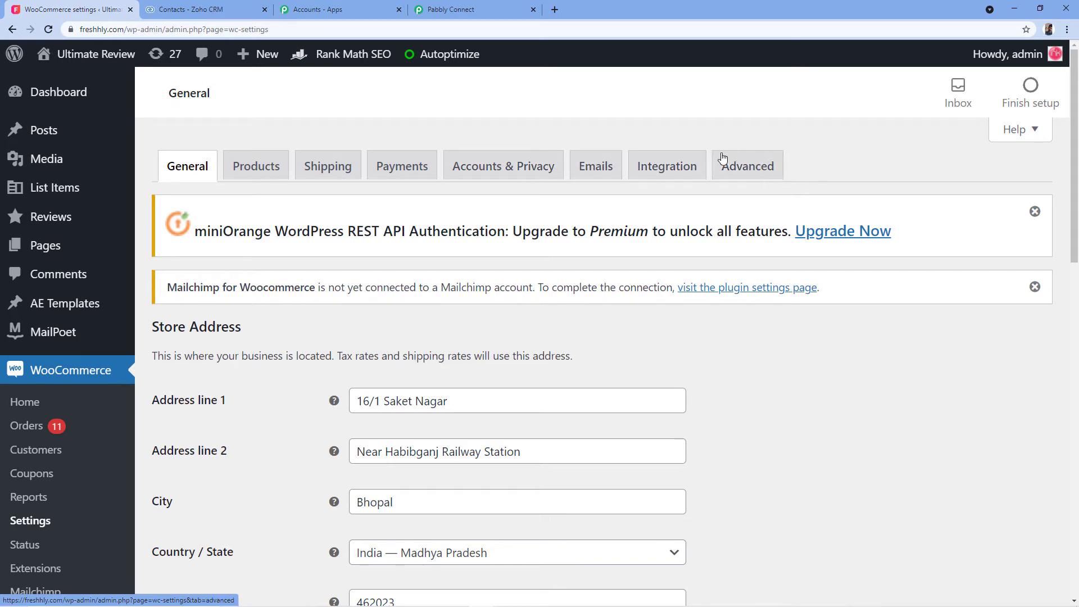
{"action": "left_click", "coordinate": [748, 168]}
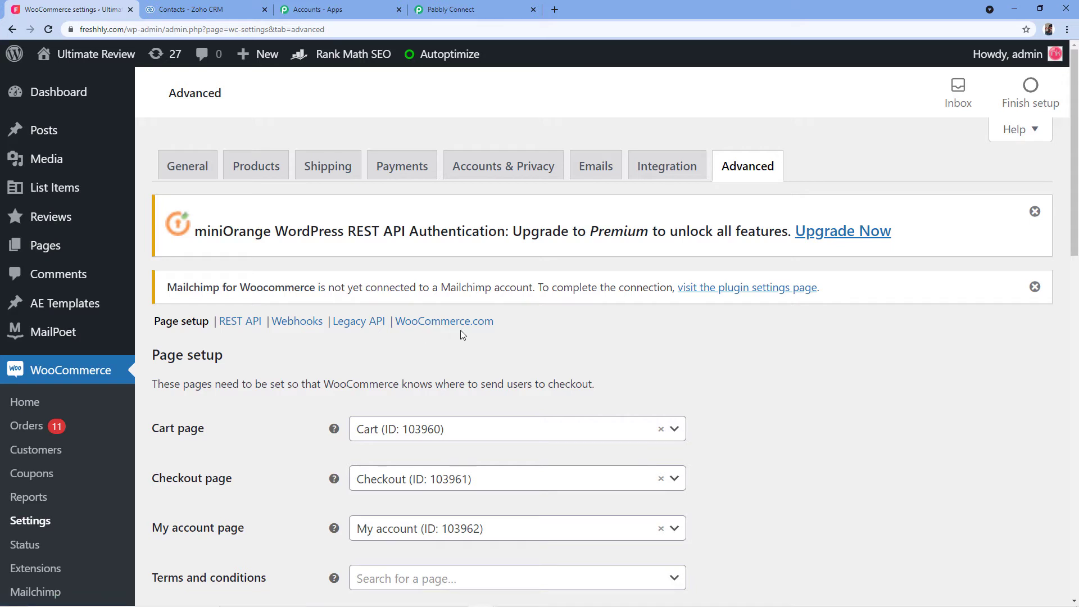
{"action": "left_click", "coordinate": [304, 328]}
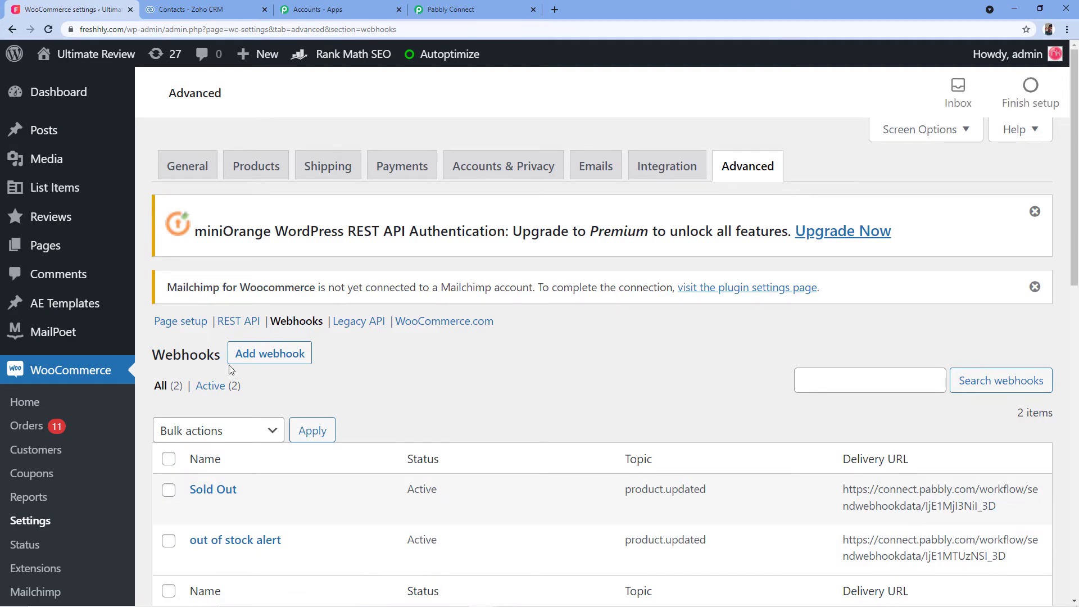
{"action": "left_click", "coordinate": [280, 359]}
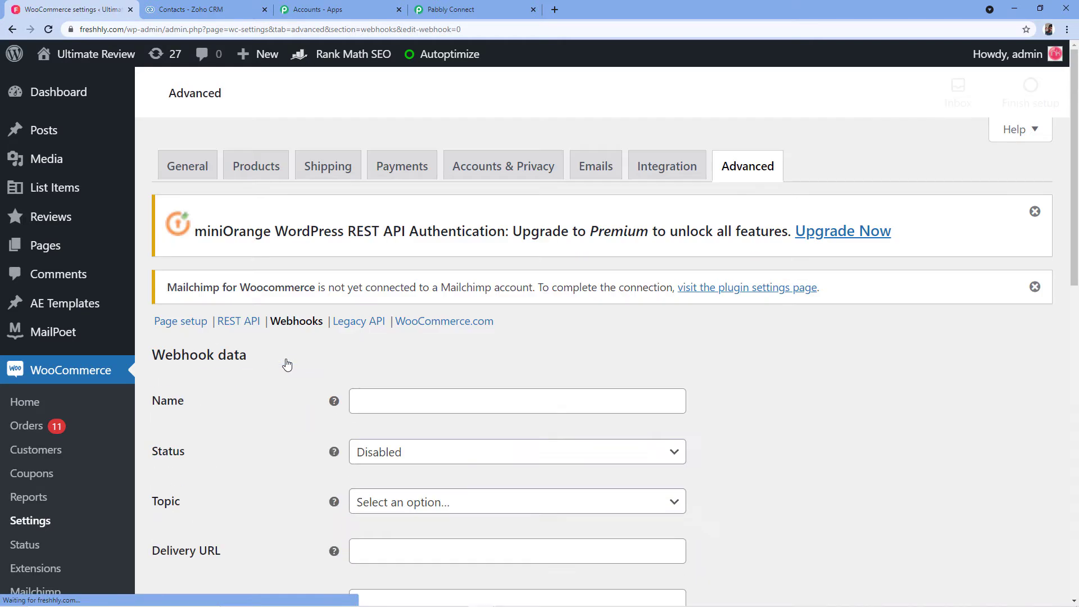
Name the new webhook "WooCommerce to Zoho CRM 1" and set its status to Active.
{"action": "scroll", "coordinate": [294, 348], "scroll_direction": "down", "scroll_amount": 3}
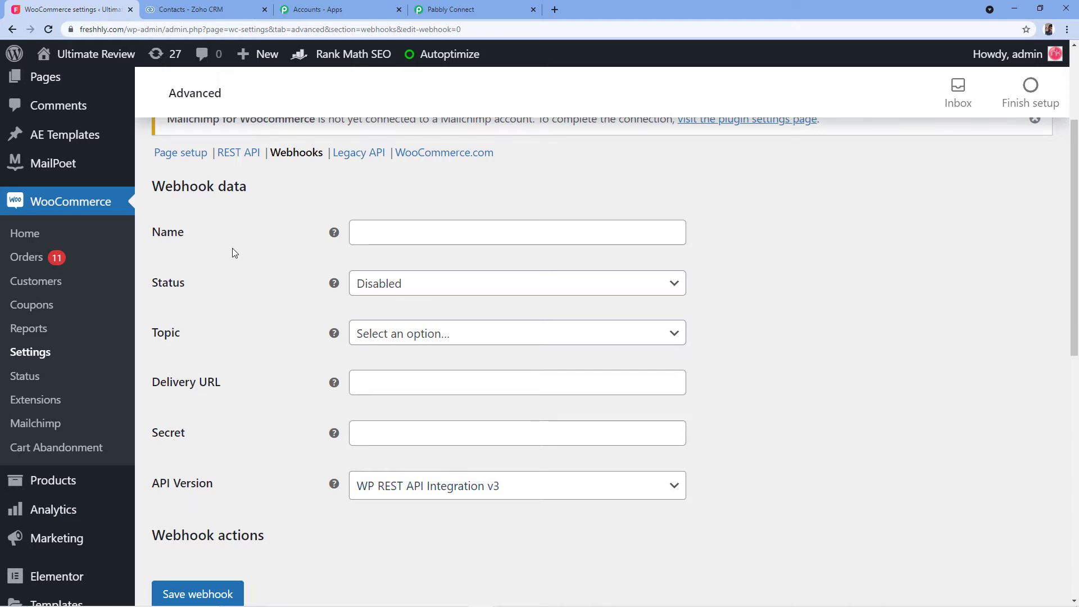
{"action": "left_click", "coordinate": [399, 231]}
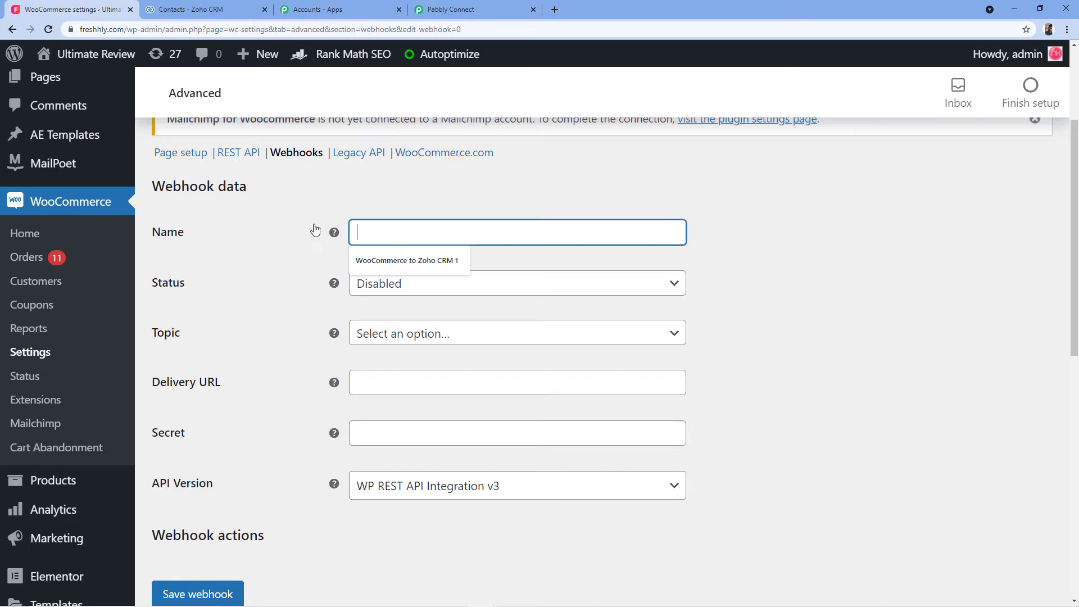
{"action": "left_click", "coordinate": [393, 260]}
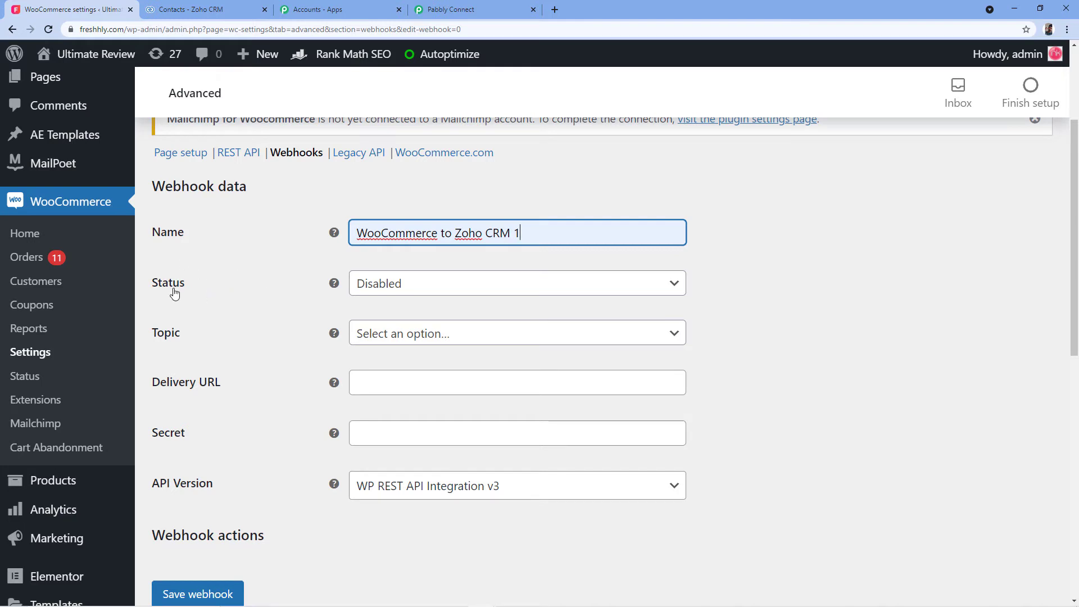
{"action": "left_click", "coordinate": [424, 284]}
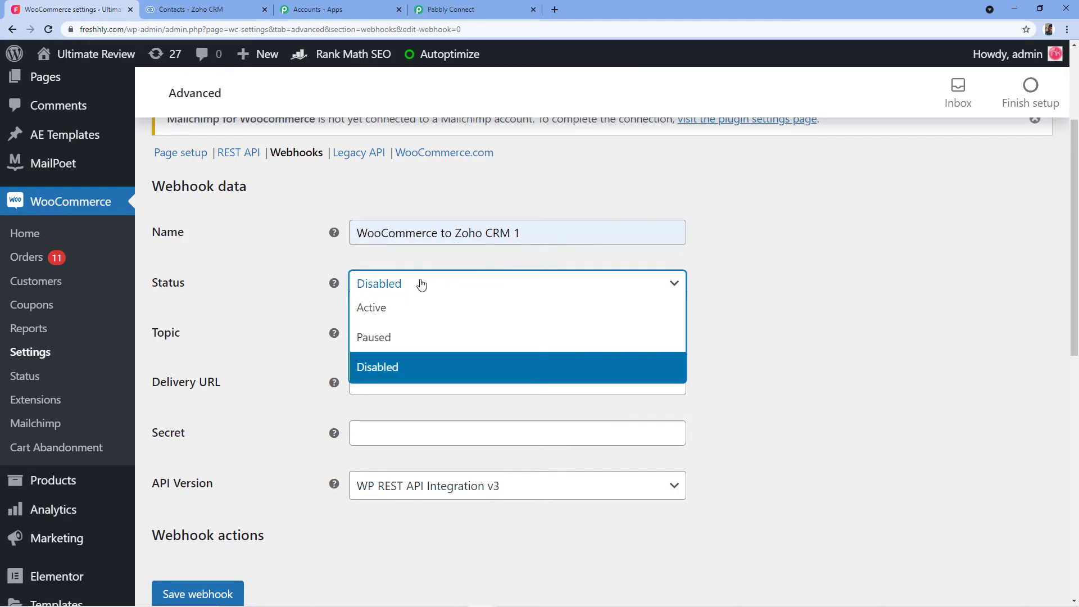
{"action": "left_click", "coordinate": [376, 313]}
Set the webhook's topic to Order created.
{"action": "scroll", "coordinate": [298, 294], "scroll_direction": "down", "scroll_amount": 1}
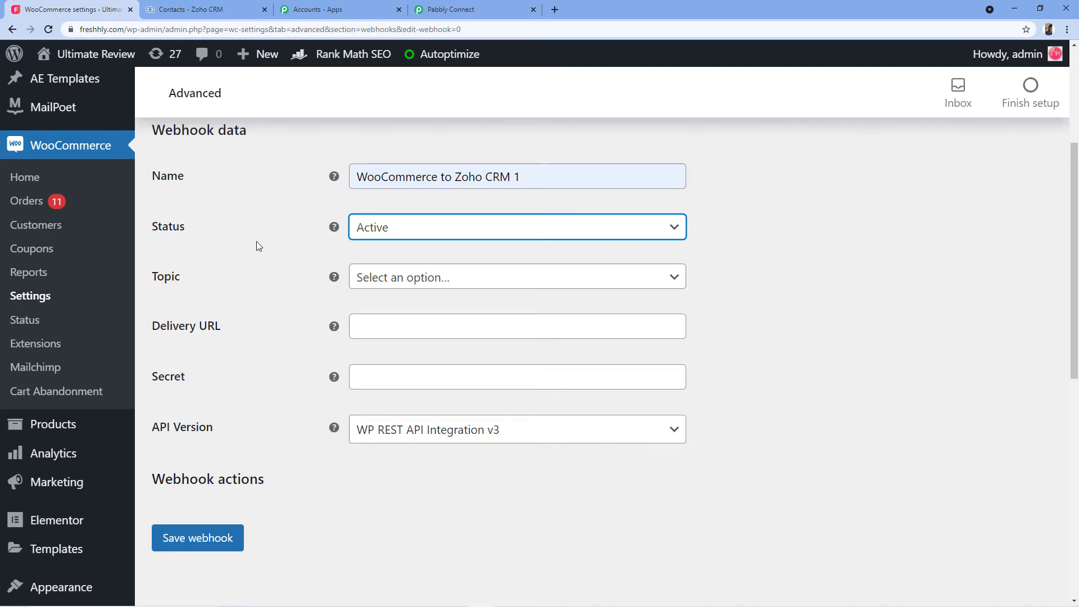
{"action": "left_click", "coordinate": [414, 282]}
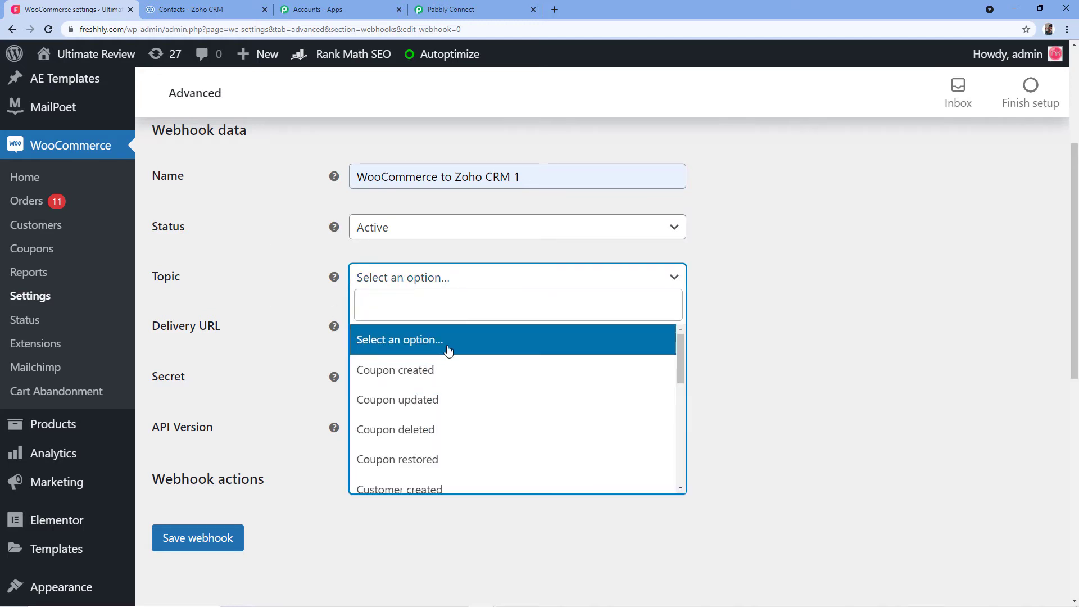
{"action": "scroll", "coordinate": [444, 346], "scroll_direction": "down", "scroll_amount": 2}
{"action": "scroll", "coordinate": [439, 335], "scroll_direction": "down", "scroll_amount": 2}
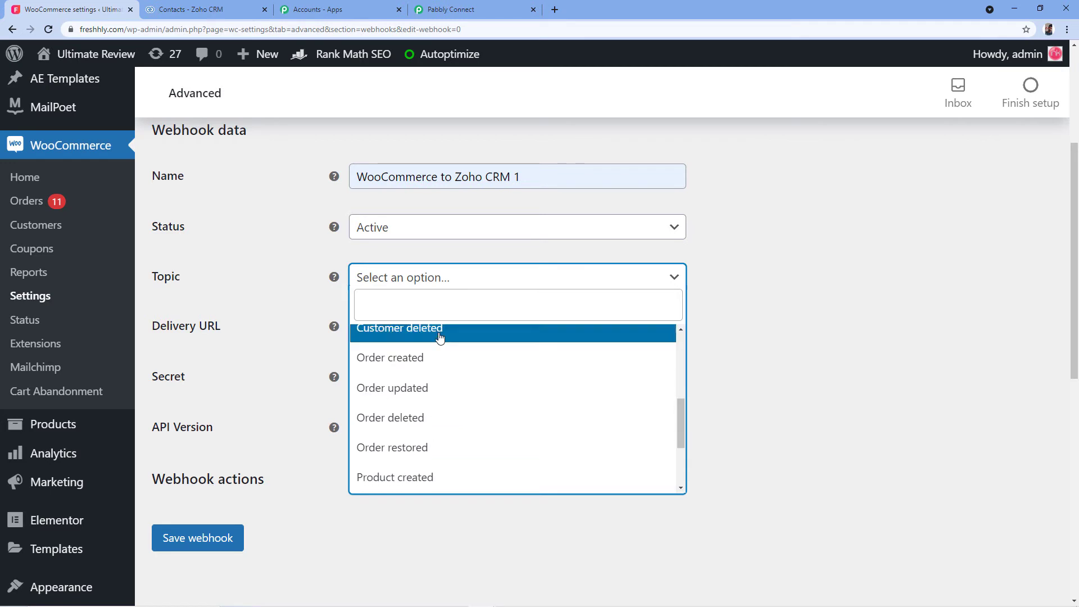
{"action": "left_click", "coordinate": [400, 355]}
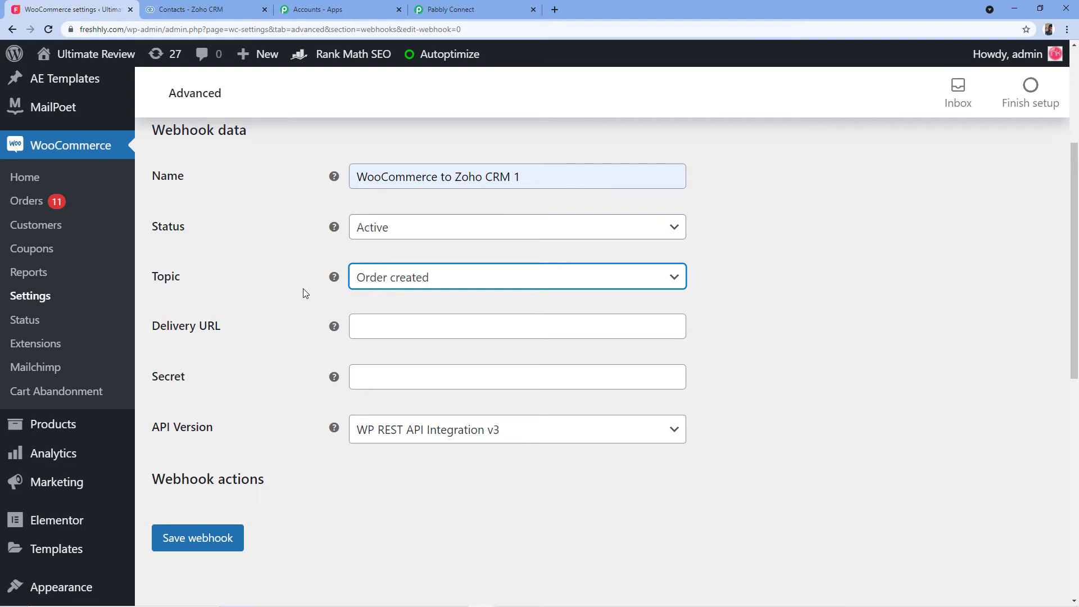
Copy the WooCommerce trigger's webhook URL from Pabbly Connect and paste it as the Delivery URL of the new WooCommerce webhook.
{"action": "scroll", "coordinate": [303, 293], "scroll_direction": "down", "scroll_amount": 1}
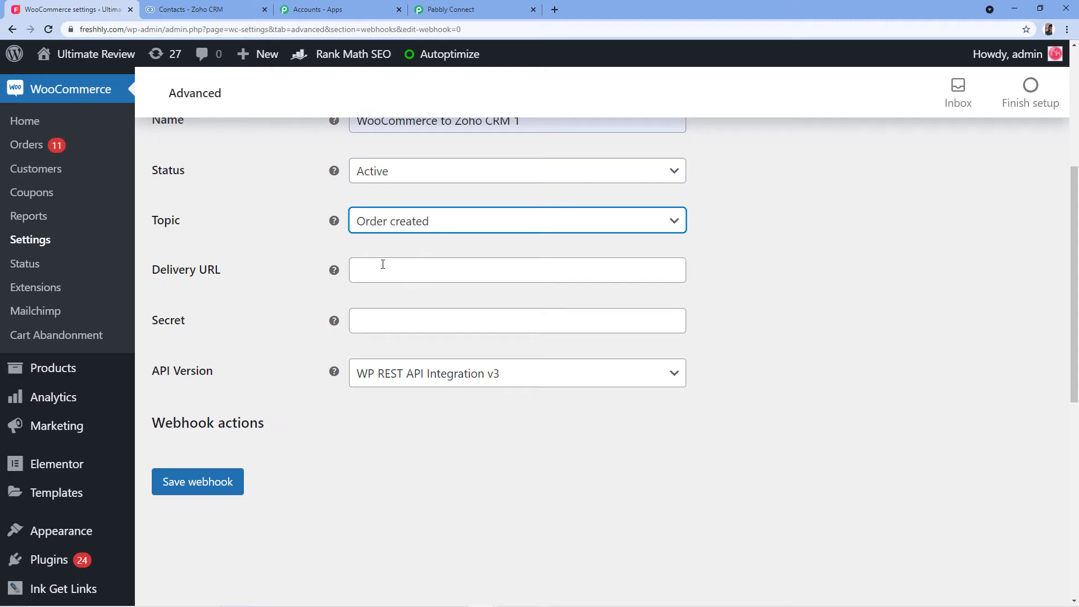
{"action": "left_click", "coordinate": [483, 10]}
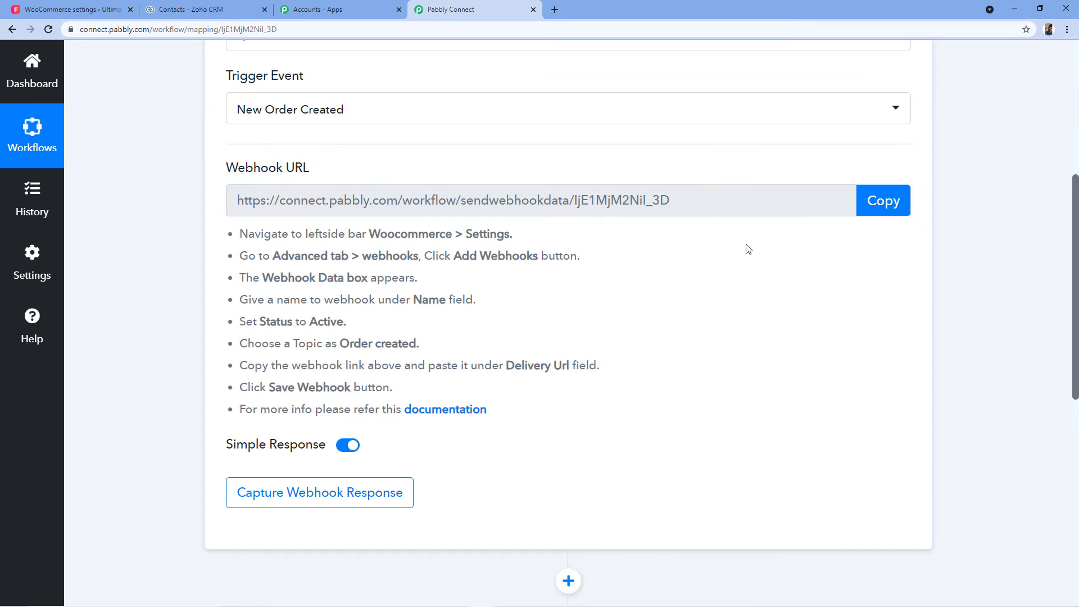
{"action": "left_click", "coordinate": [875, 206]}
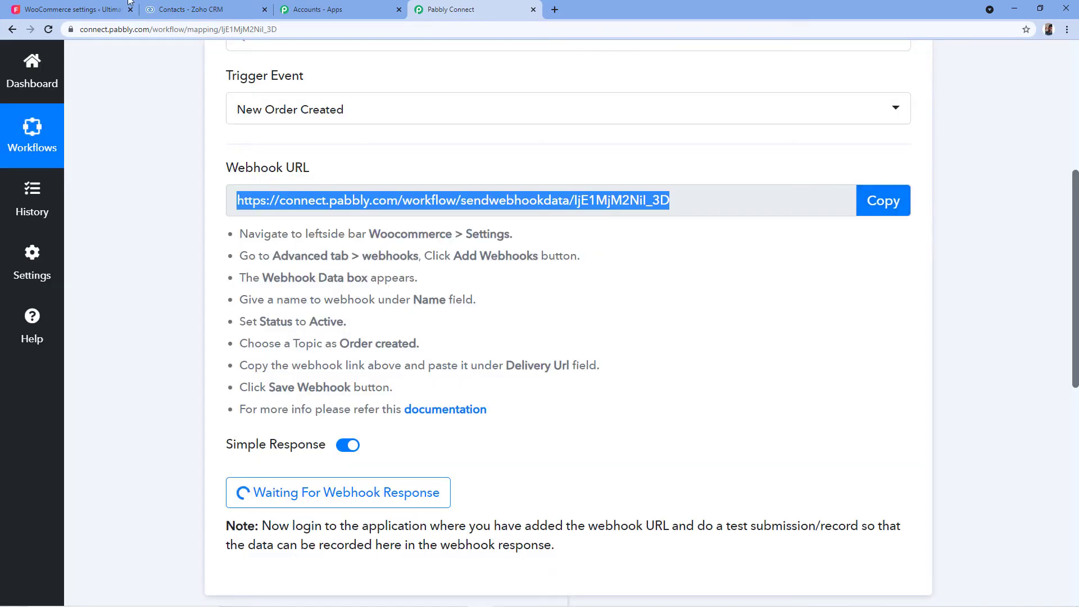
{"action": "left_click", "coordinate": [73, 9]}
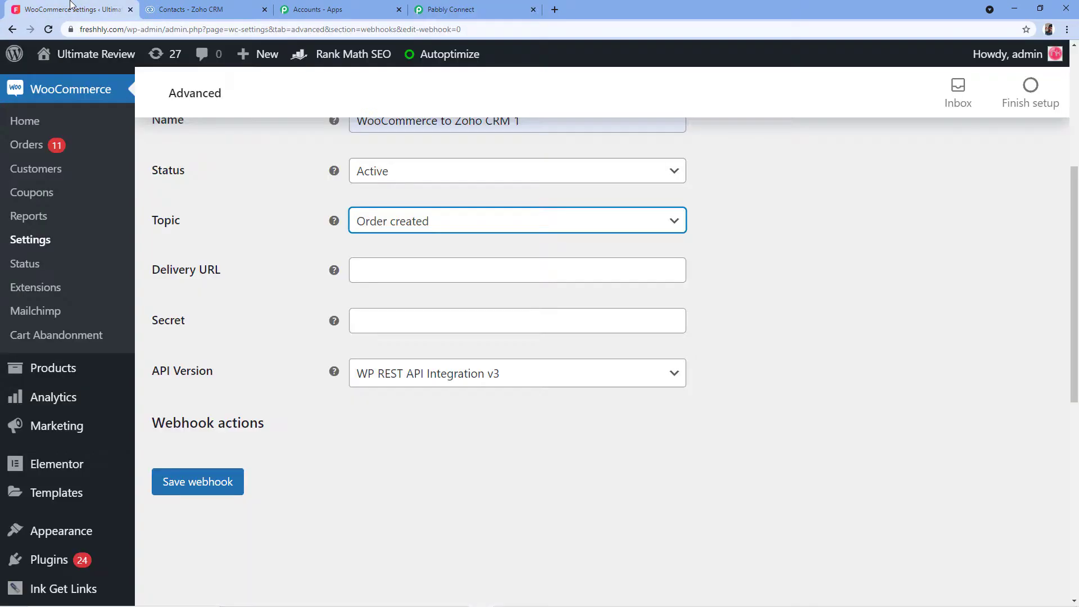
{"action": "right_click", "coordinate": [362, 265]}
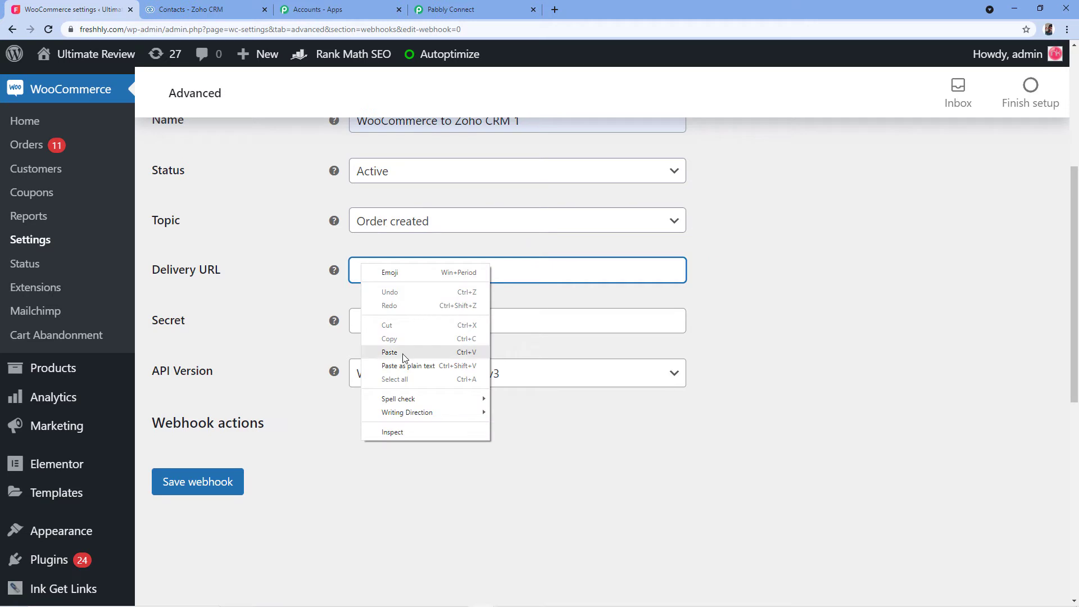
{"action": "left_click", "coordinate": [406, 353]}
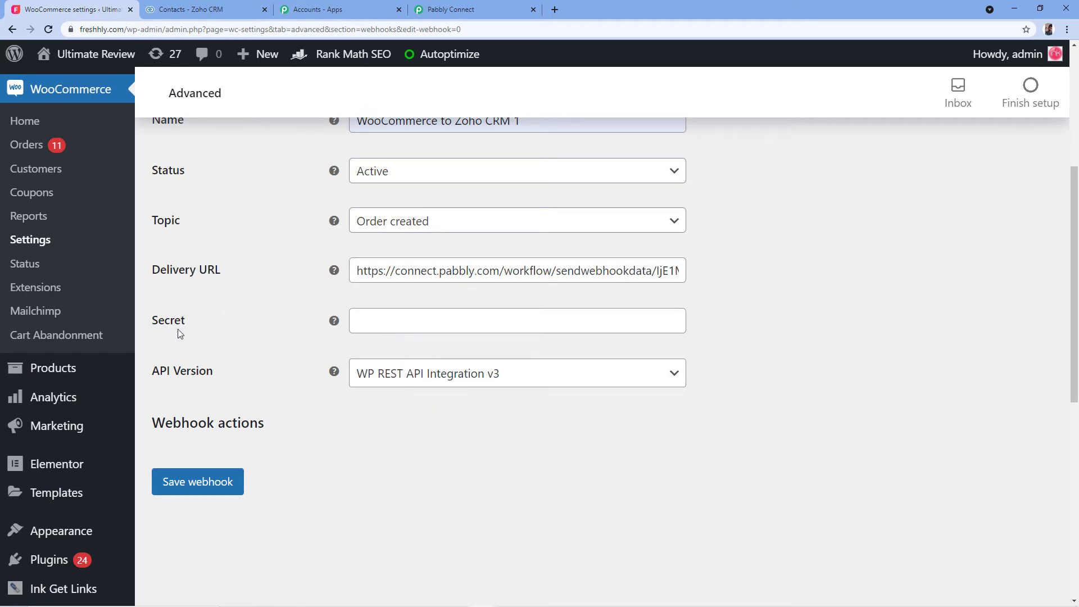
Save the webhook with the Secret left blank and the API version kept at WP REST API Integration v3.
{"action": "scroll", "coordinate": [271, 290], "scroll_direction": "down", "scroll_amount": 2}
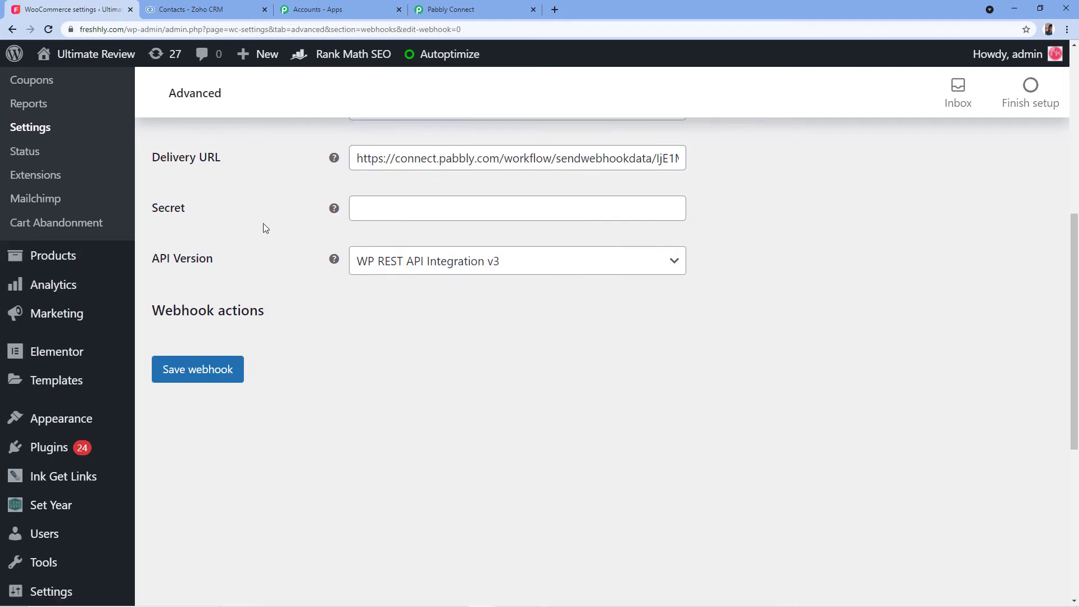
{"action": "scroll", "coordinate": [264, 227], "scroll_direction": "down", "scroll_amount": 1}
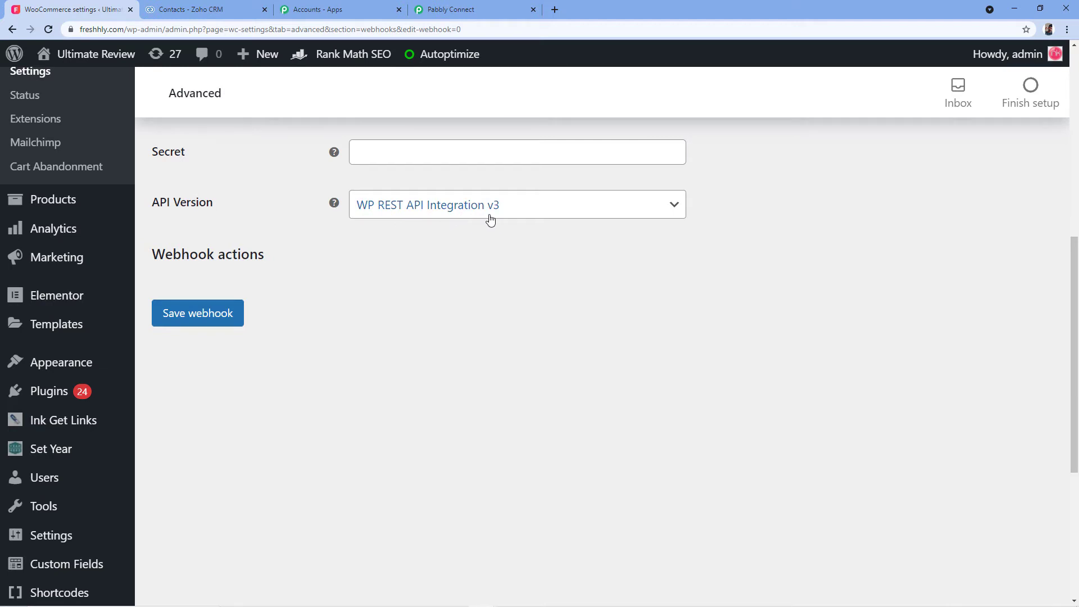
{"action": "scroll", "coordinate": [339, 208], "scroll_direction": "up", "scroll_amount": 1}
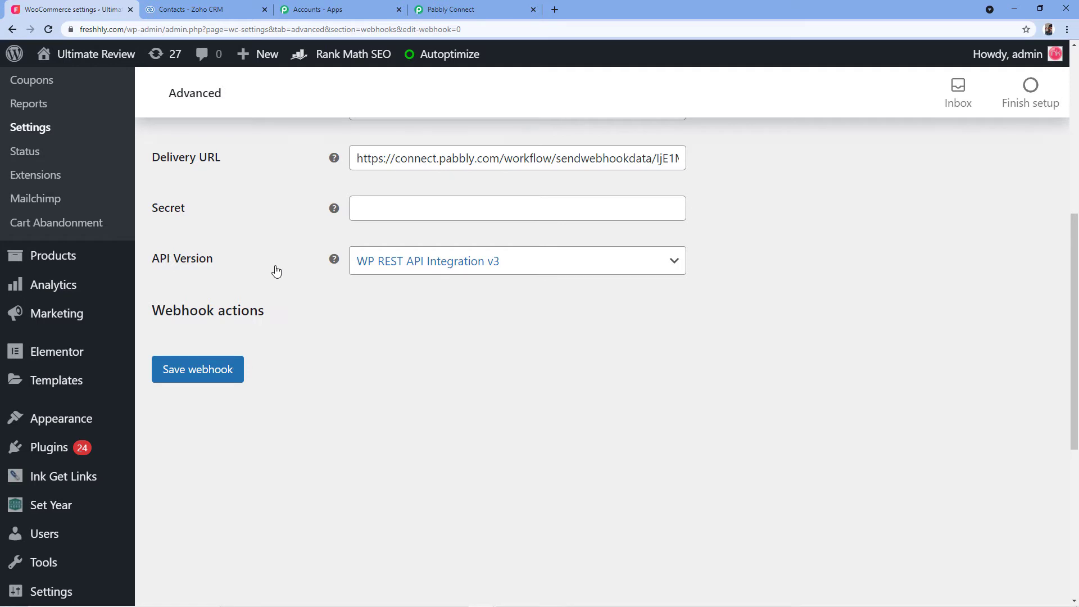
{"action": "left_click", "coordinate": [211, 376]}
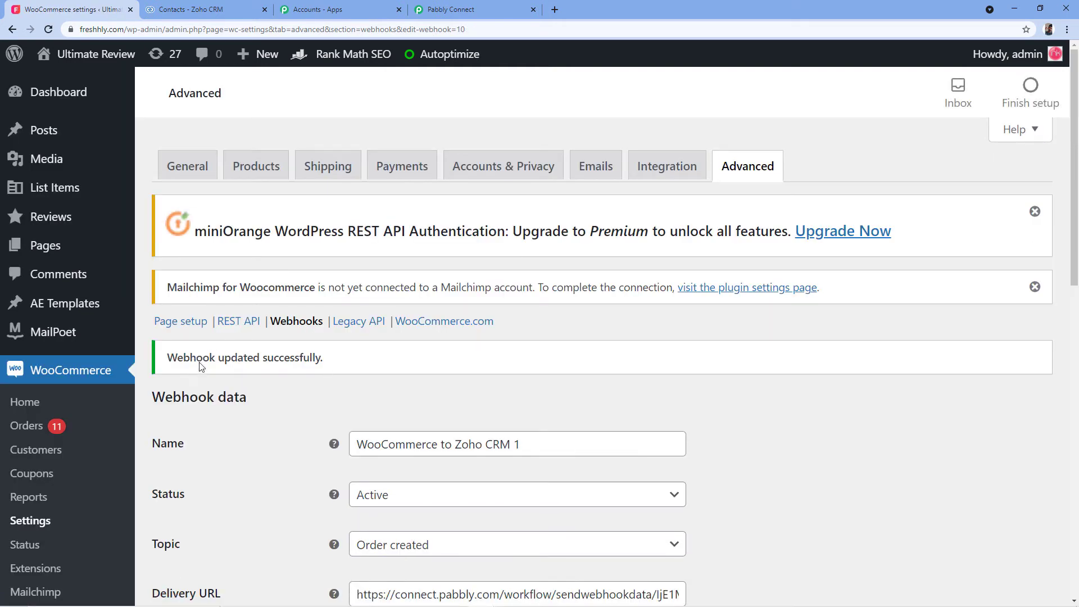
{"action": "scroll", "coordinate": [187, 364], "scroll_direction": "down", "scroll_amount": 1}
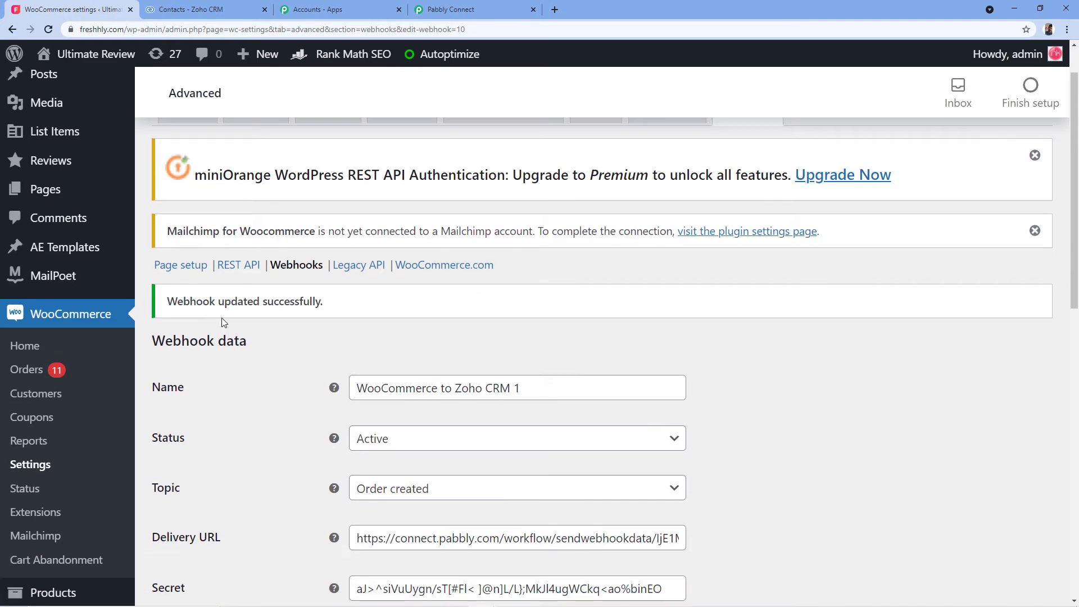
{"action": "scroll", "coordinate": [218, 318], "scroll_direction": "down", "scroll_amount": 1}
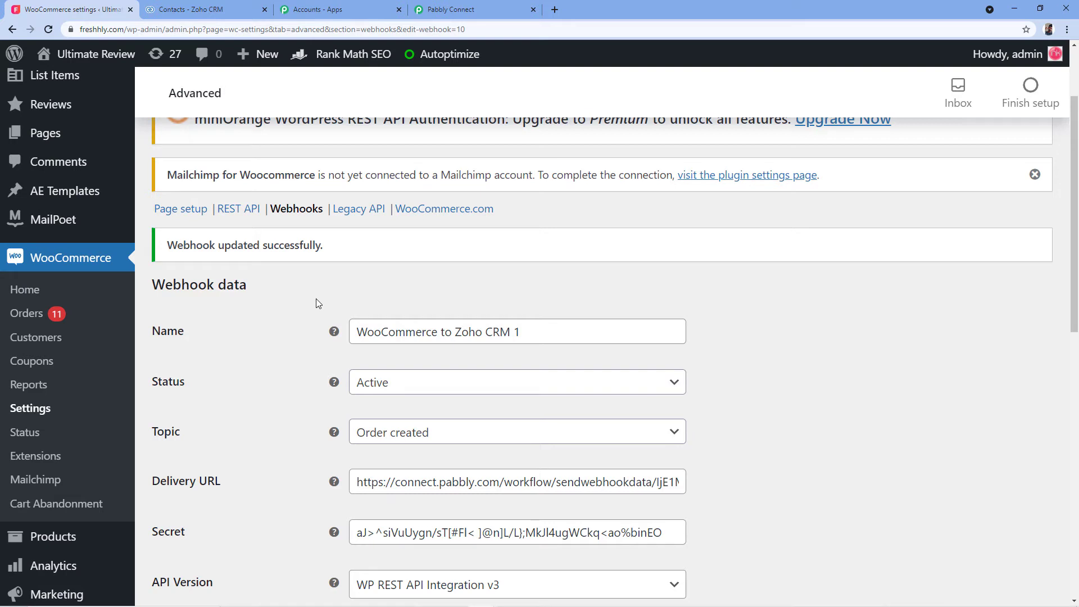
Switch to Pabbly Connect and start recapturing the webhook response for the WooCommerce trigger.
{"action": "key", "text": "ctrl+shift+Tab"}
{"action": "scroll", "coordinate": [534, 311], "scroll_direction": "down", "scroll_amount": 1}
{"action": "scroll", "coordinate": [534, 311], "scroll_direction": "down", "scroll_amount": 2}
{"action": "left_click", "coordinate": [562, 231]}
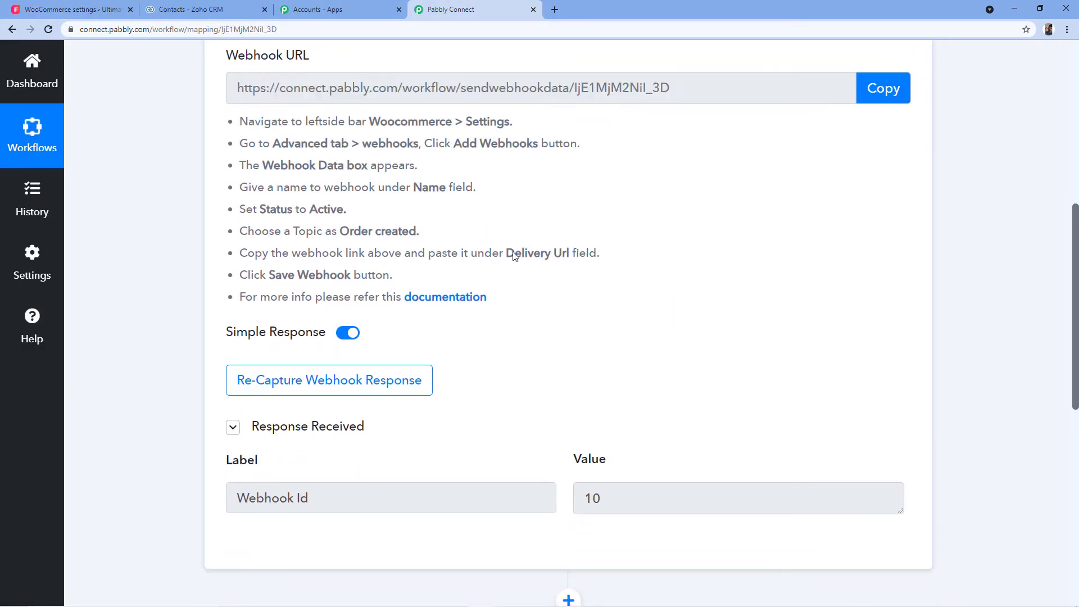
{"action": "left_click", "coordinate": [275, 384]}
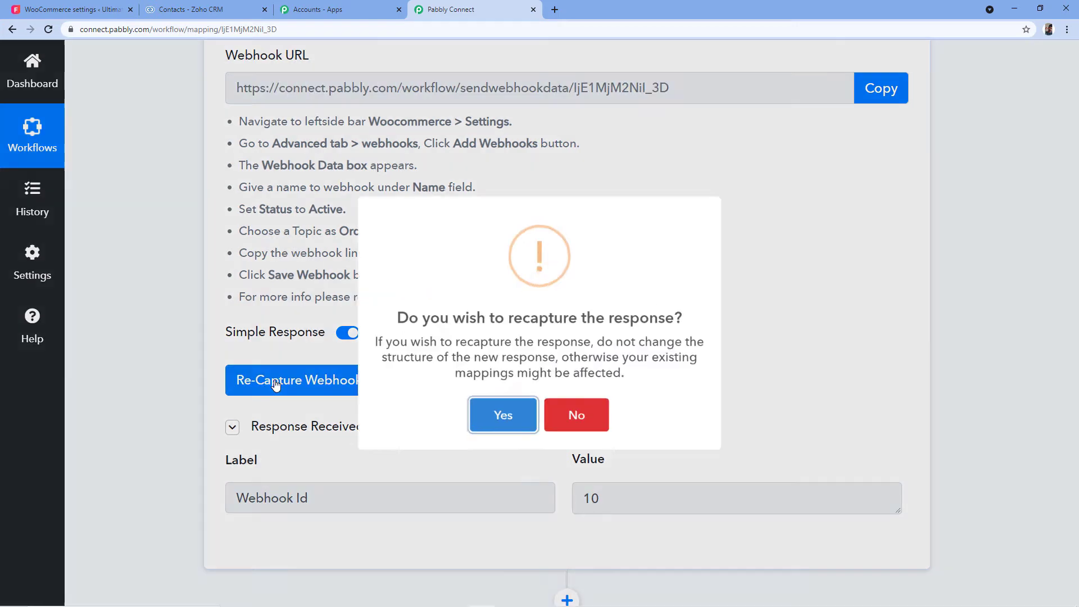
{"action": "left_click", "coordinate": [496, 432]}
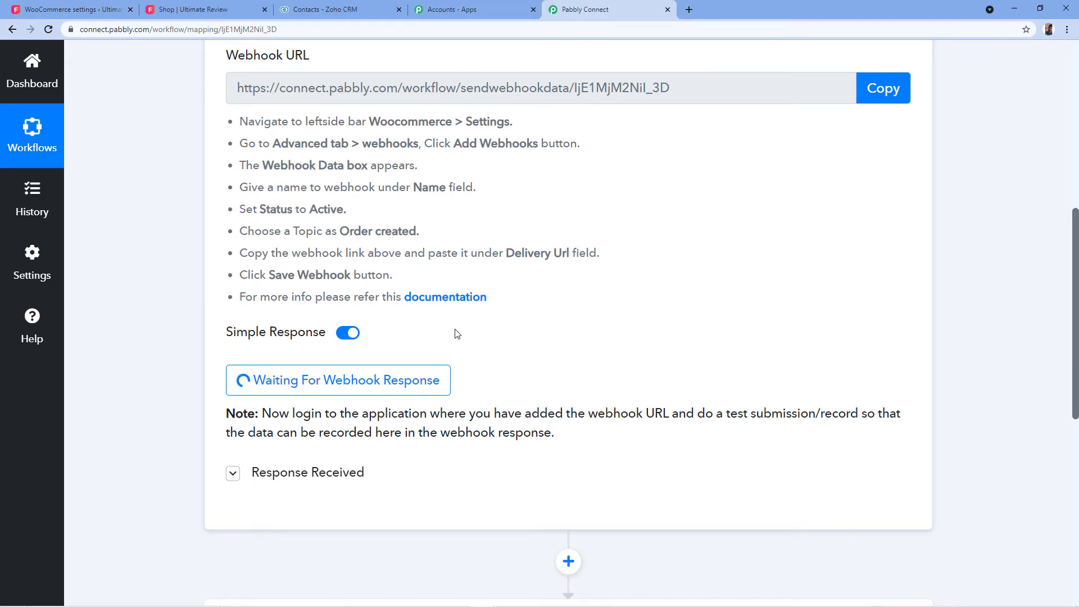
Switch to the WooCommerce shop page and open the HP Laptop product.
{"action": "left_click", "coordinate": [233, 8]}
{"action": "scroll", "coordinate": [313, 247], "scroll_direction": "down", "scroll_amount": 1}
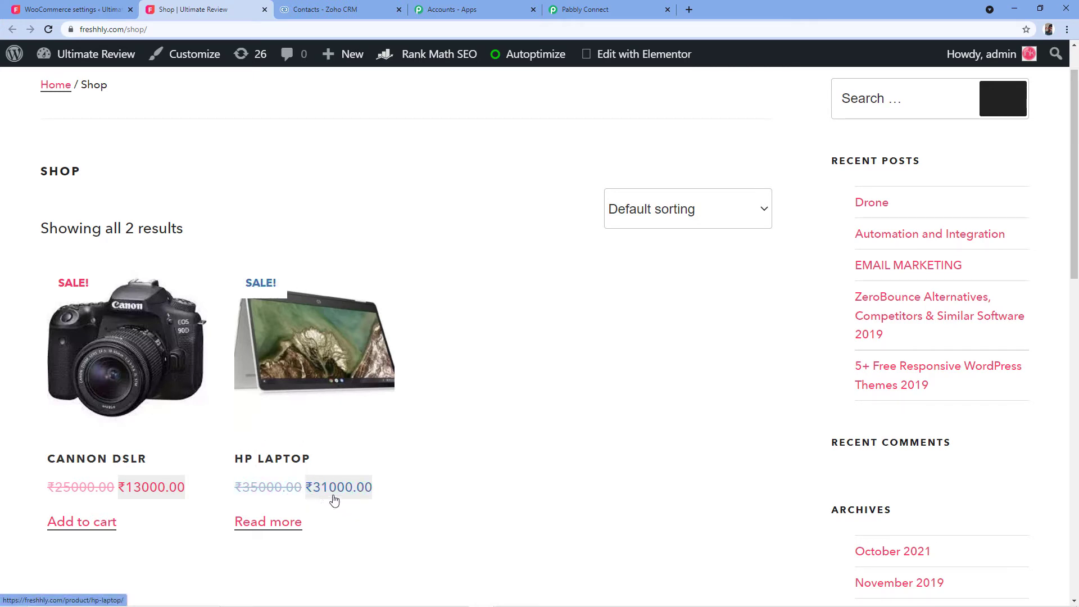
{"action": "left_click", "coordinate": [268, 463]}
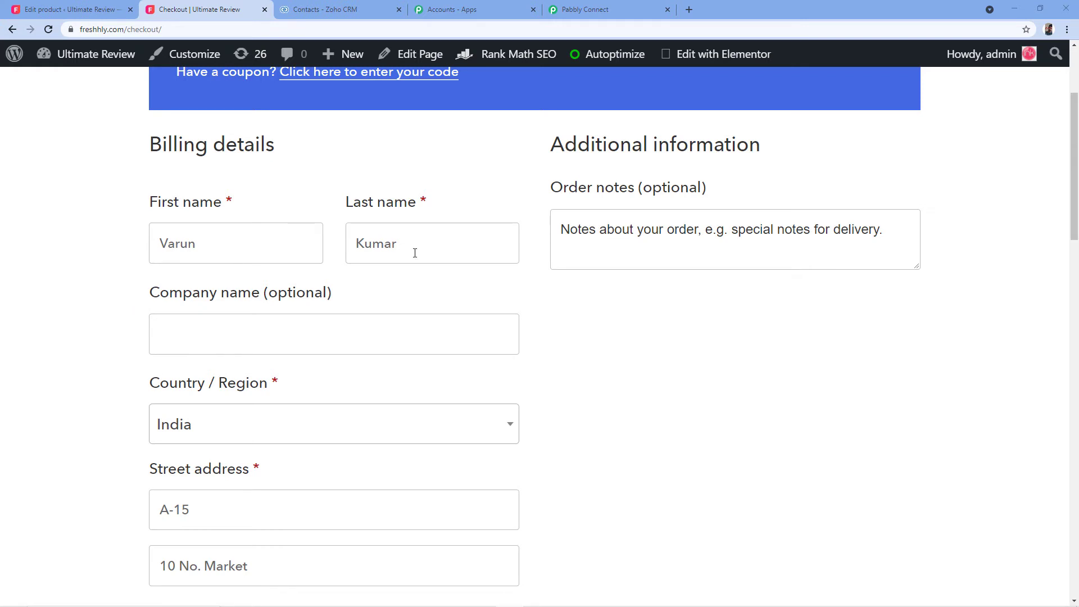
Review the filled-in billing details at checkout and place the test order for three HP Laptops with cash on delivery.
{"action": "scroll", "coordinate": [415, 252], "scroll_direction": "down", "scroll_amount": 5}
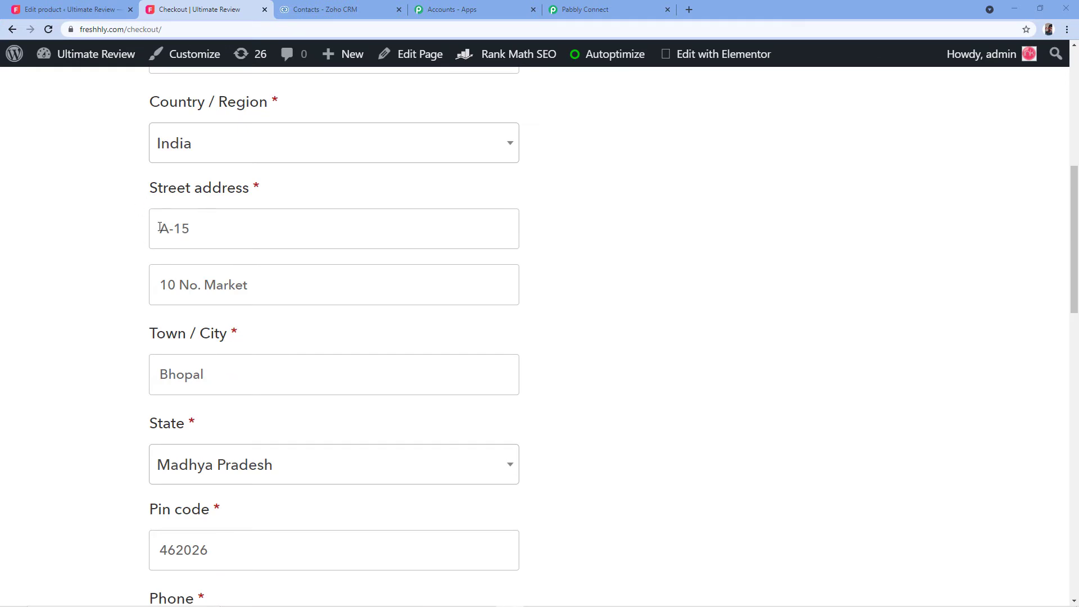
{"action": "scroll", "coordinate": [145, 236], "scroll_direction": "down", "scroll_amount": 2}
{"action": "scroll", "coordinate": [143, 233], "scroll_direction": "down", "scroll_amount": 1}
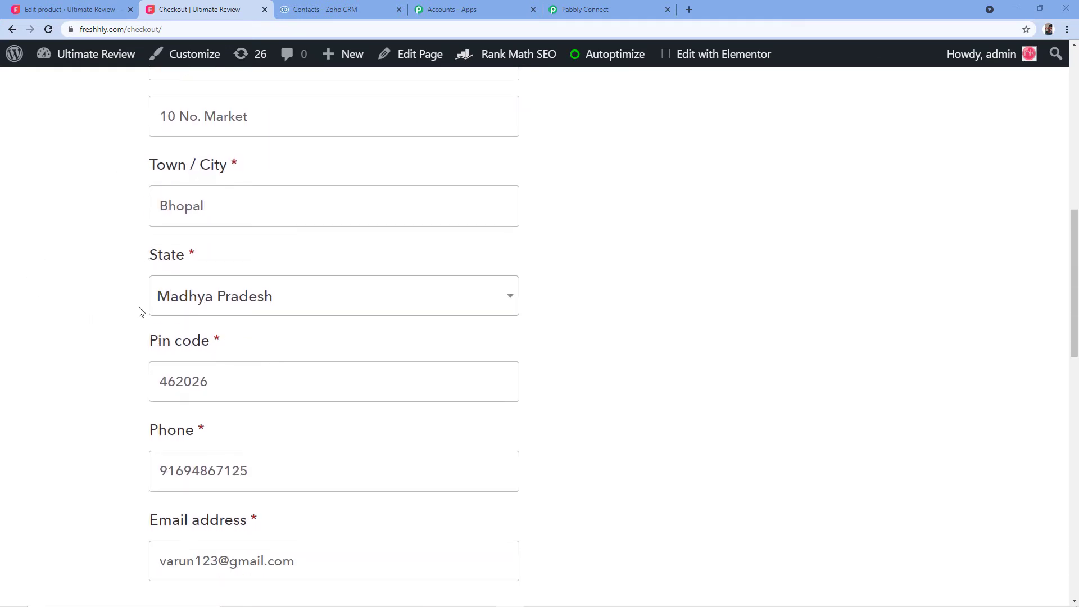
{"action": "scroll", "coordinate": [135, 320], "scroll_direction": "down", "scroll_amount": 2}
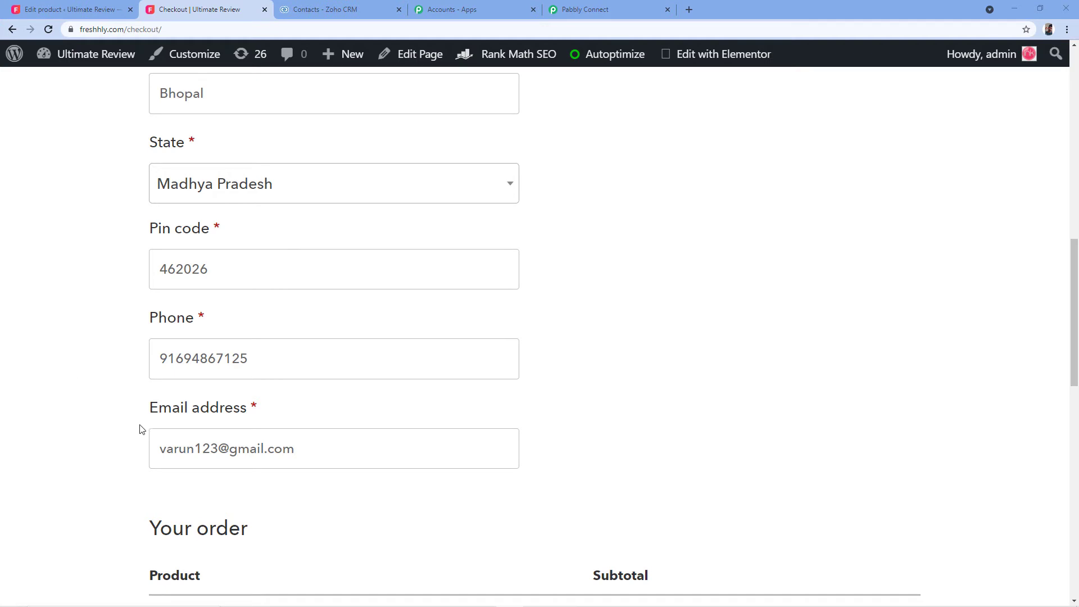
{"action": "scroll", "coordinate": [739, 234], "scroll_direction": "down", "scroll_amount": 4}
{"action": "scroll", "coordinate": [751, 213], "scroll_direction": "down", "scroll_amount": 1}
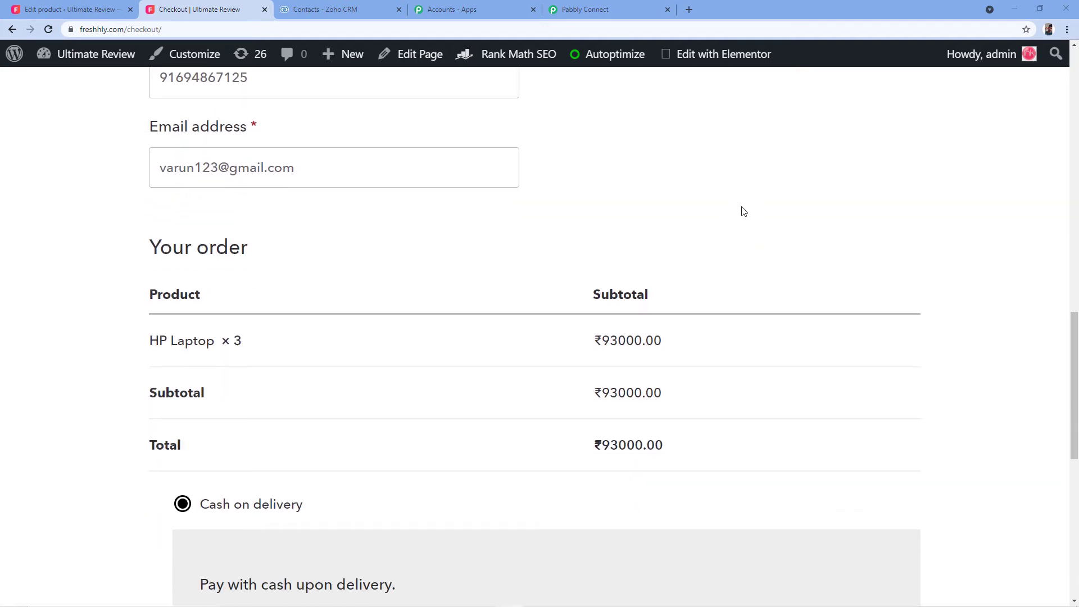
{"action": "scroll", "coordinate": [832, 259], "scroll_direction": "down", "scroll_amount": 6}
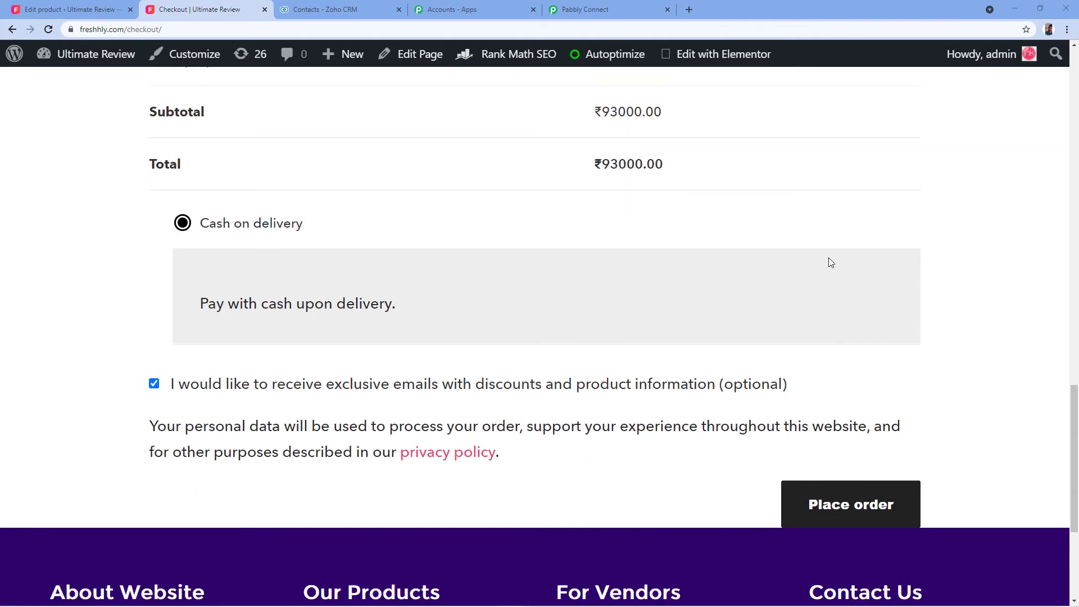
{"action": "left_click", "coordinate": [858, 465]}
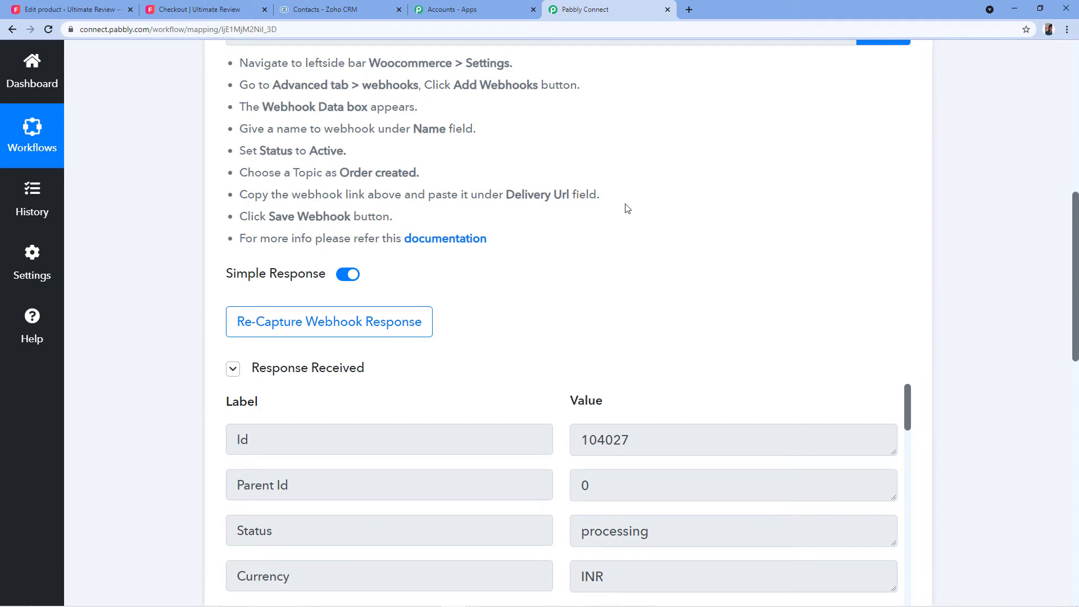
Examine the captured order response, checking the order details, total and billing name fields.
{"action": "scroll", "coordinate": [628, 209], "scroll_direction": "down", "scroll_amount": 3}
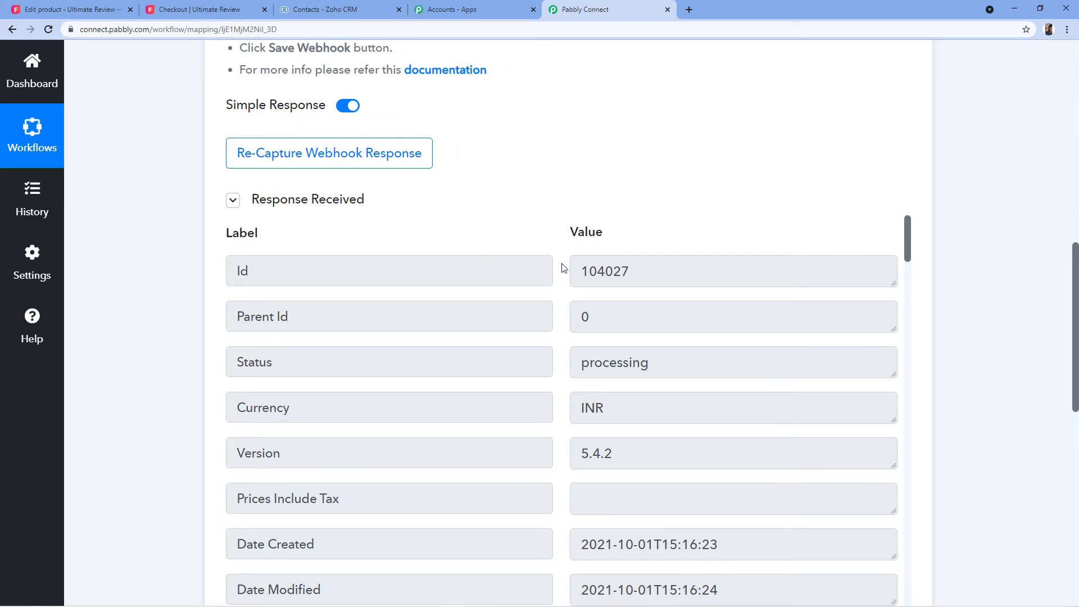
{"action": "scroll", "coordinate": [563, 268], "scroll_direction": "down", "scroll_amount": 10}
{"action": "scroll", "coordinate": [559, 248], "scroll_direction": "down", "scroll_amount": 6}
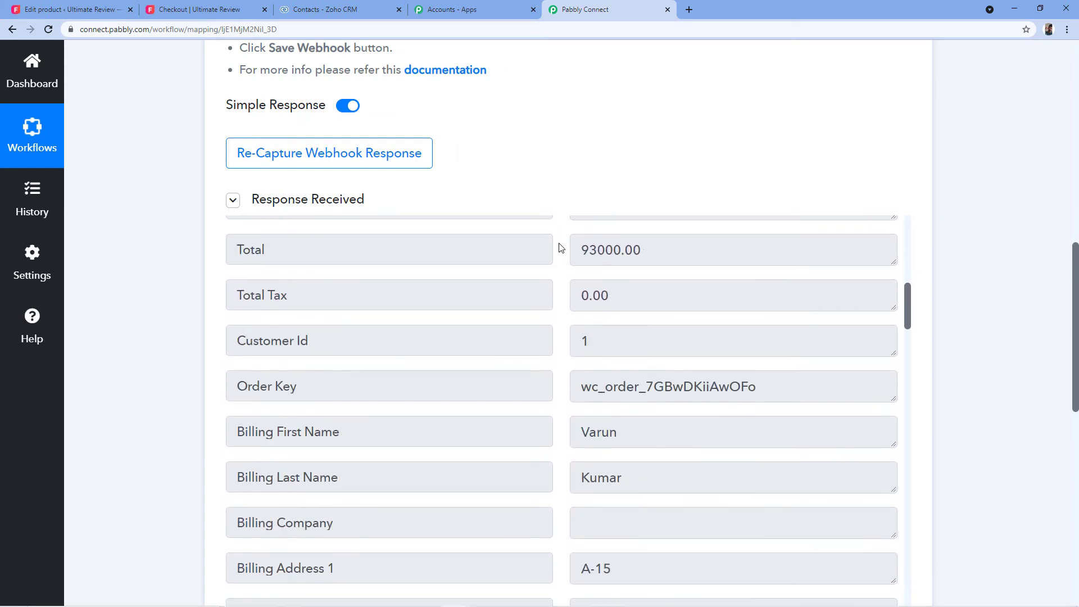
{"action": "scroll", "coordinate": [554, 247], "scroll_direction": "up", "scroll_amount": 3}
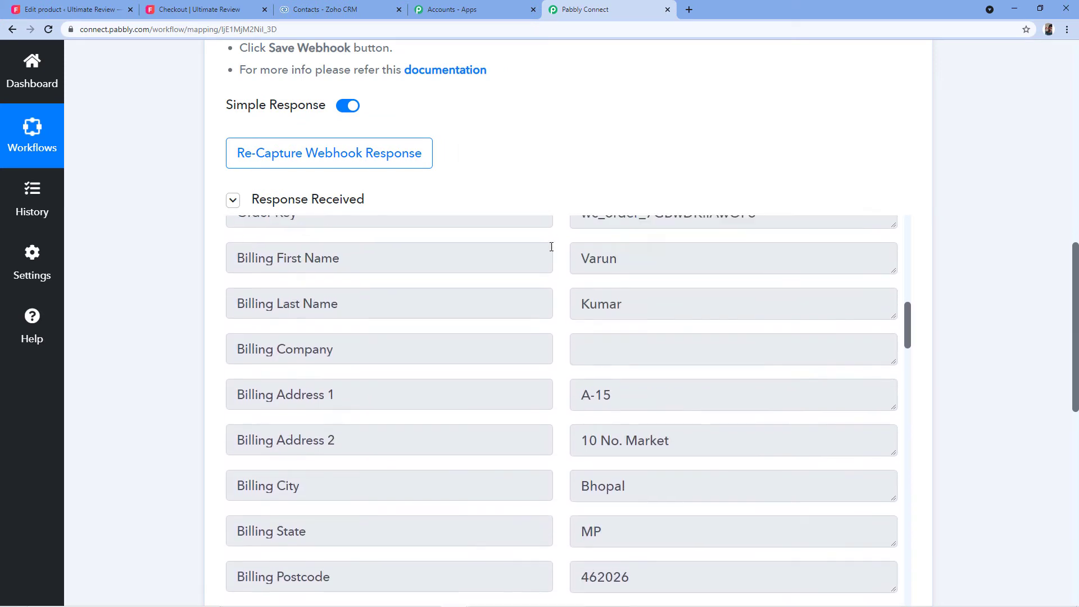
{"action": "left_click", "coordinate": [598, 269]}
{"action": "left_click", "coordinate": [636, 303]}
{"action": "left_click", "coordinate": [553, 271]}
{"action": "scroll", "coordinate": [564, 259], "scroll_direction": "down", "scroll_amount": 1}
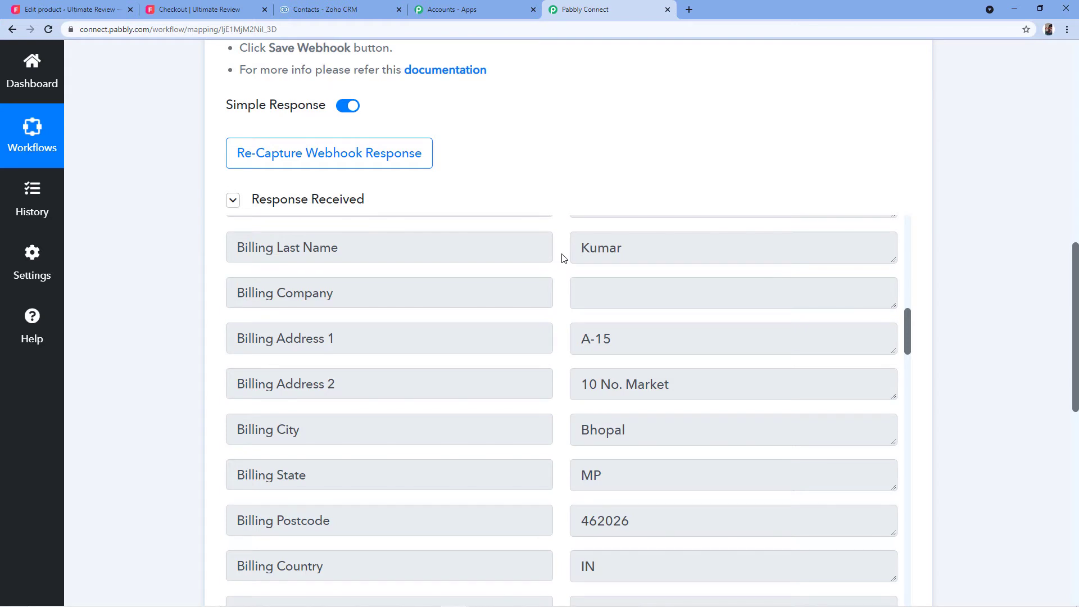
{"action": "scroll", "coordinate": [560, 270], "scroll_direction": "up", "scroll_amount": 1}
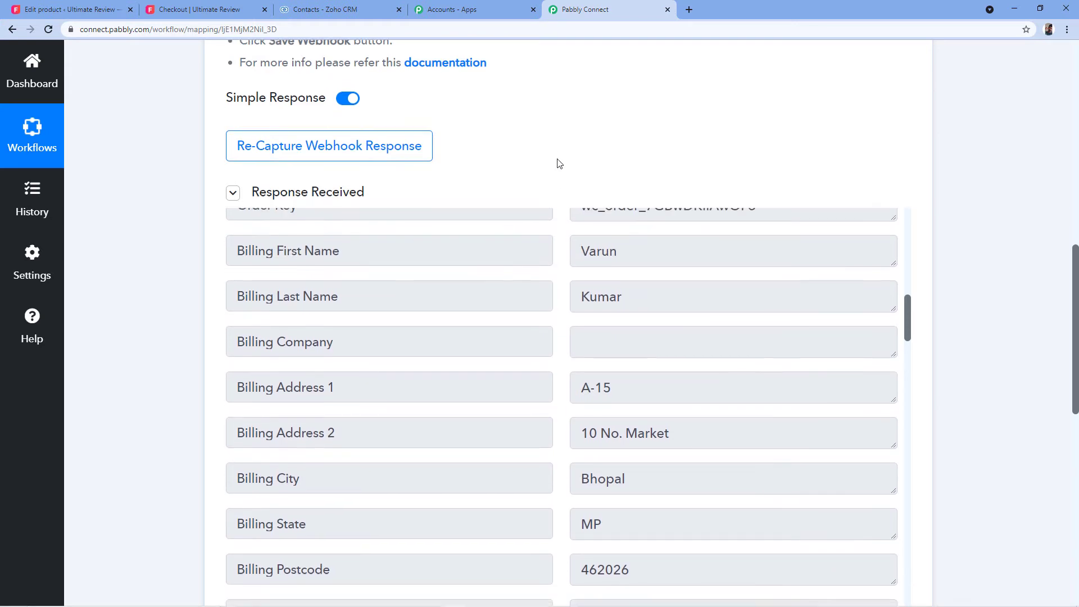
Check the billing address, e-mail, phone and remaining order fields in the received webhook response.
{"action": "scroll", "coordinate": [557, 166], "scroll_direction": "down", "scroll_amount": 2}
{"action": "scroll", "coordinate": [558, 172], "scroll_direction": "down", "scroll_amount": 2}
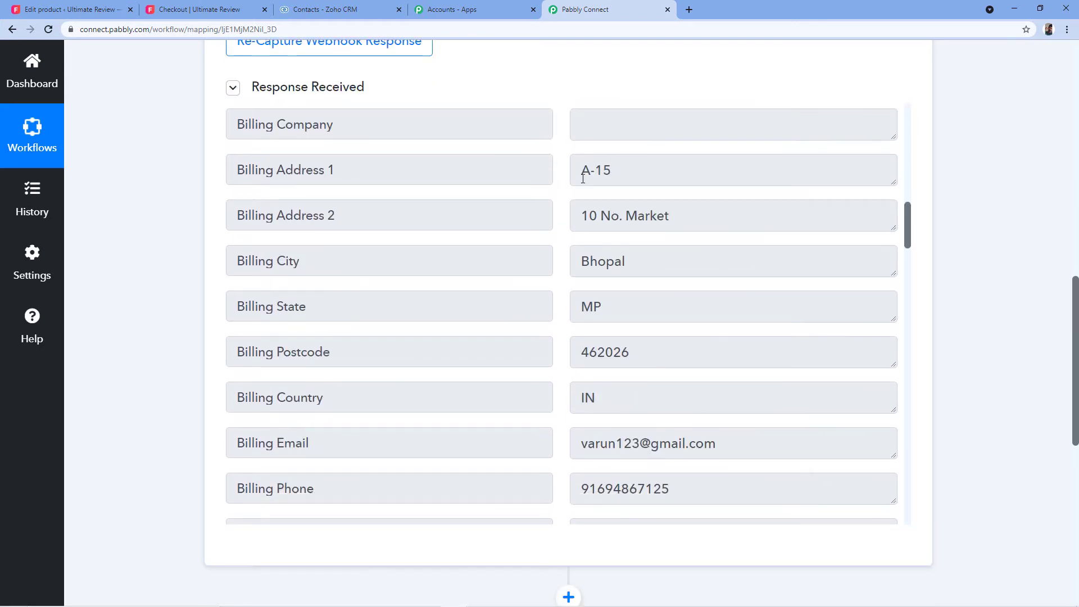
{"action": "scroll", "coordinate": [564, 349], "scroll_direction": "down", "scroll_amount": 2}
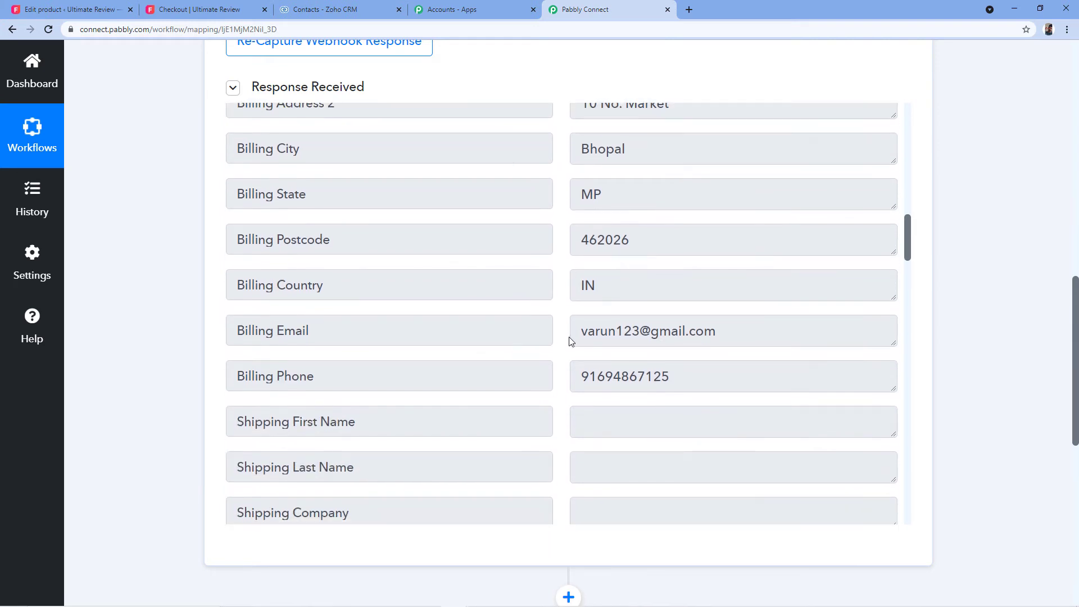
{"action": "left_click_drag", "start_coordinate": [574, 333], "coordinate": [797, 337]}
{"action": "left_click_drag", "start_coordinate": [701, 376], "coordinate": [549, 376]}
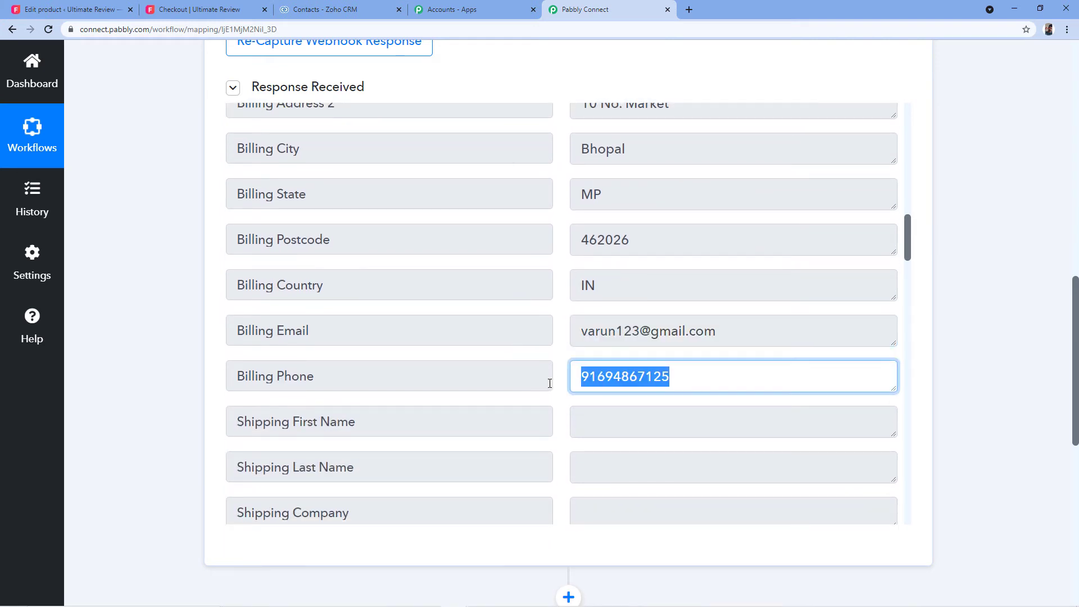
{"action": "left_click", "coordinate": [560, 347]}
{"action": "scroll", "coordinate": [557, 285], "scroll_direction": "down", "scroll_amount": 10}
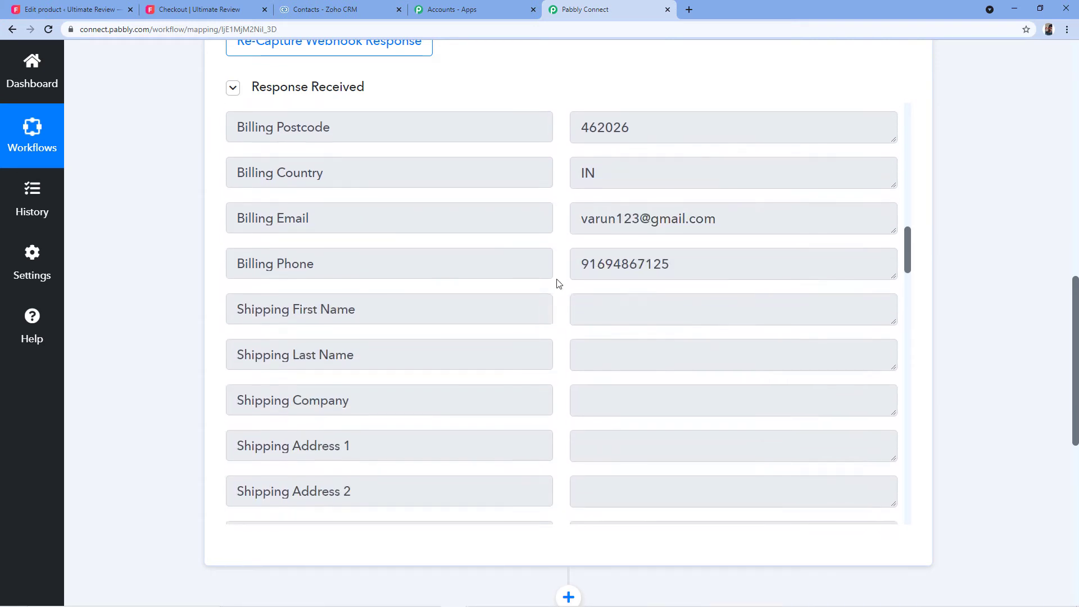
{"action": "scroll", "coordinate": [559, 289], "scroll_direction": "down", "scroll_amount": 5}
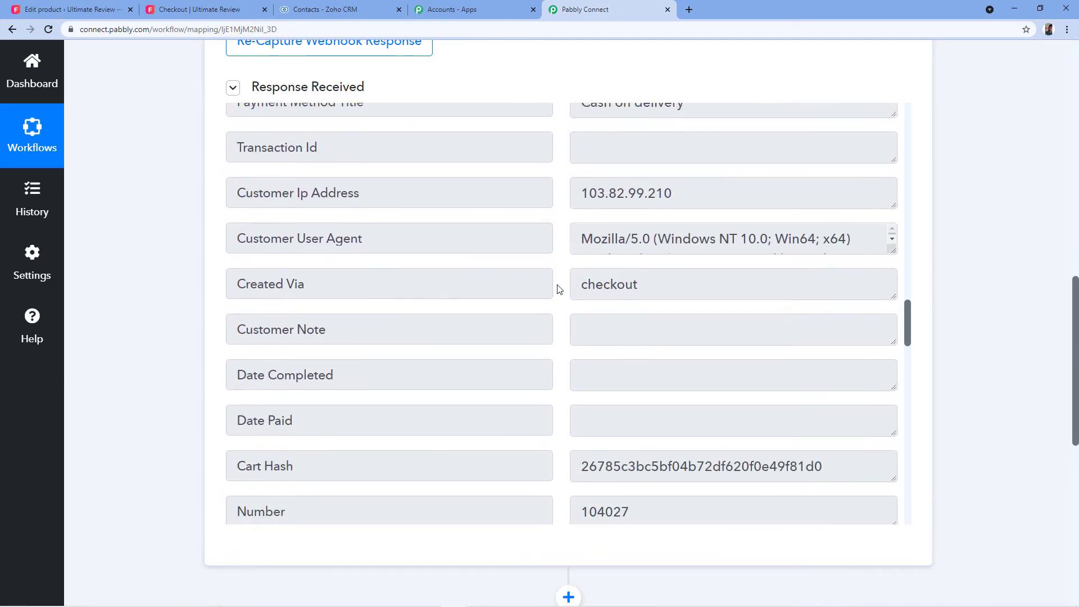
{"action": "scroll", "coordinate": [558, 285], "scroll_direction": "up", "scroll_amount": 15}
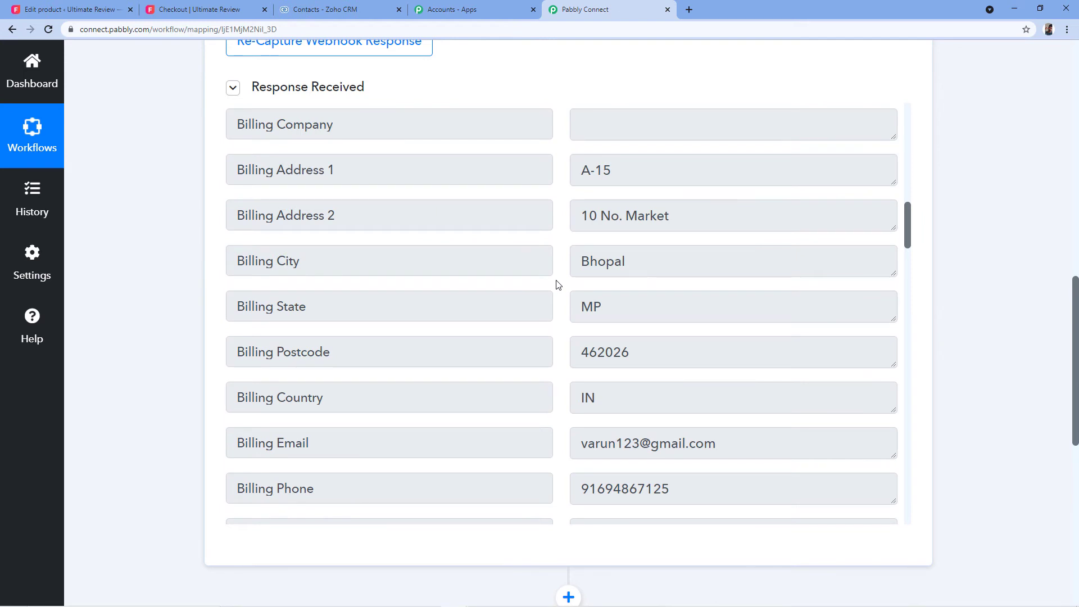
{"action": "scroll", "coordinate": [558, 285], "scroll_direction": "up", "scroll_amount": 1}
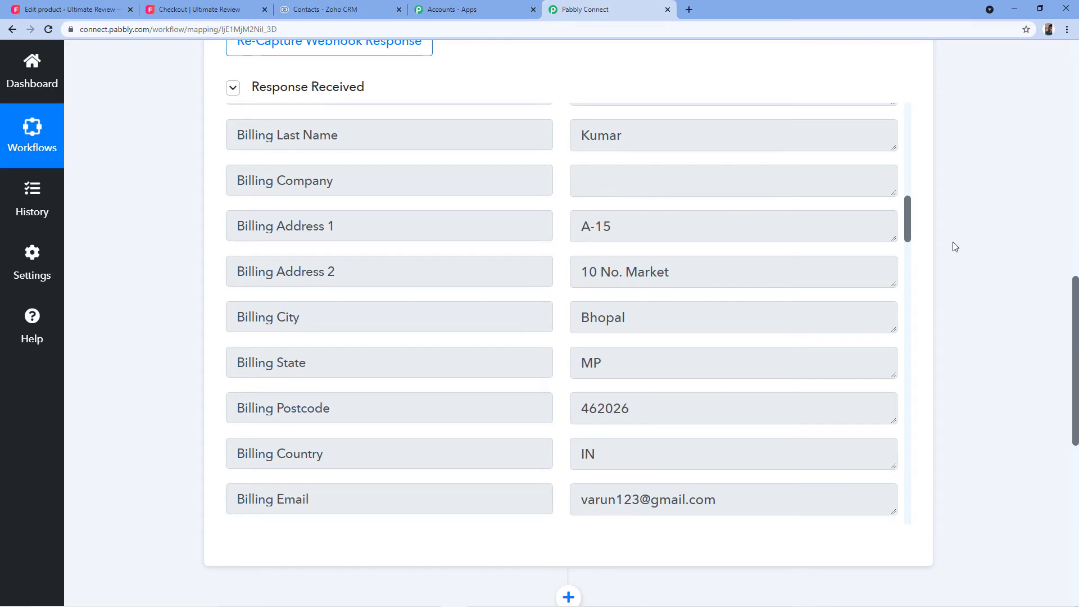
Set the workflow's second step to the Zoho CRM app with the Create Contact action event.
{"action": "scroll", "coordinate": [956, 247], "scroll_direction": "down", "scroll_amount": 1}
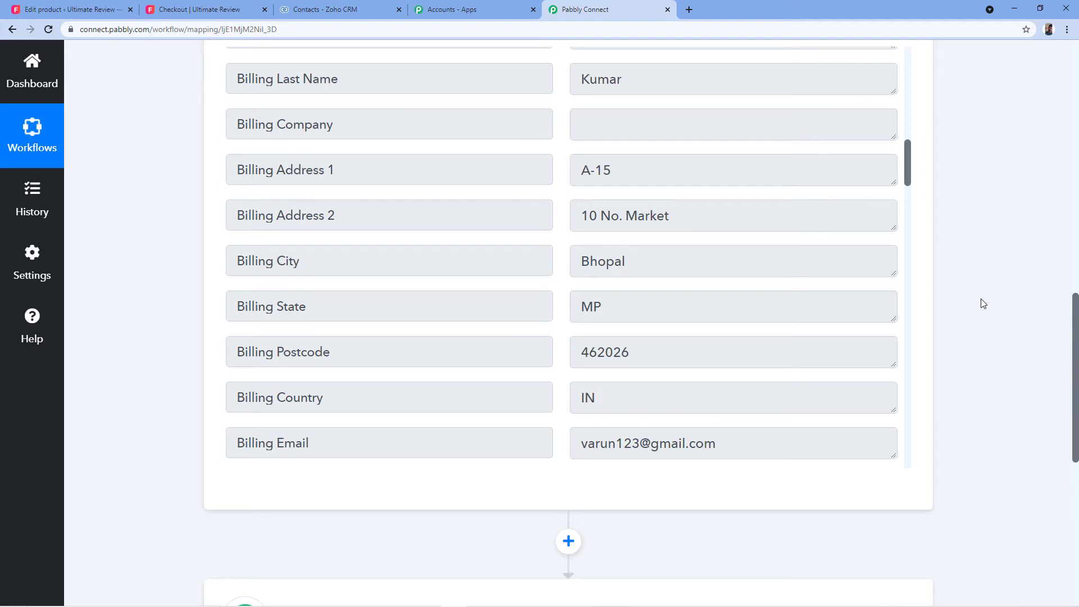
{"action": "scroll", "coordinate": [983, 303], "scroll_direction": "down", "scroll_amount": 6}
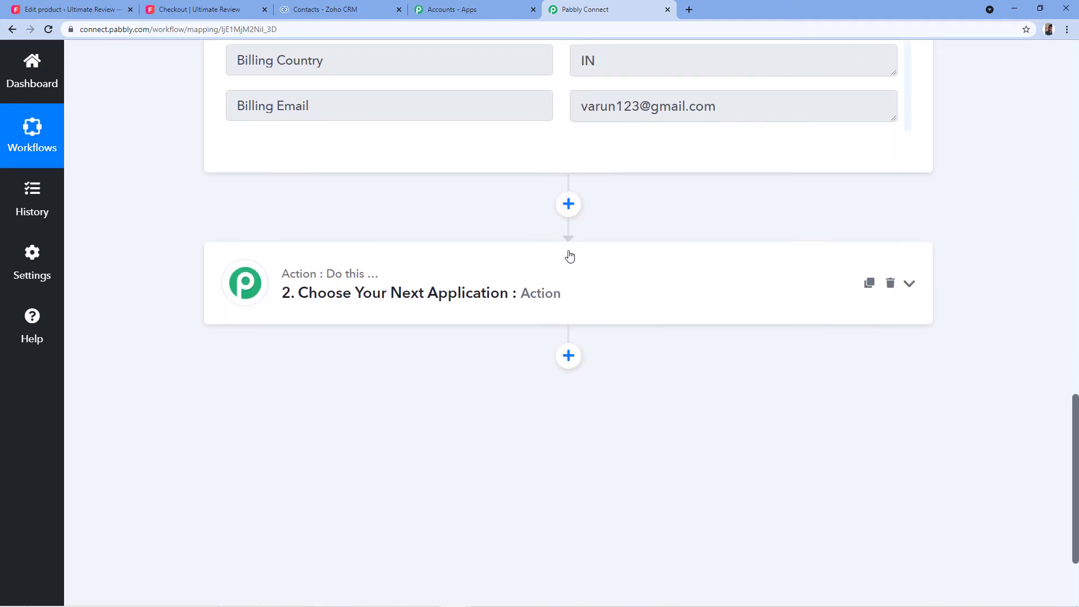
{"action": "left_click", "coordinate": [355, 292]}
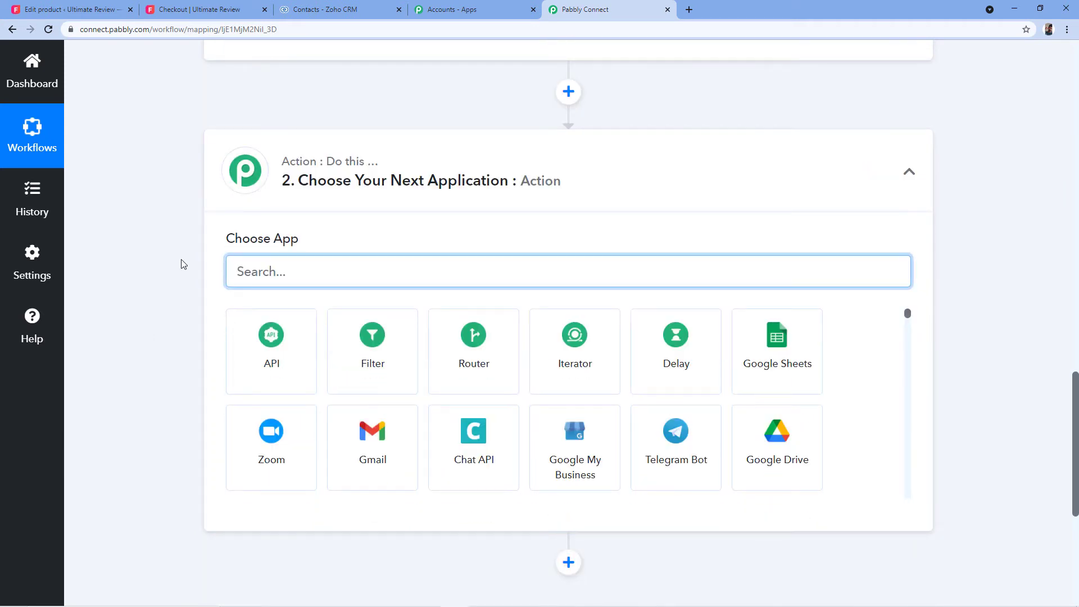
{"action": "type", "text": "Zoho CRM"}
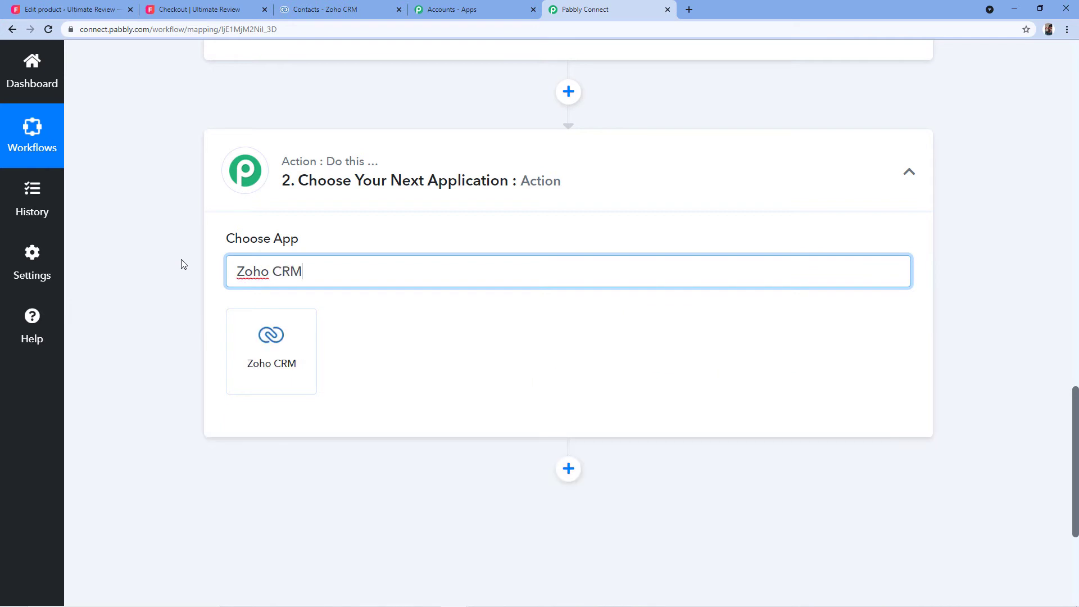
{"action": "left_click", "coordinate": [280, 337]}
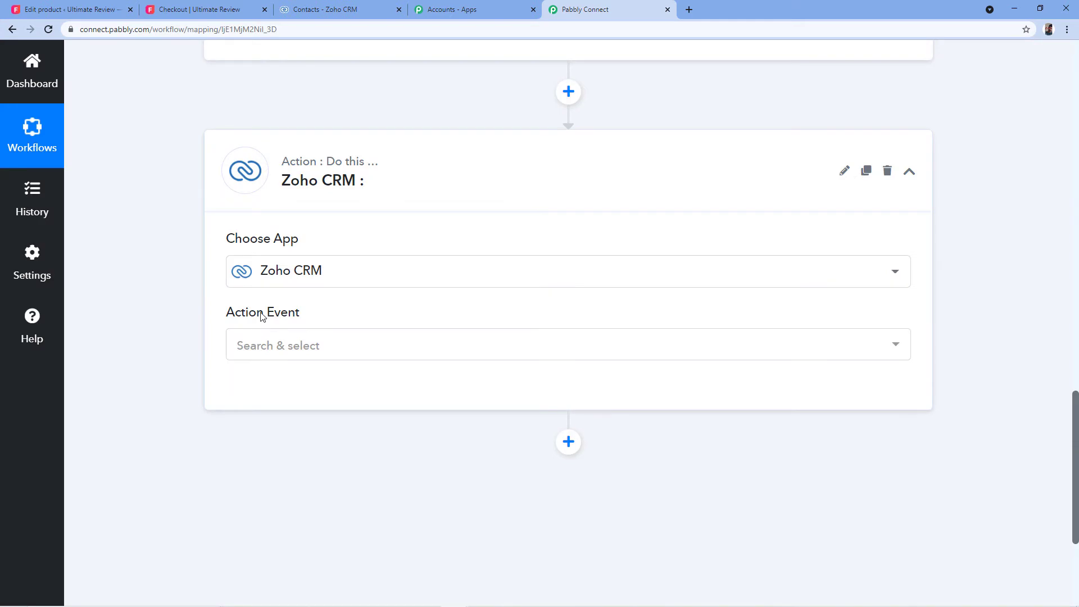
{"action": "left_click", "coordinate": [336, 345]}
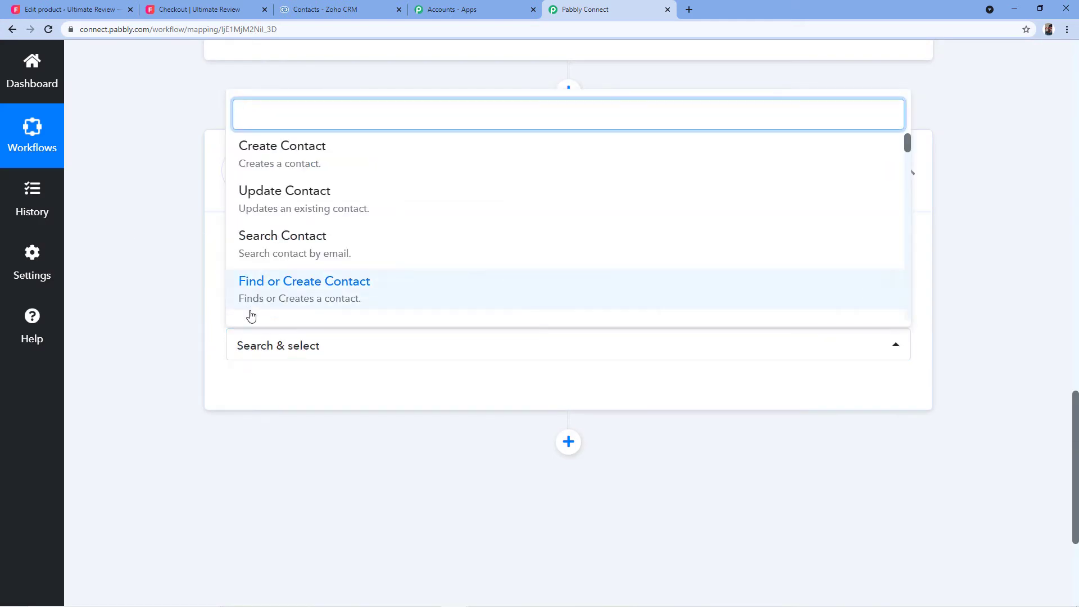
{"action": "left_click", "coordinate": [294, 151]}
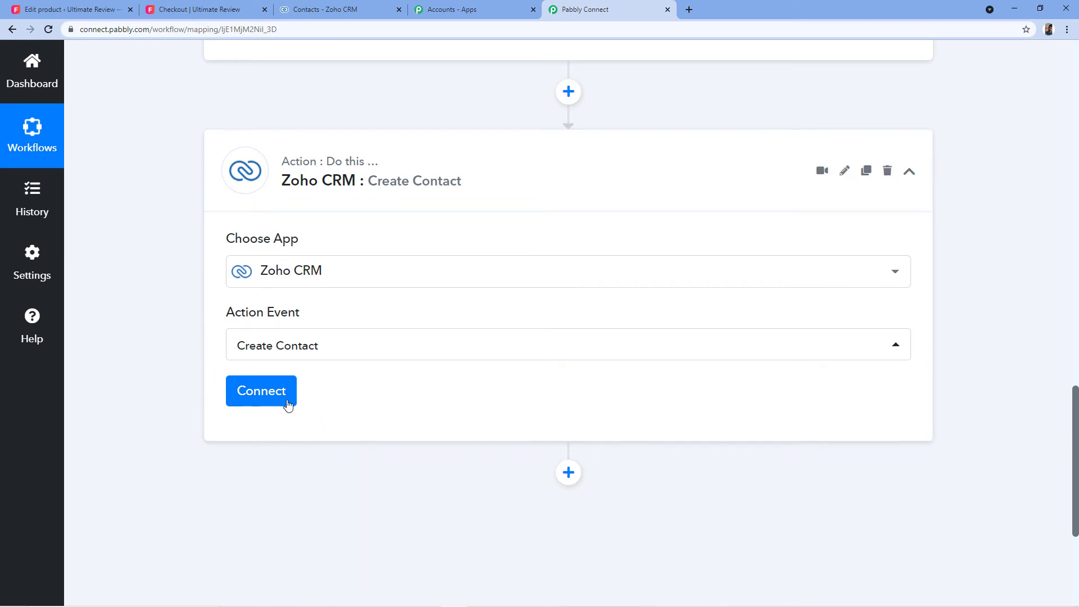
Start authenticating a new Zoho CRM connection for the Create Contact action.
{"action": "left_click", "coordinate": [258, 400]}
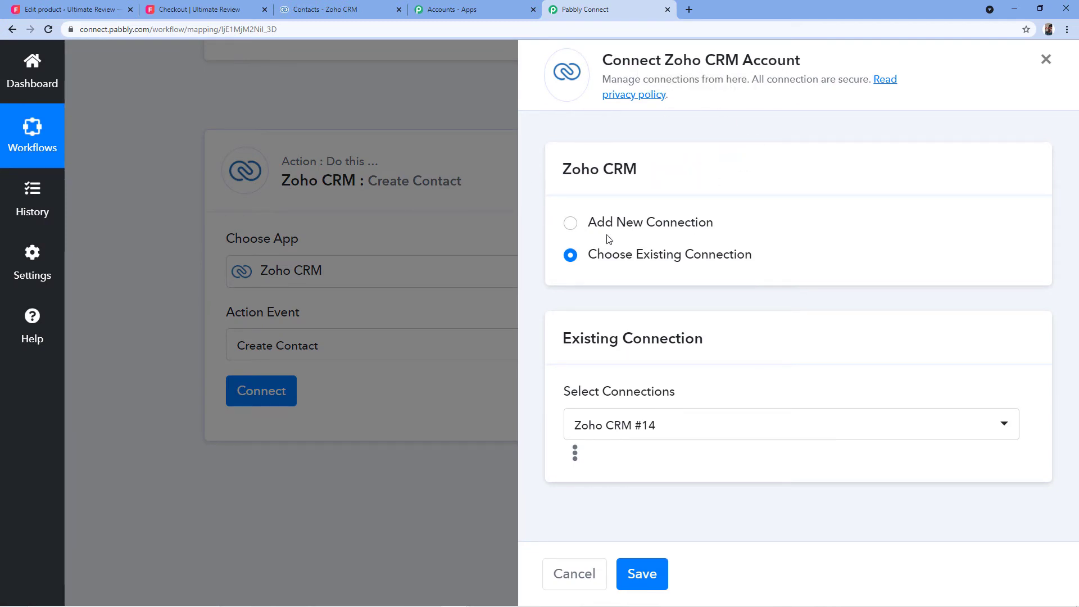
{"action": "left_click", "coordinate": [570, 226]}
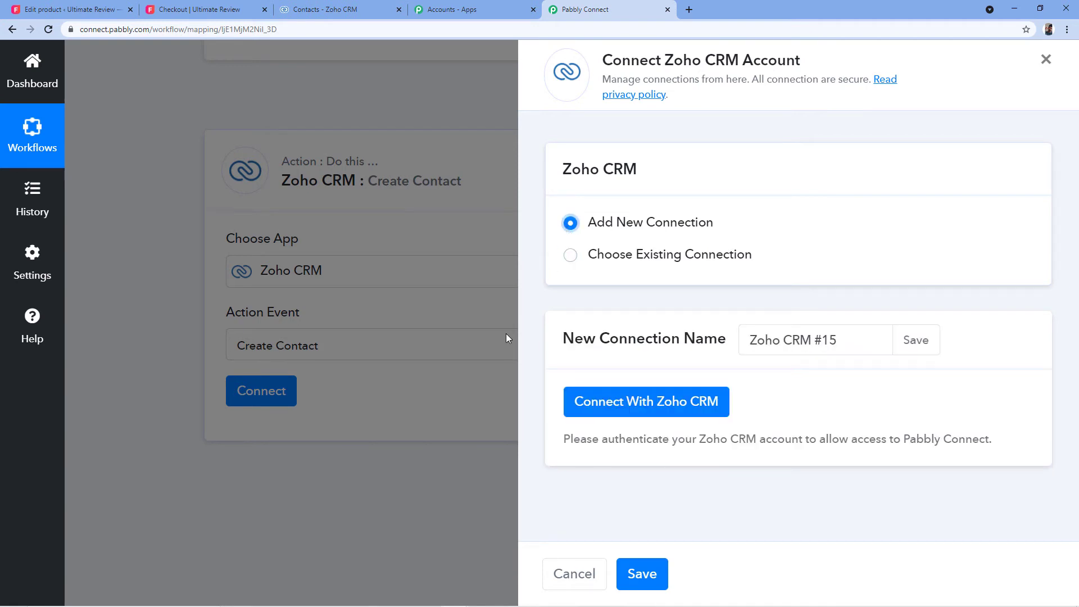
{"action": "left_click", "coordinate": [621, 409]}
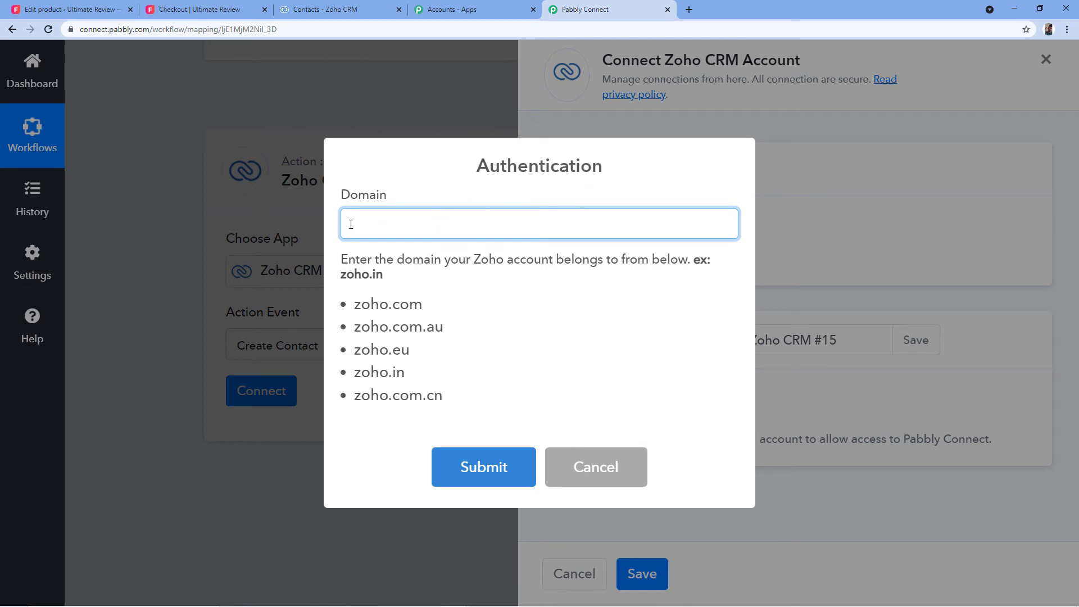
Check the account's domain on the Zoho CRM contacts page and submit zoho.in as the authentication domain.
{"action": "left_click", "coordinate": [318, 10]}
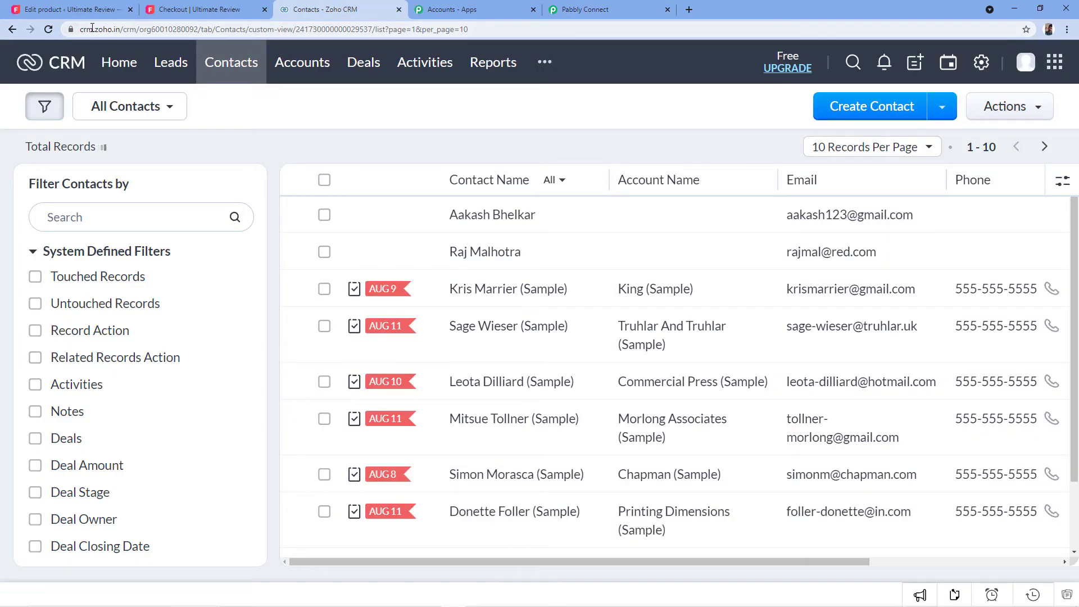
{"action": "left_click", "coordinate": [582, 10]}
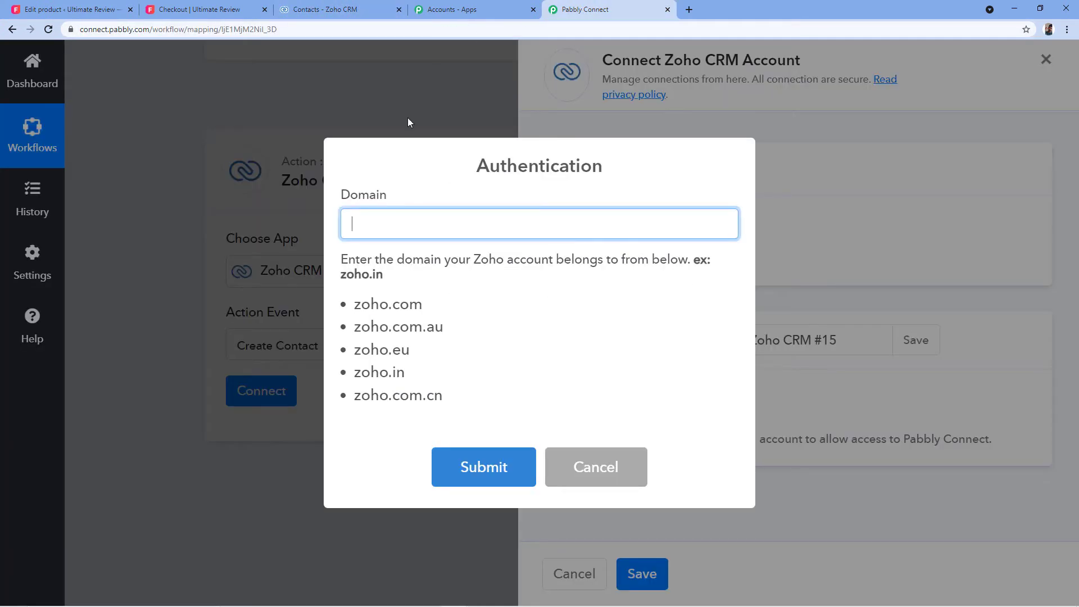
{"action": "type", "text": "zho"}
{"action": "key", "text": "BackSpace"}
{"action": "key", "text": "BackSpace"}
{"action": "type", "text": "zoho.in"}
{"action": "left_click", "coordinate": [483, 468]}
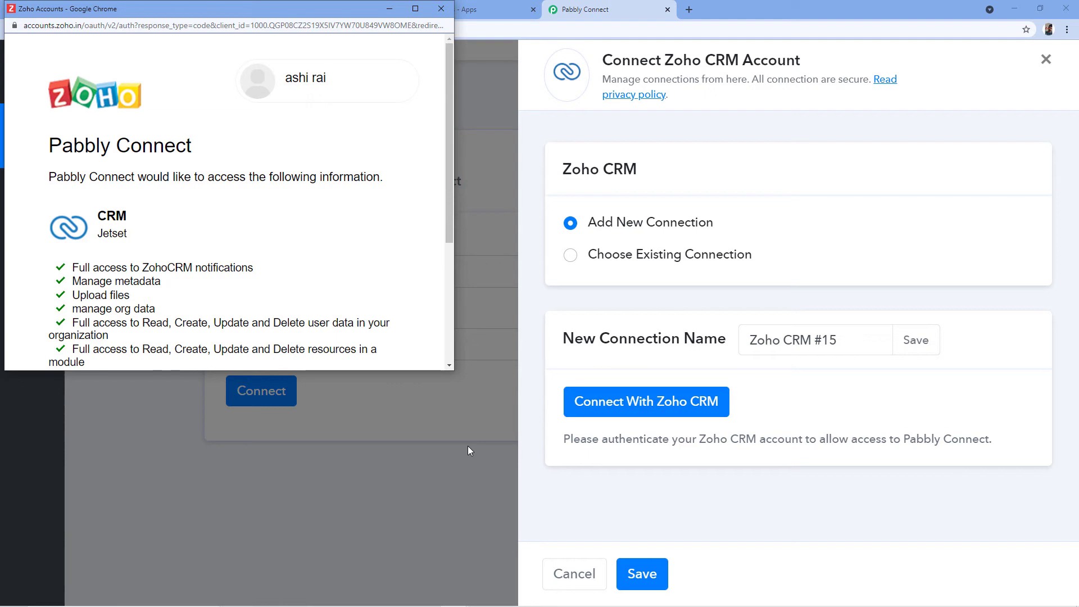
Review the requested permissions and grant Pabbly Connect access to the Zoho CRM account.
{"action": "scroll", "coordinate": [149, 149], "scroll_direction": "down", "scroll_amount": 3}
{"action": "scroll", "coordinate": [148, 149], "scroll_direction": "down", "scroll_amount": 1}
{"action": "left_click", "coordinate": [68, 286]}
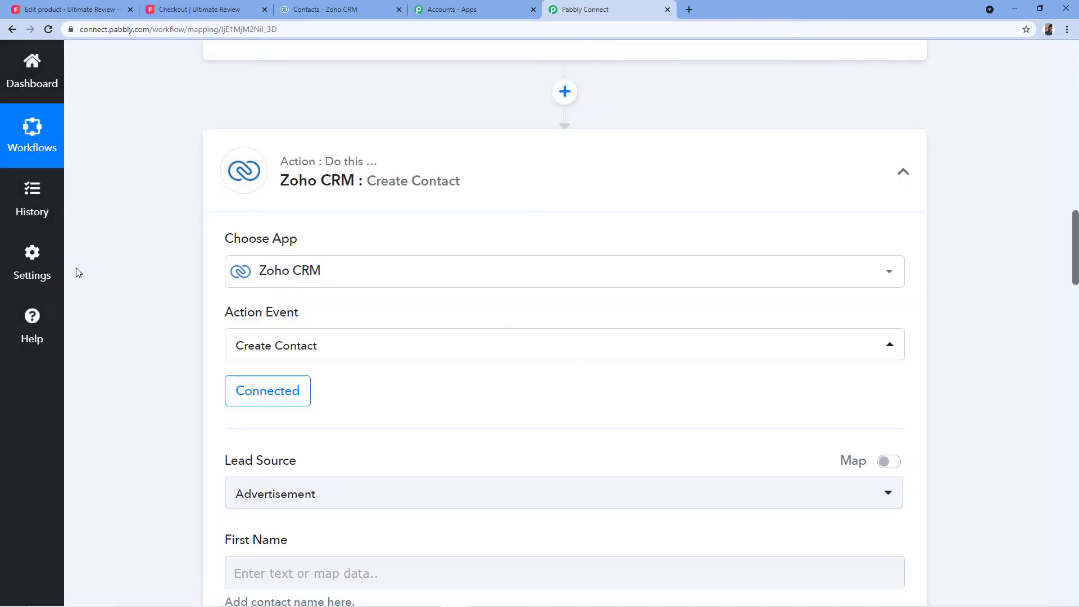
Set the new contact's Lead Source to Online Store.
{"action": "scroll", "coordinate": [97, 253], "scroll_direction": "down", "scroll_amount": 4}
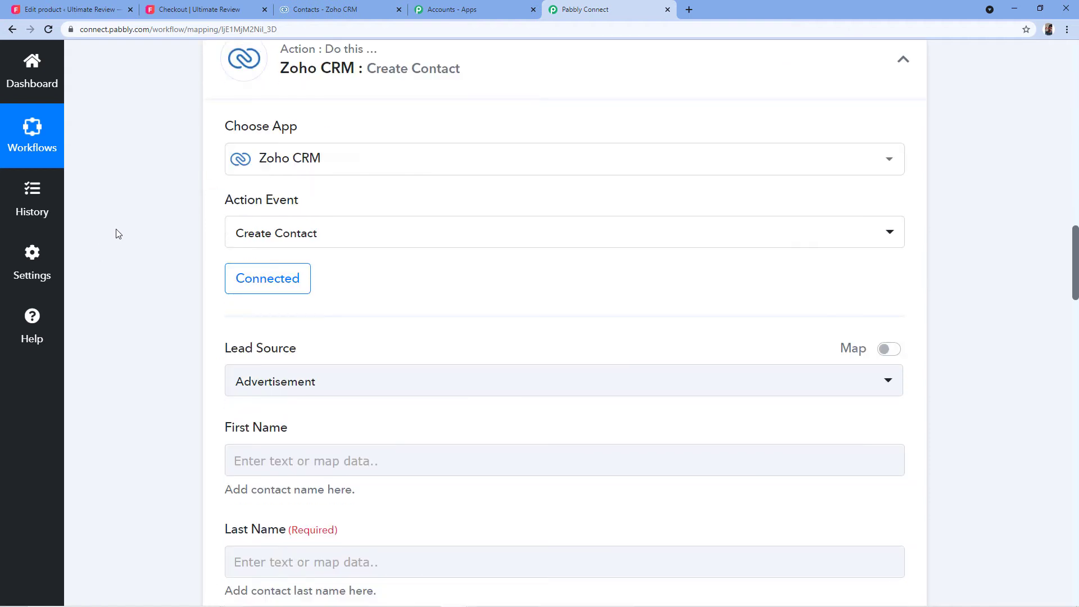
{"action": "scroll", "coordinate": [114, 211], "scroll_direction": "down", "scroll_amount": 2}
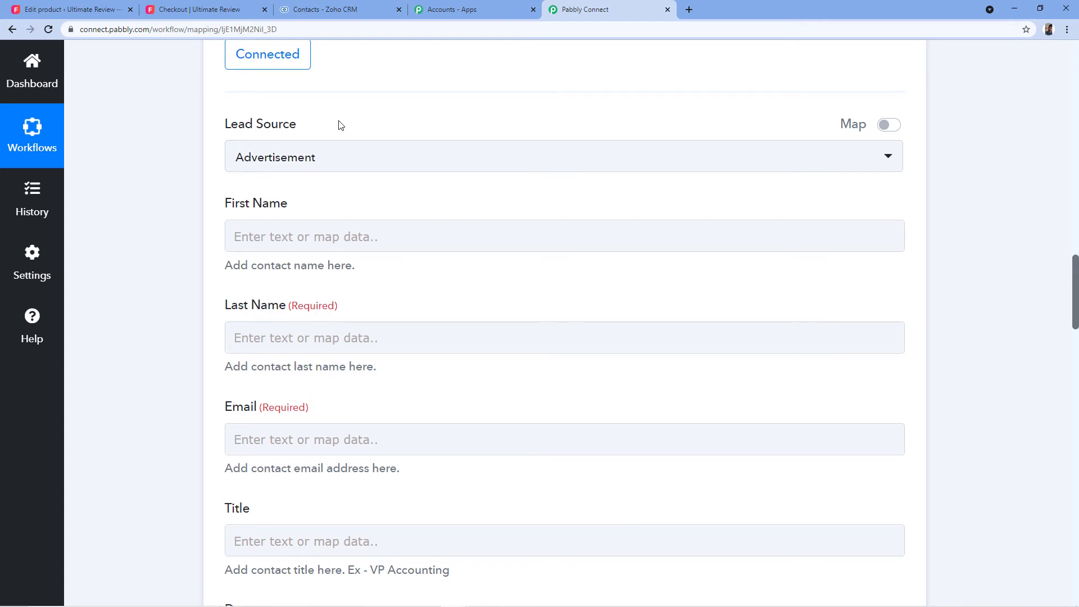
{"action": "scroll", "coordinate": [338, 125], "scroll_direction": "up", "scroll_amount": 1}
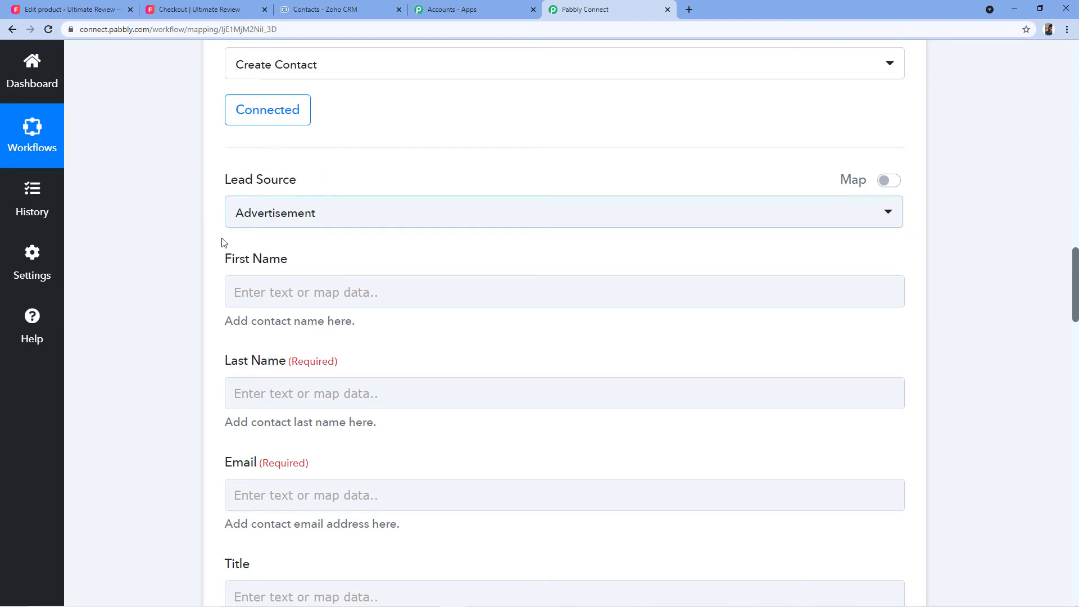
{"action": "left_click", "coordinate": [316, 219]}
{"action": "scroll", "coordinate": [332, 314], "scroll_direction": "down", "scroll_amount": 3}
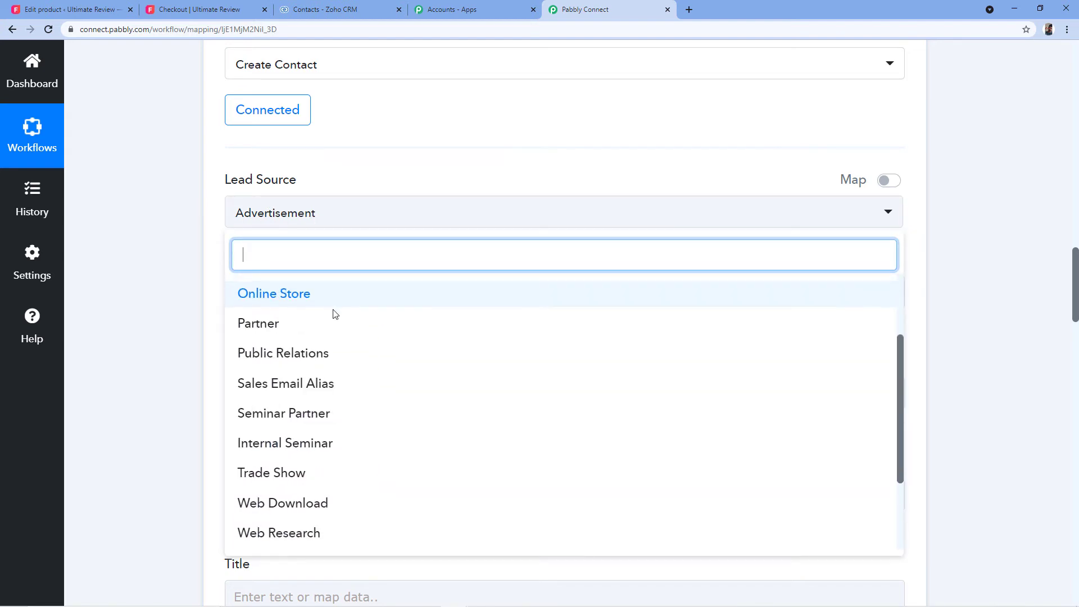
{"action": "scroll", "coordinate": [349, 336], "scroll_direction": "up", "scroll_amount": 3}
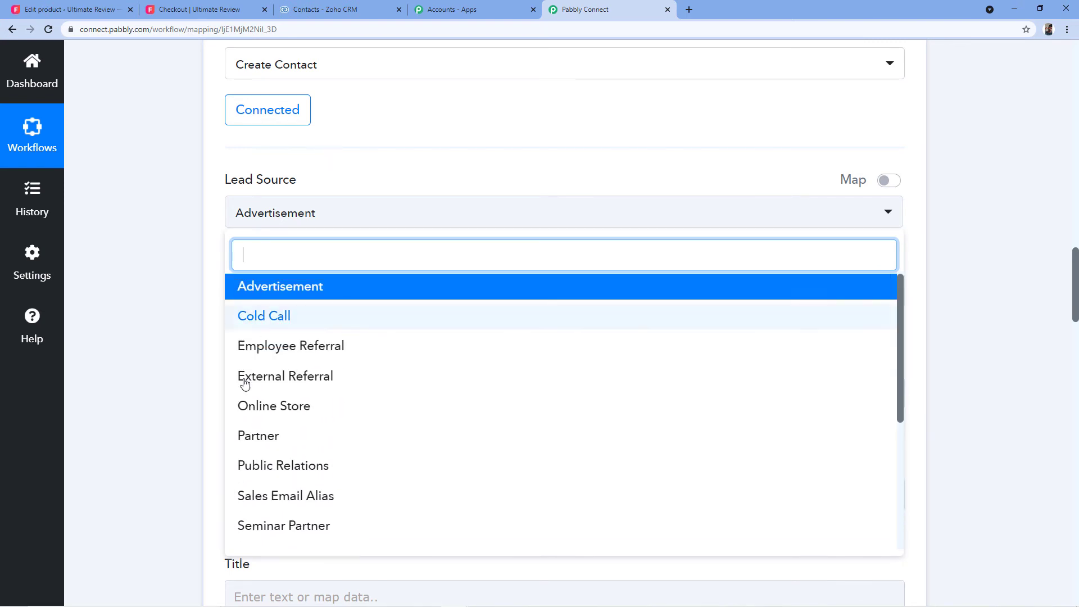
{"action": "left_click", "coordinate": [313, 411]}
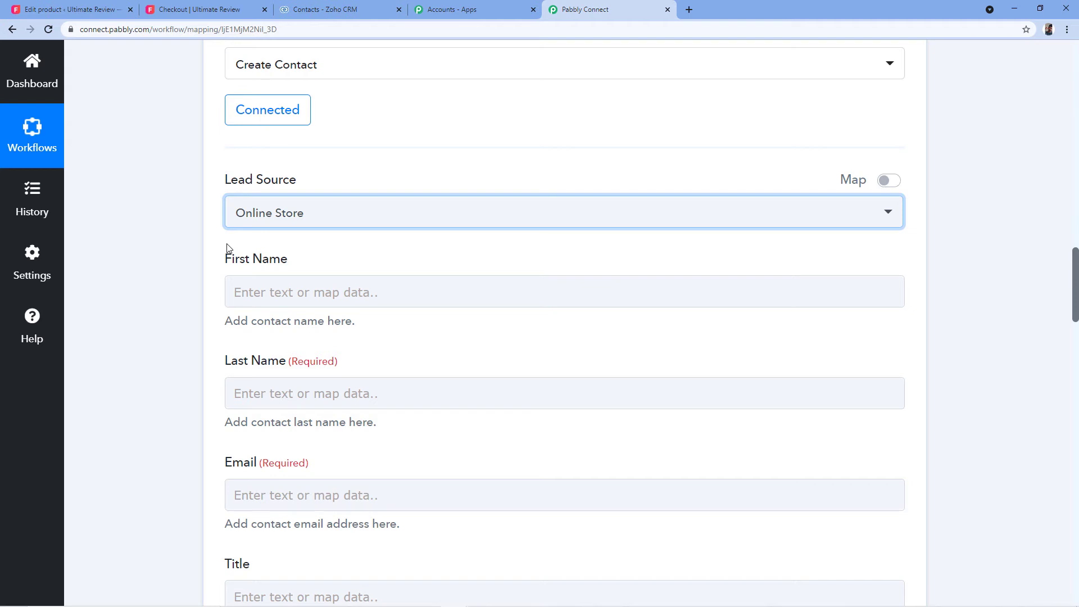
Look over the name, e-mail, title and department fields of the Create Contact action.
{"action": "scroll", "coordinate": [227, 248], "scroll_direction": "down", "scroll_amount": 1}
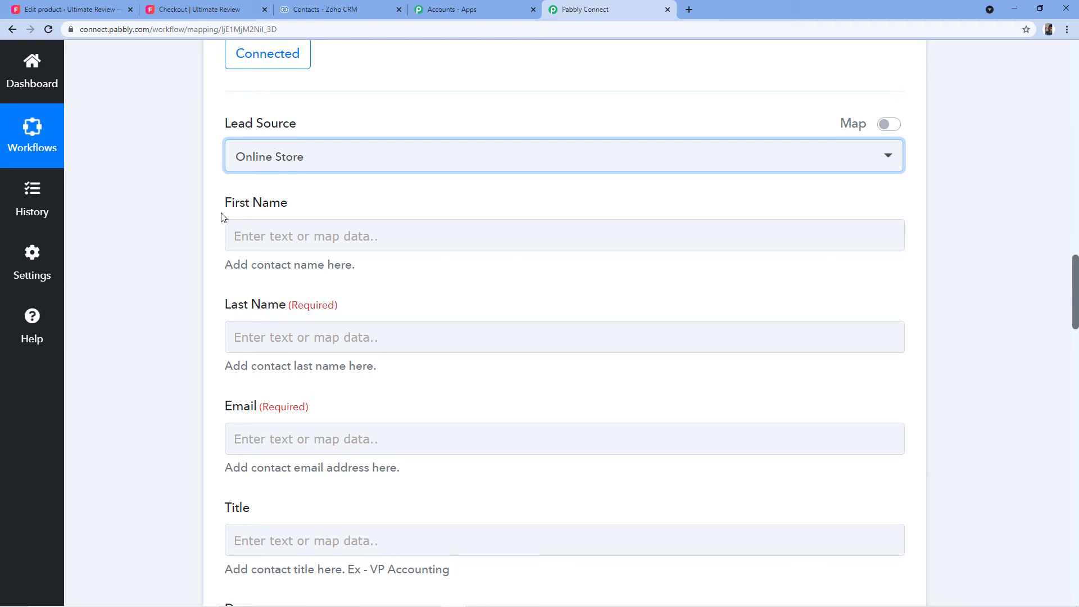
{"action": "scroll", "coordinate": [188, 270], "scroll_direction": "down", "scroll_amount": 1}
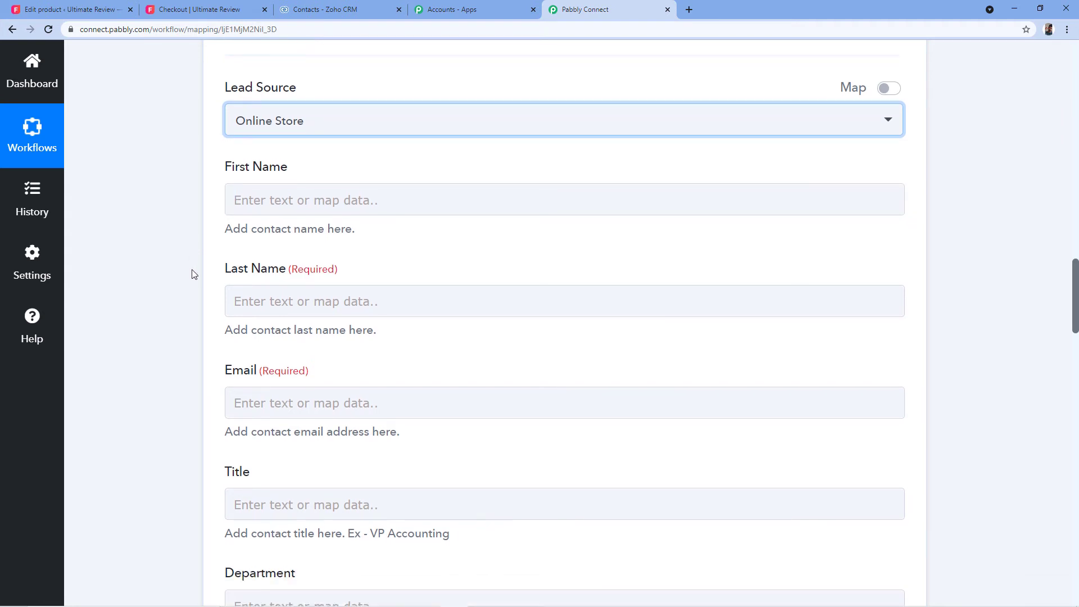
{"action": "scroll", "coordinate": [202, 378], "scroll_direction": "down", "scroll_amount": 1}
{"action": "scroll", "coordinate": [209, 371], "scroll_direction": "down", "scroll_amount": 1}
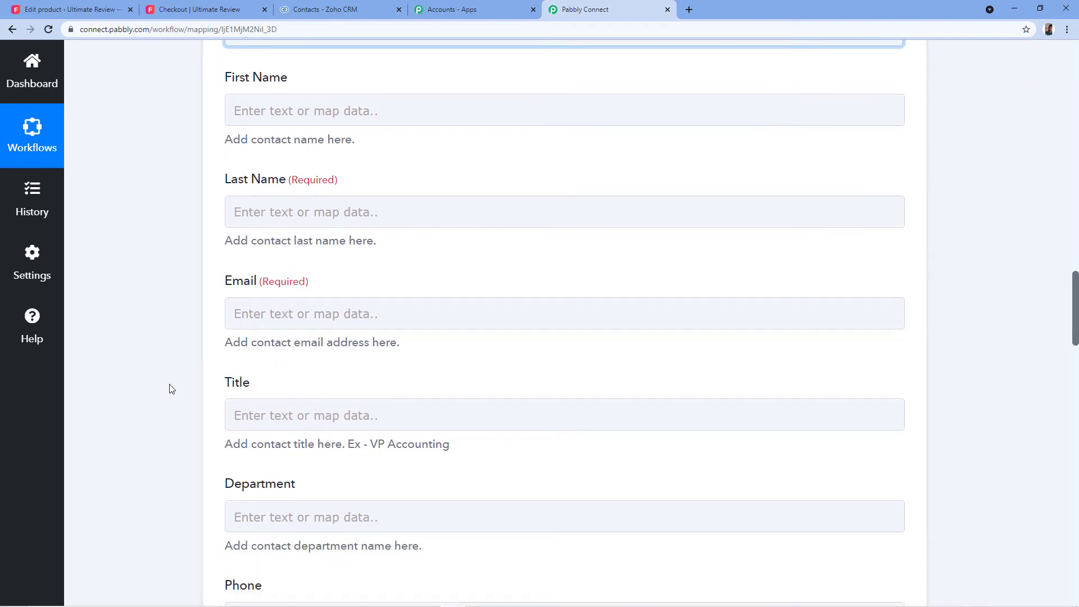
{"action": "scroll", "coordinate": [208, 366], "scroll_direction": "up", "scroll_amount": 3}
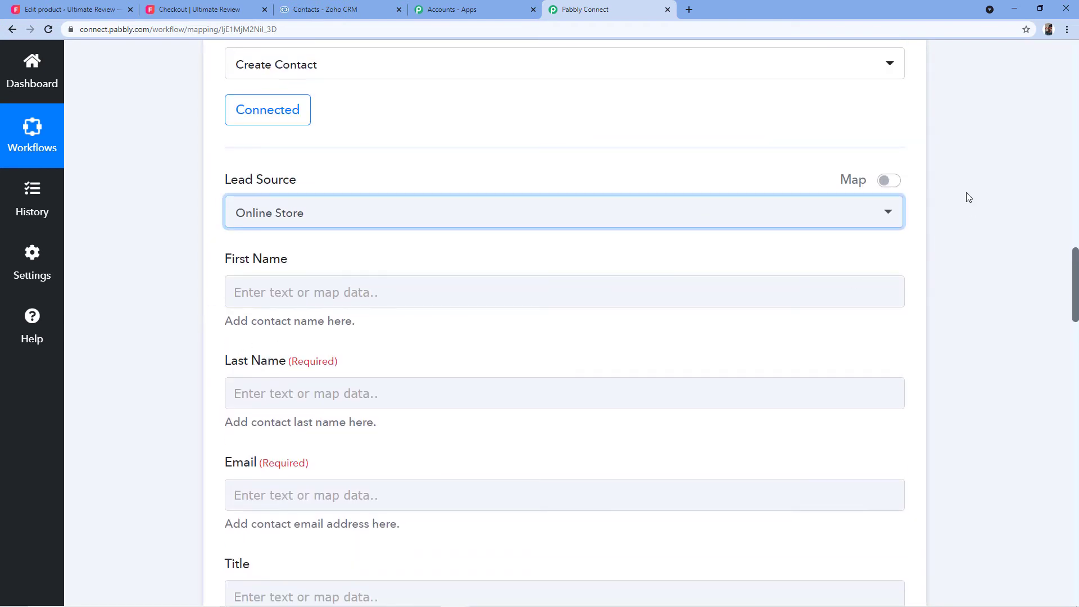
Check the billing first name, last name and e-mail in the captured WooCommerce order response.
{"action": "scroll", "coordinate": [961, 194], "scroll_direction": "up", "scroll_amount": 12}
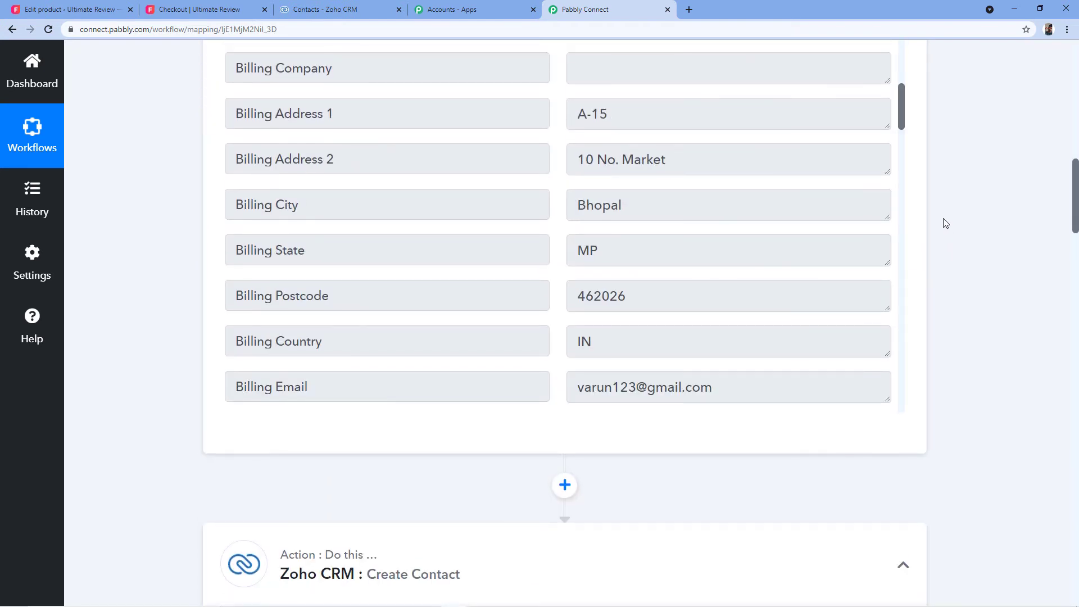
{"action": "scroll", "coordinate": [942, 222], "scroll_direction": "up", "scroll_amount": 2}
{"action": "scroll", "coordinate": [710, 304], "scroll_direction": "up", "scroll_amount": 3}
{"action": "scroll", "coordinate": [710, 305], "scroll_direction": "down", "scroll_amount": 1}
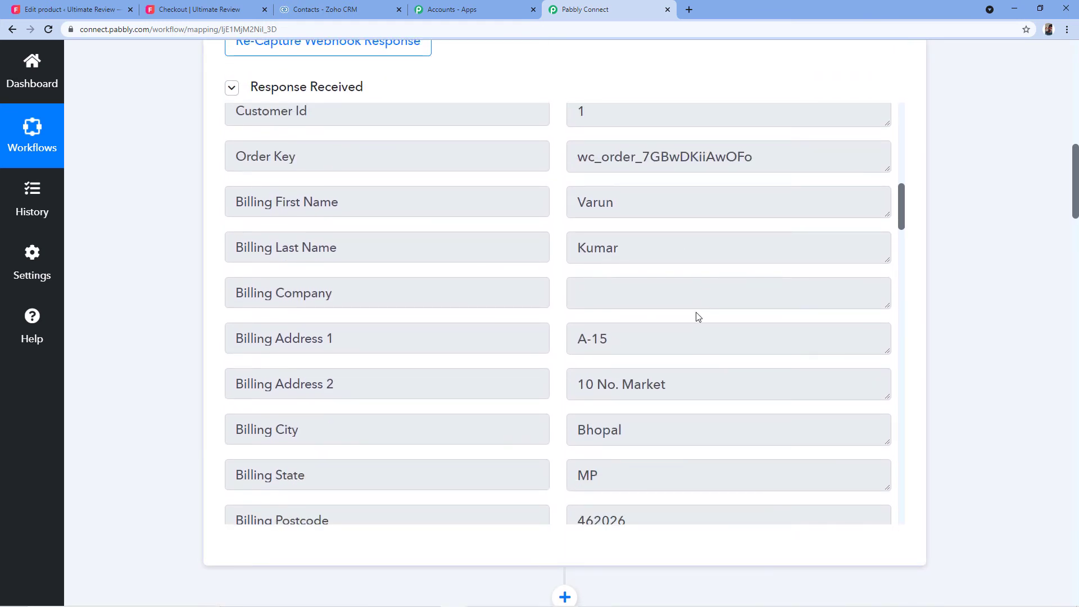
{"action": "left_click_drag", "start_coordinate": [615, 202], "coordinate": [535, 209]}
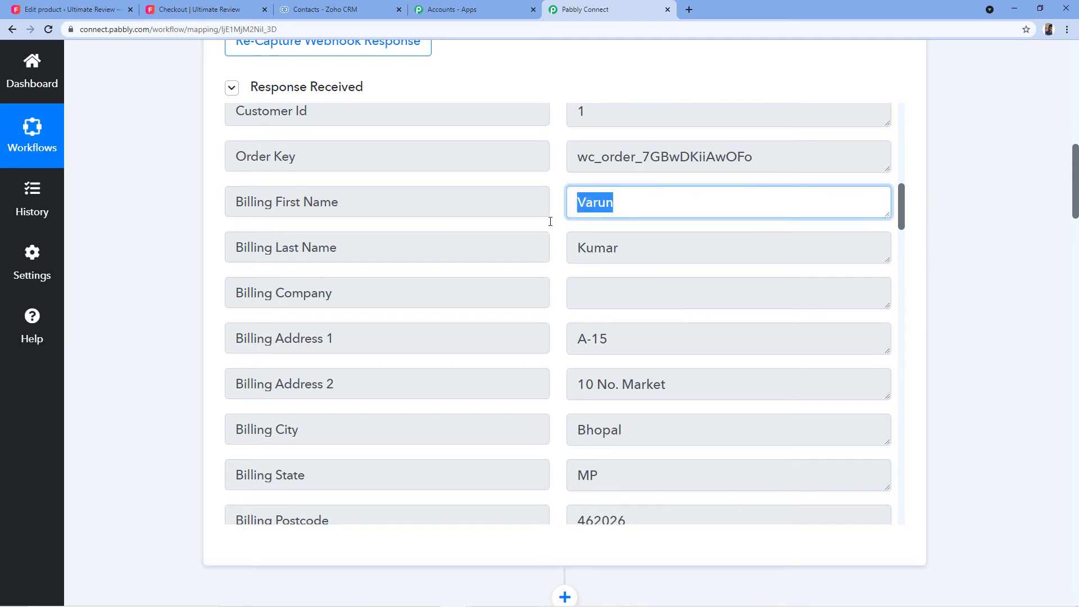
{"action": "left_click_drag", "start_coordinate": [615, 248], "coordinate": [552, 265]}
{"action": "scroll", "coordinate": [645, 269], "scroll_direction": "down", "scroll_amount": 5}
{"action": "scroll", "coordinate": [612, 311], "scroll_direction": "down", "scroll_amount": 1}
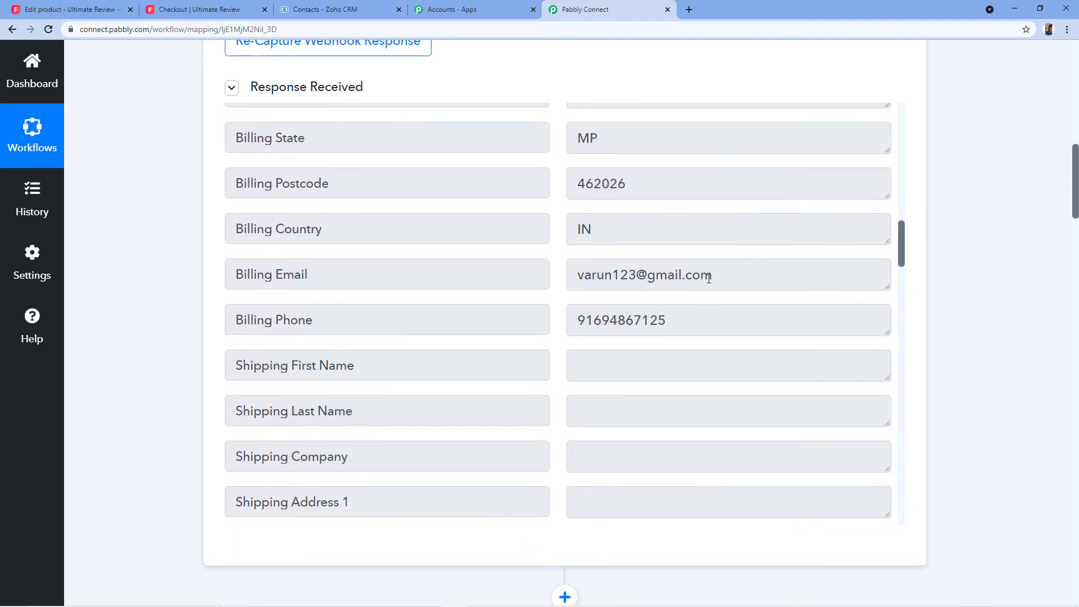
{"action": "left_click_drag", "start_coordinate": [712, 275], "coordinate": [560, 285]}
{"action": "scroll", "coordinate": [663, 316], "scroll_direction": "up", "scroll_amount": 5}
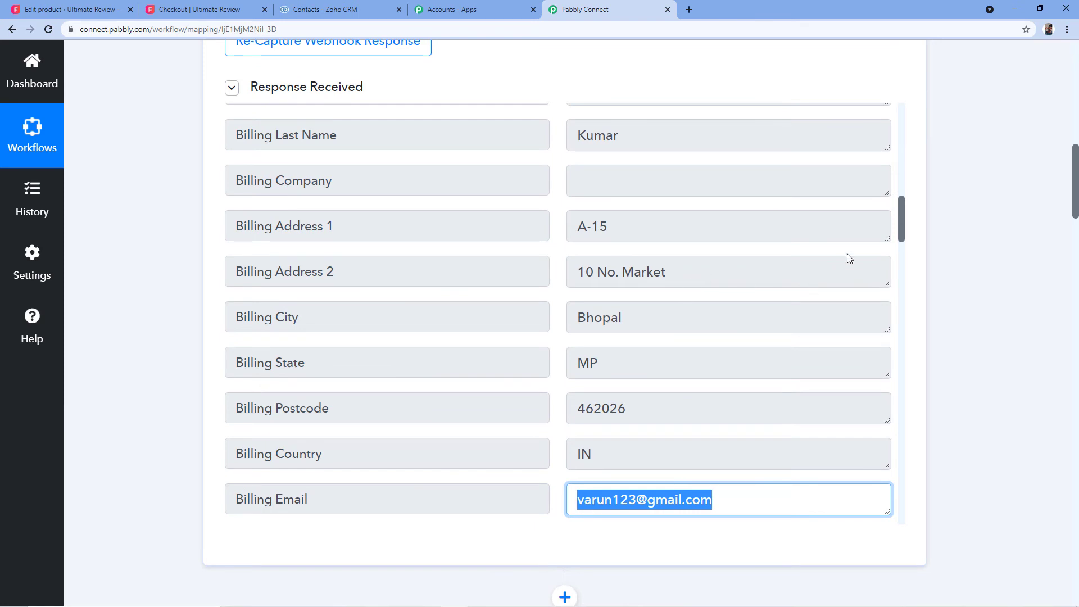
{"action": "left_click", "coordinate": [1004, 248]}
{"action": "scroll", "coordinate": [759, 224], "scroll_direction": "up", "scroll_amount": 3}
{"action": "scroll", "coordinate": [759, 225], "scroll_direction": "down", "scroll_amount": 1}
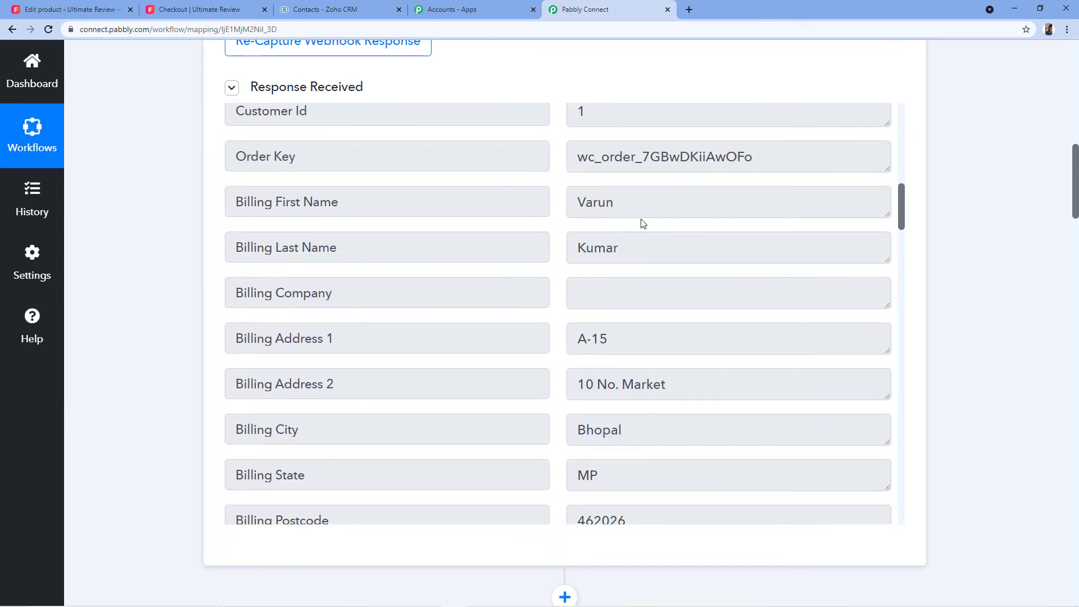
{"action": "left_click", "coordinate": [641, 208]}
{"action": "left_click_drag", "start_coordinate": [657, 242], "coordinate": [559, 270]}
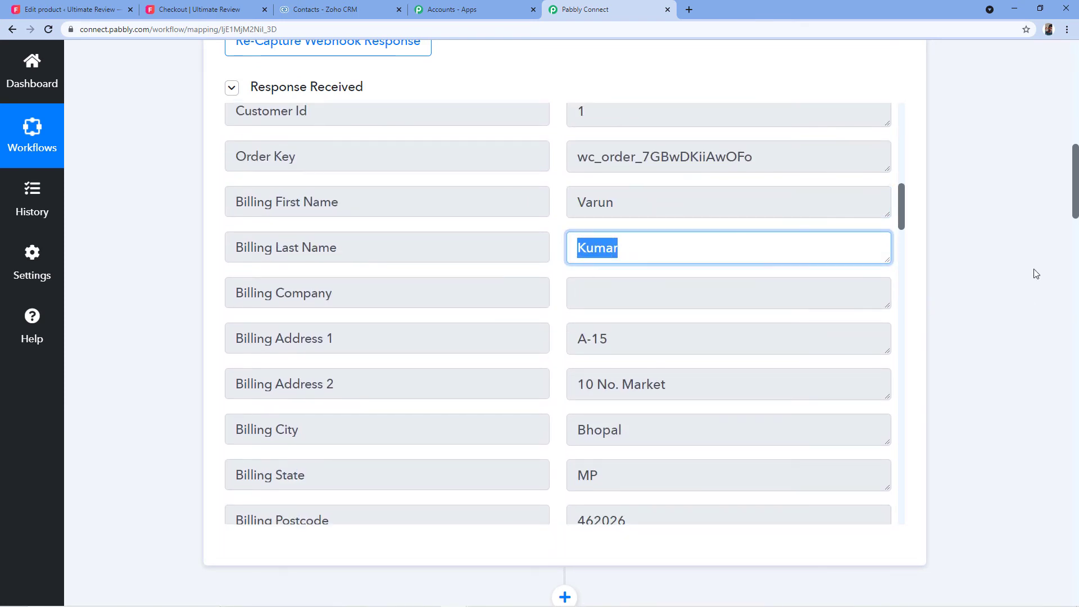
Map the contact's First Name to the Billing First Name from the WooCommerce order.
{"action": "scroll", "coordinate": [1004, 272], "scroll_direction": "down", "scroll_amount": 14}
{"action": "left_click", "coordinate": [298, 294]}
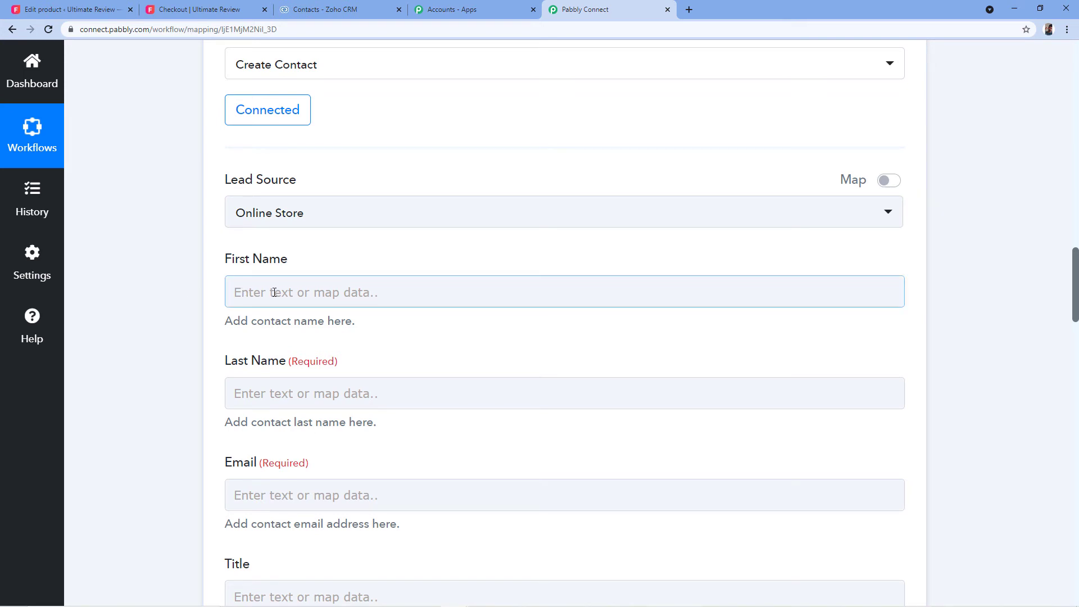
{"action": "left_click", "coordinate": [237, 288]}
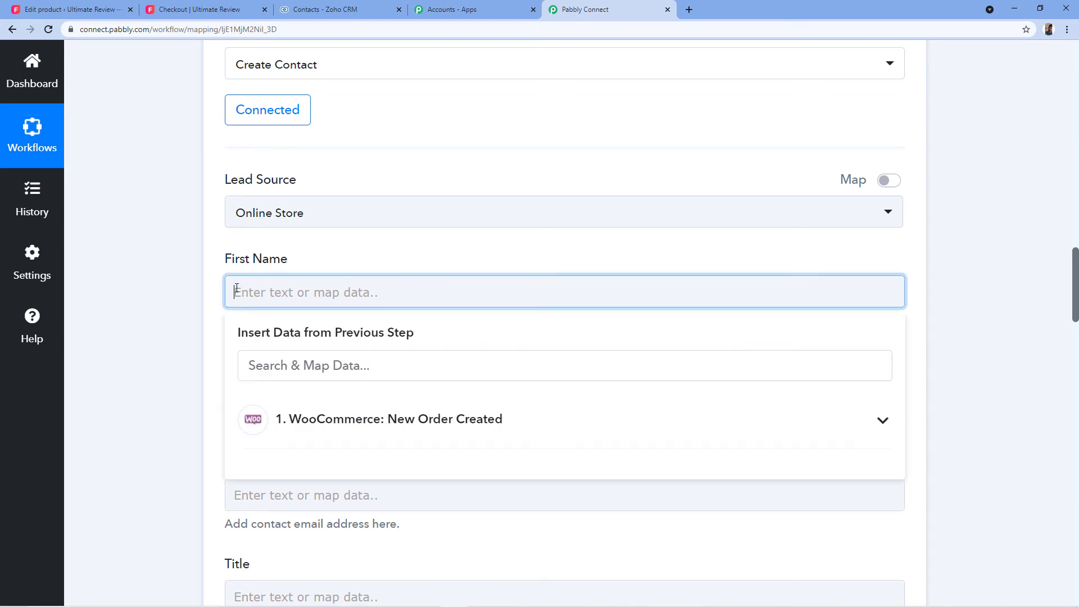
{"action": "left_click", "coordinate": [351, 421]}
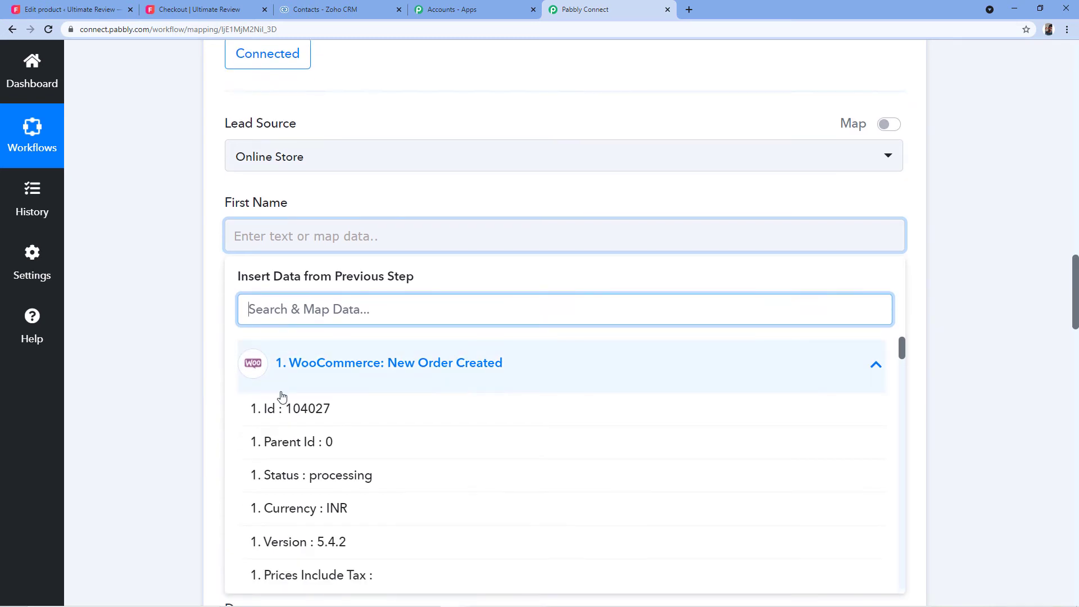
{"action": "scroll", "coordinate": [335, 366], "scroll_direction": "down", "scroll_amount": 1}
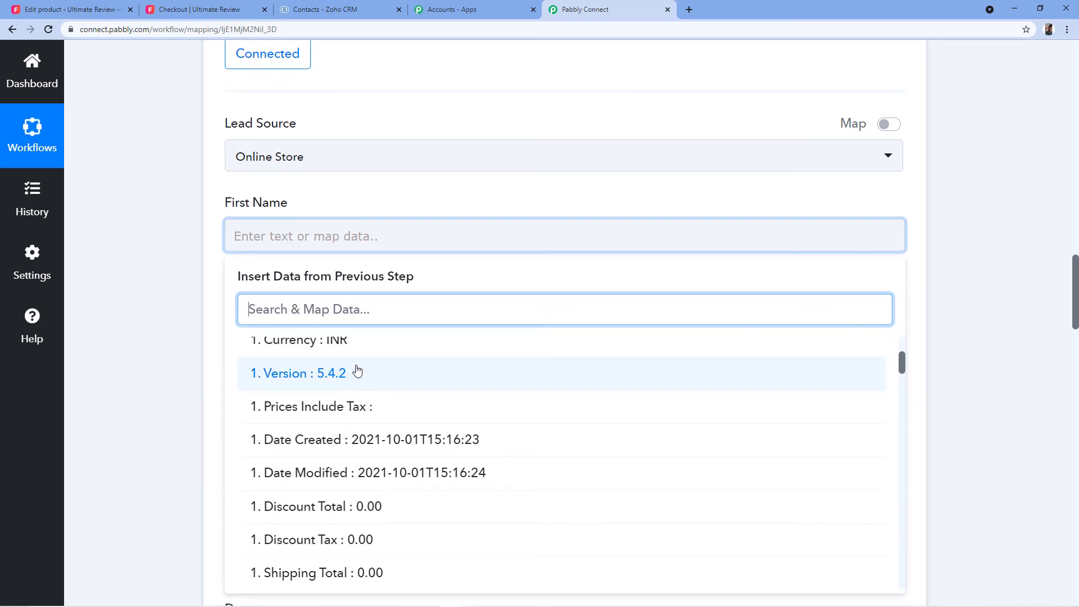
{"action": "scroll", "coordinate": [385, 370], "scroll_direction": "down", "scroll_amount": 1}
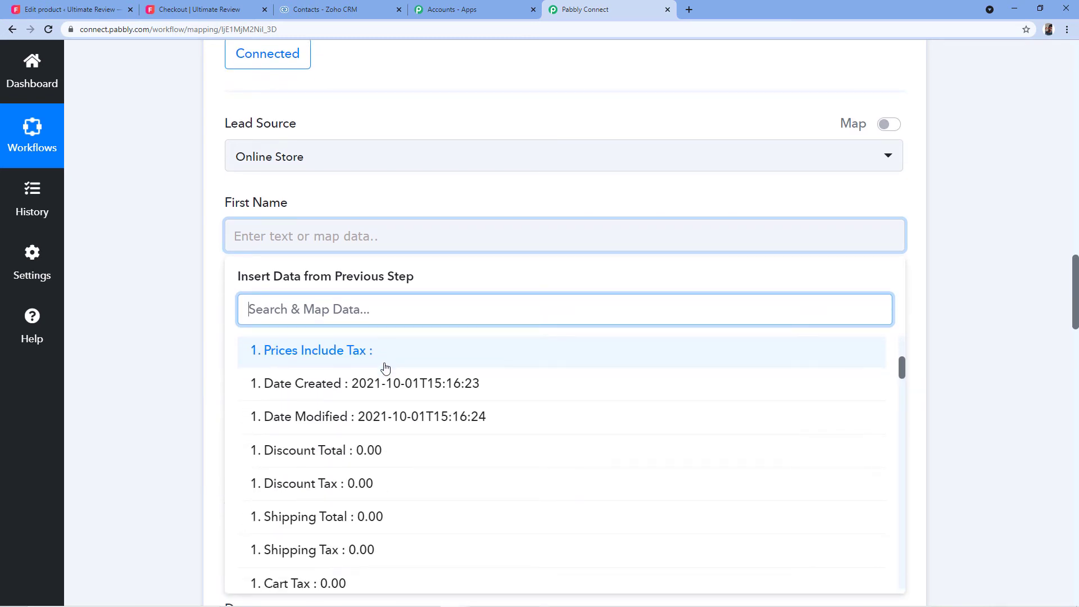
{"action": "scroll", "coordinate": [387, 366], "scroll_direction": "down", "scroll_amount": 4}
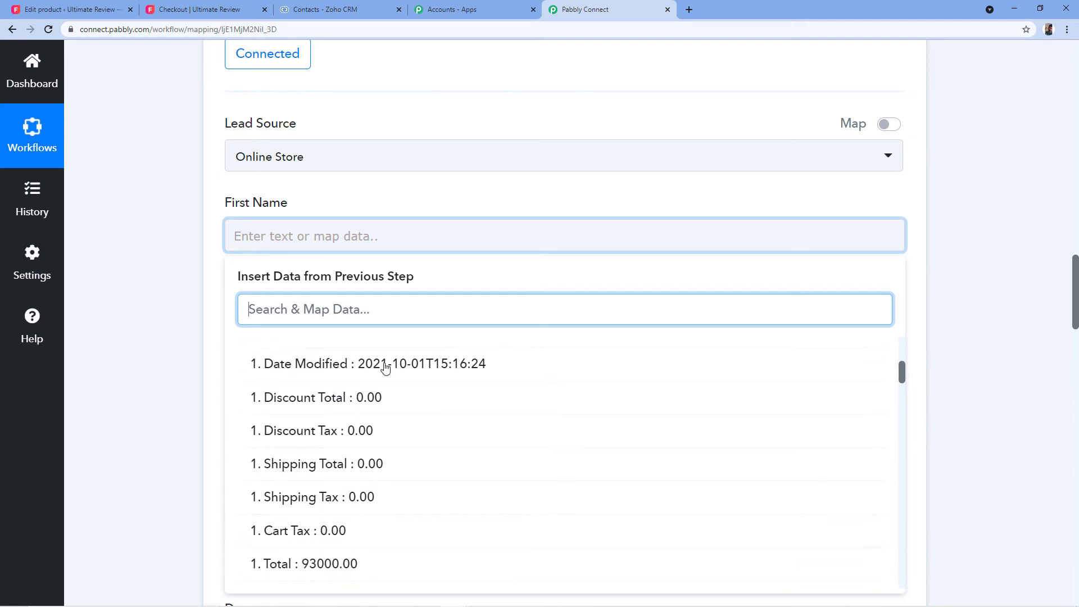
{"action": "scroll", "coordinate": [391, 358], "scroll_direction": "down", "scroll_amount": 3}
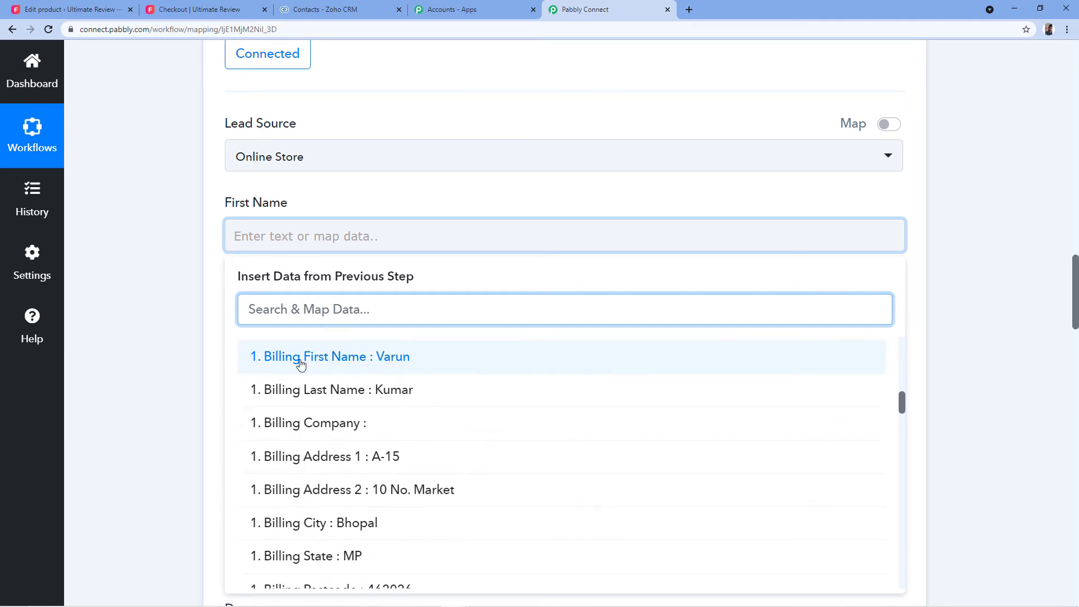
{"action": "left_click", "coordinate": [358, 362]}
{"action": "left_click", "coordinate": [200, 296]}
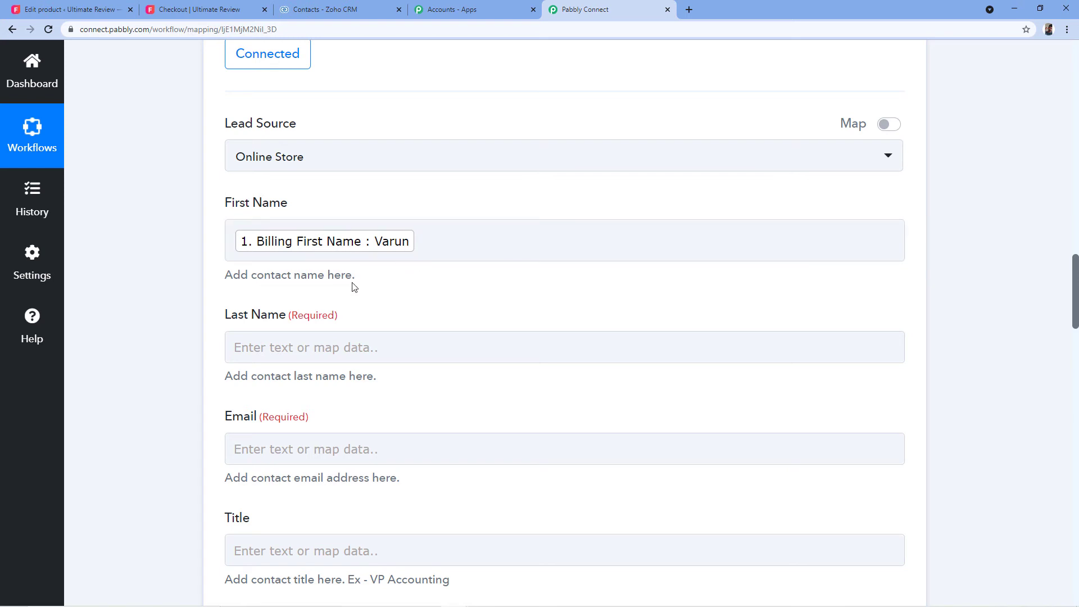
Map the contact's Last Name to the Billing Last Name from the WooCommerce order.
{"action": "scroll", "coordinate": [393, 243], "scroll_direction": "down", "scroll_amount": 3}
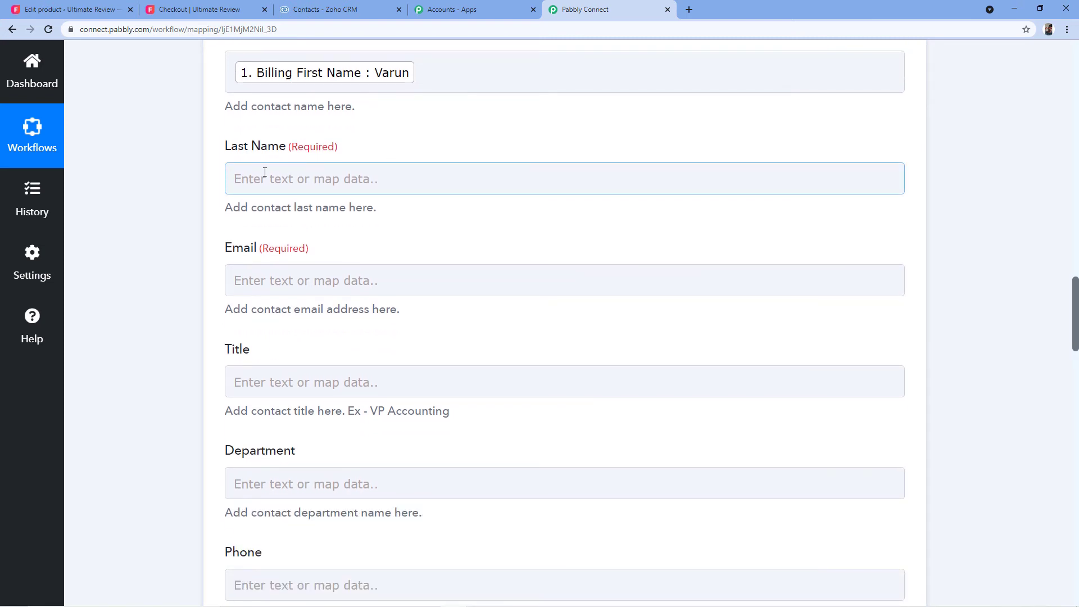
{"action": "left_click", "coordinate": [277, 175]}
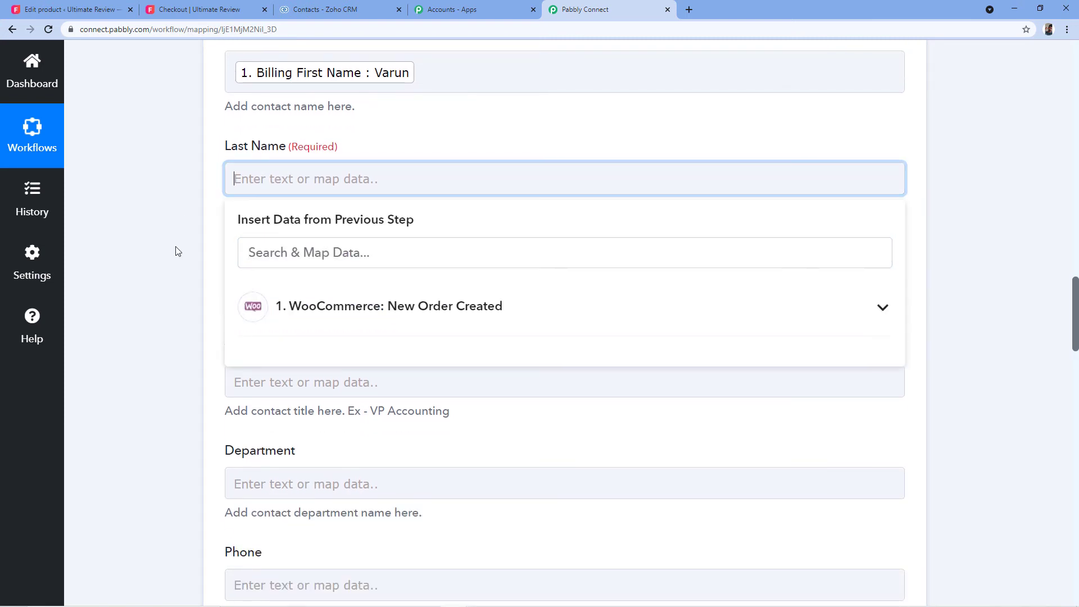
{"action": "left_click", "coordinate": [316, 311]}
{"action": "scroll", "coordinate": [349, 369], "scroll_direction": "down", "scroll_amount": 8}
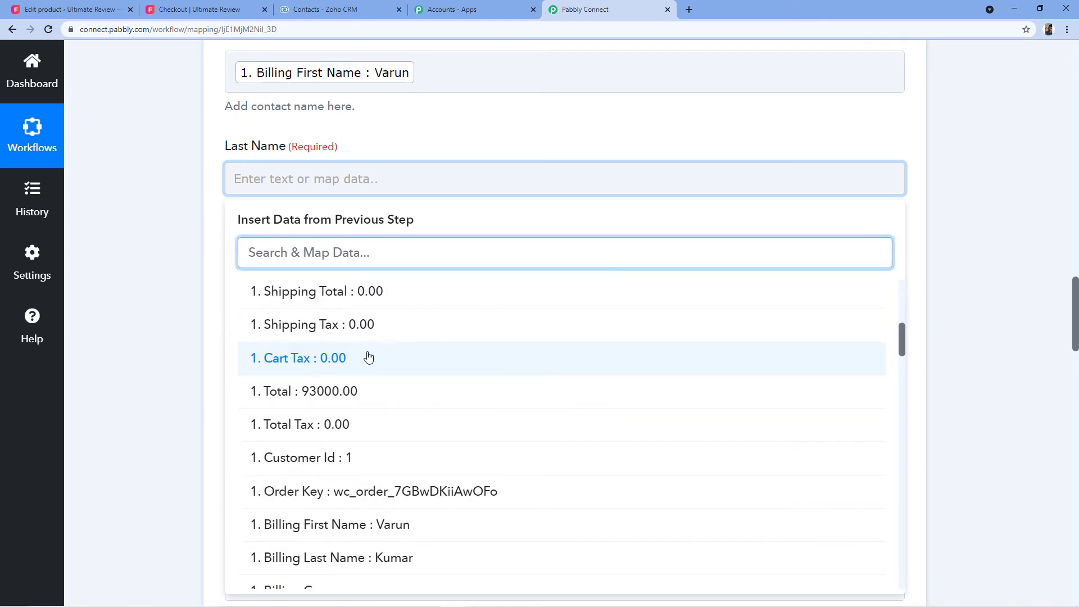
{"action": "scroll", "coordinate": [371, 357], "scroll_direction": "down", "scroll_amount": 3}
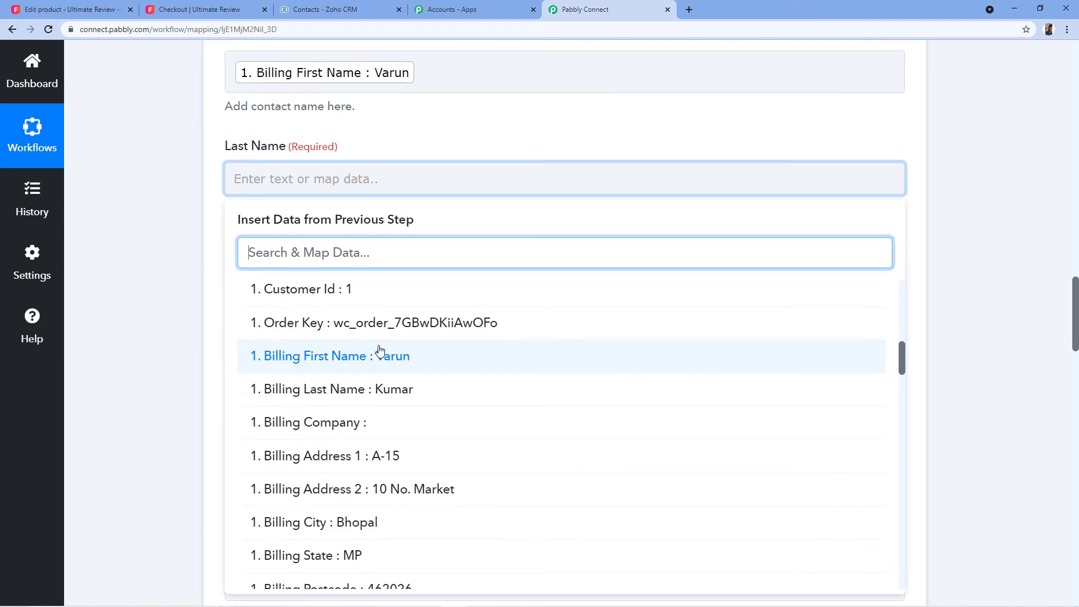
{"action": "left_click", "coordinate": [346, 390]}
{"action": "left_click", "coordinate": [209, 243]}
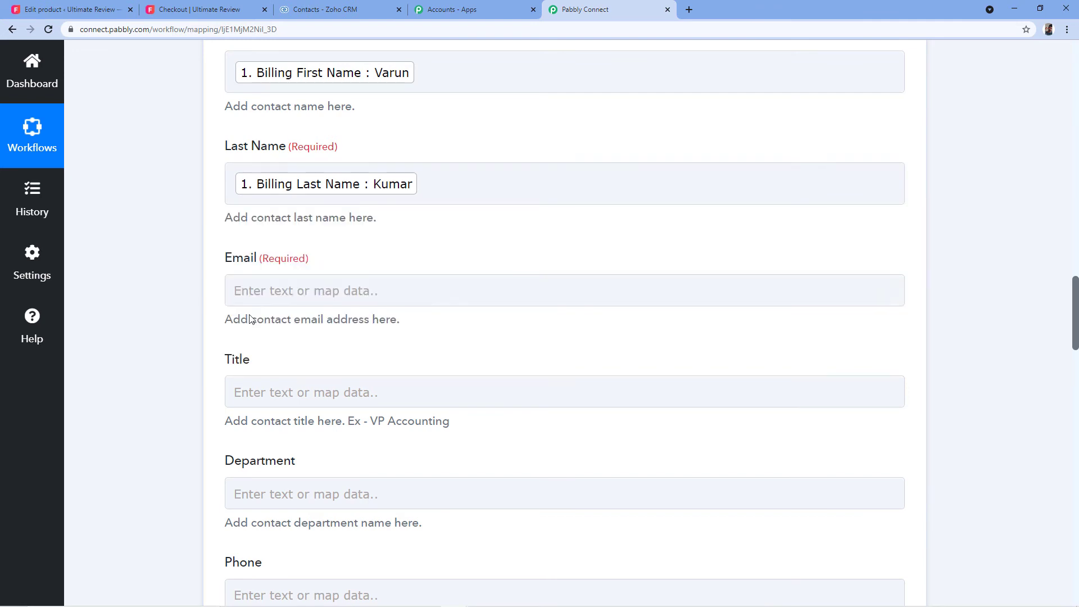
Map the contact's Email to the Billing Email from the WooCommerce order.
{"action": "left_click", "coordinate": [282, 290]}
{"action": "left_click", "coordinate": [278, 415]}
{"action": "scroll", "coordinate": [355, 325], "scroll_direction": "down", "scroll_amount": 5}
{"action": "scroll", "coordinate": [355, 325], "scroll_direction": "down", "scroll_amount": 10}
{"action": "scroll", "coordinate": [296, 320], "scroll_direction": "down", "scroll_amount": 2}
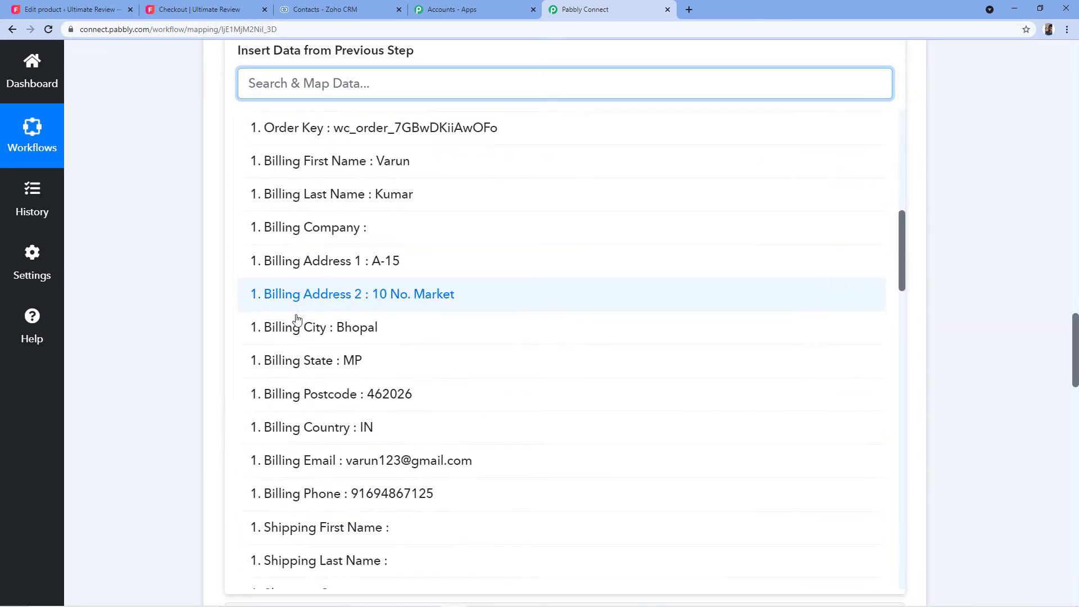
{"action": "left_click", "coordinate": [340, 424]}
{"action": "left_click", "coordinate": [216, 278]}
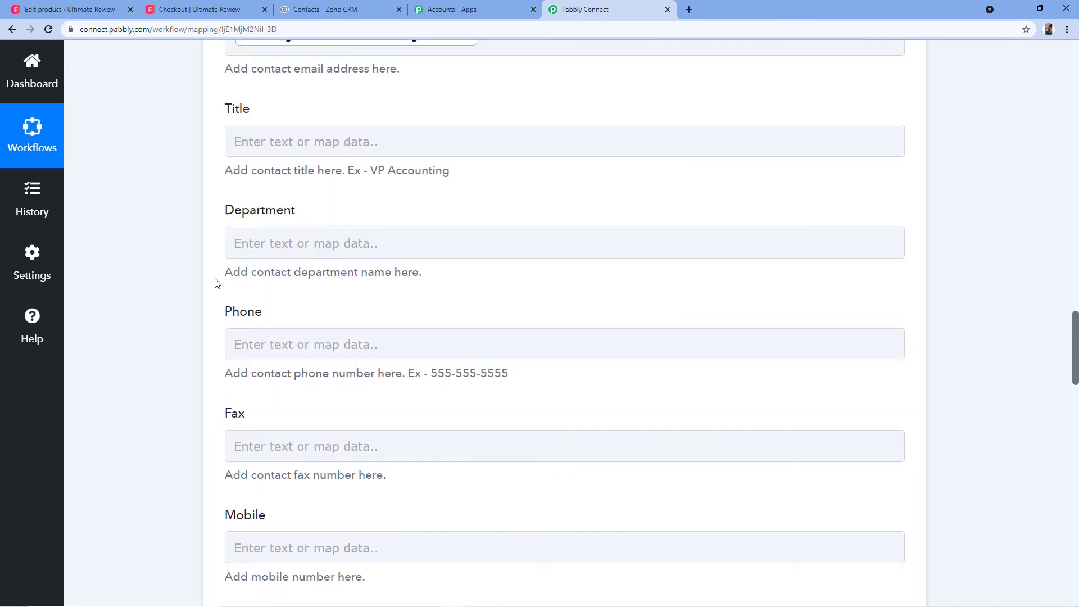
{"action": "scroll", "coordinate": [225, 241], "scroll_direction": "up", "scroll_amount": 2}
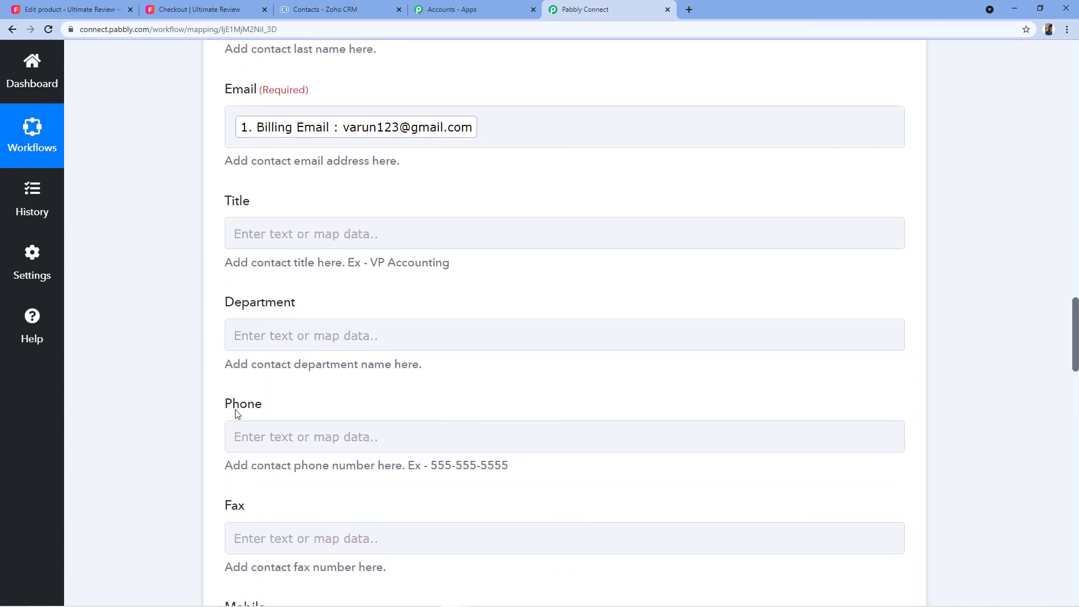
Leave Title, Department, Phone and Fax empty and map the contact's Mobile to the order's Billing Phone.
{"action": "scroll", "coordinate": [216, 302], "scroll_direction": "down", "scroll_amount": 4}
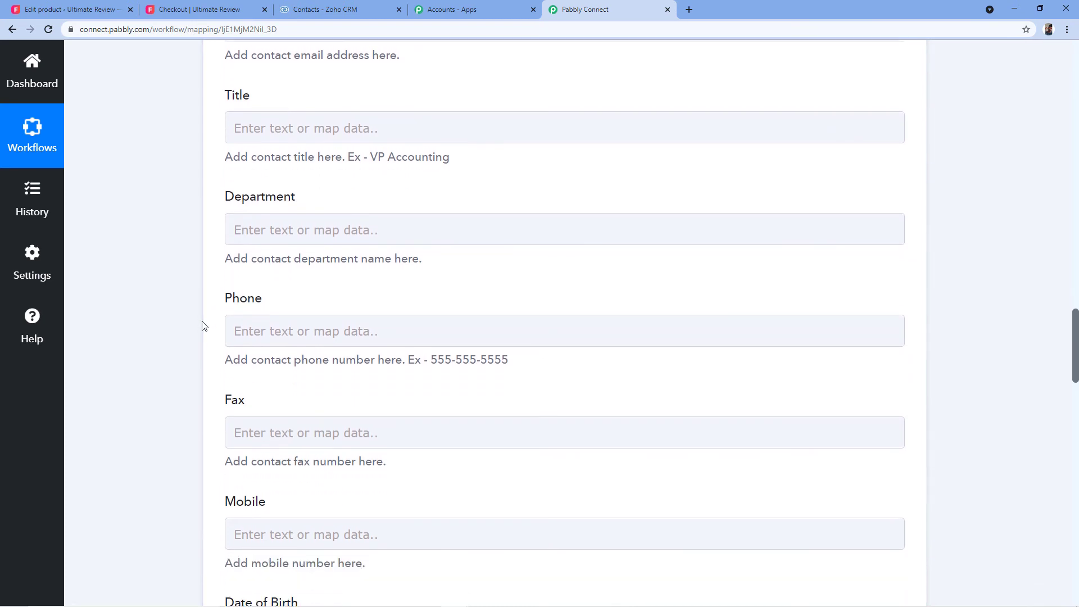
{"action": "scroll", "coordinate": [214, 320], "scroll_direction": "down", "scroll_amount": 2}
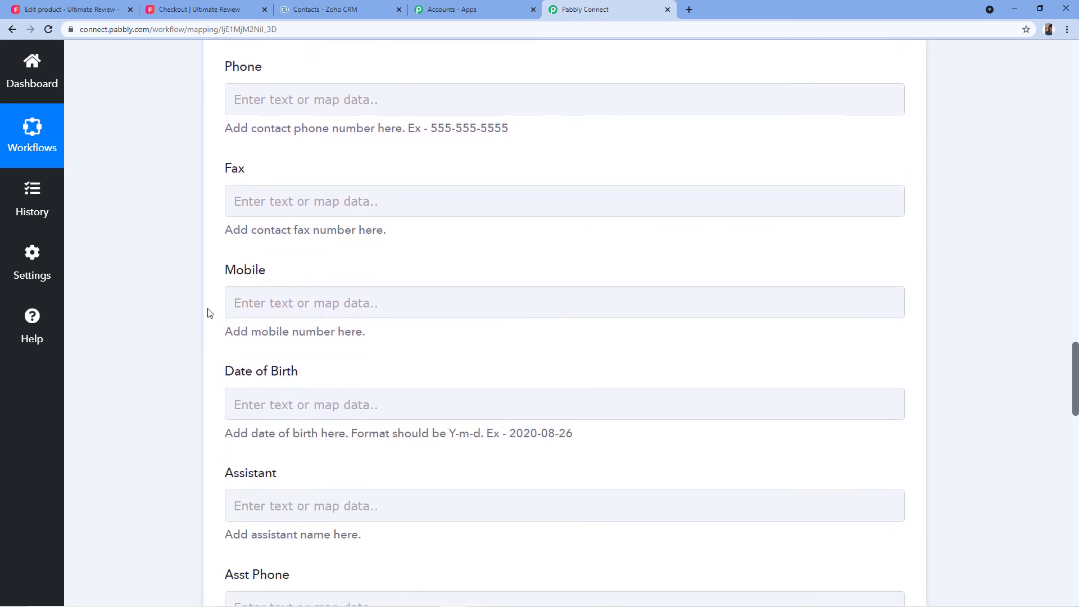
{"action": "left_click", "coordinate": [272, 301]}
{"action": "left_click", "coordinate": [334, 430]}
{"action": "scroll", "coordinate": [359, 415], "scroll_direction": "down", "scroll_amount": 10}
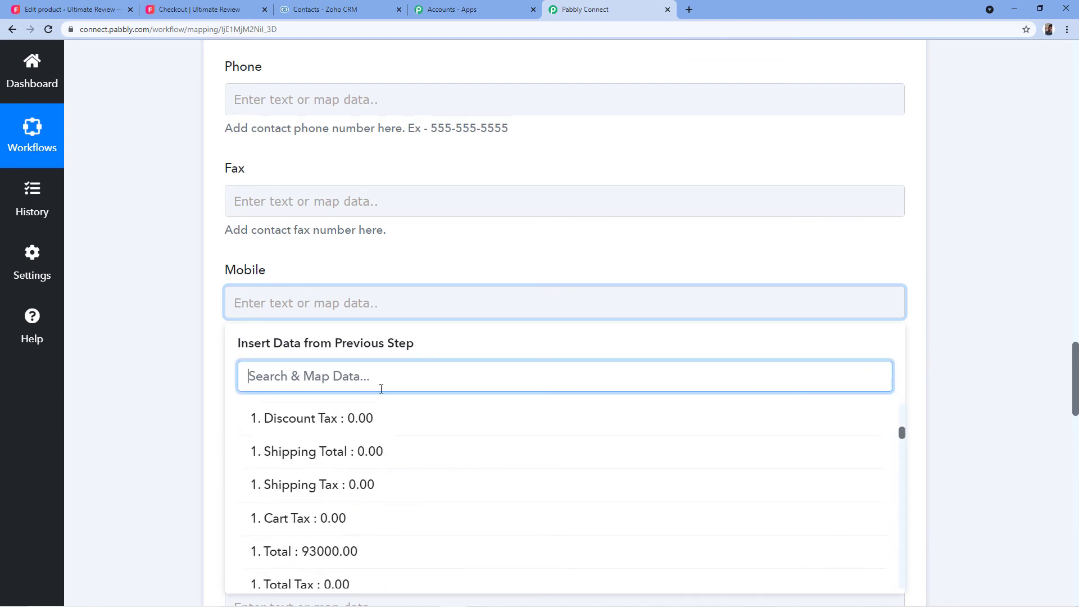
{"action": "scroll", "coordinate": [401, 277], "scroll_direction": "down", "scroll_amount": 3}
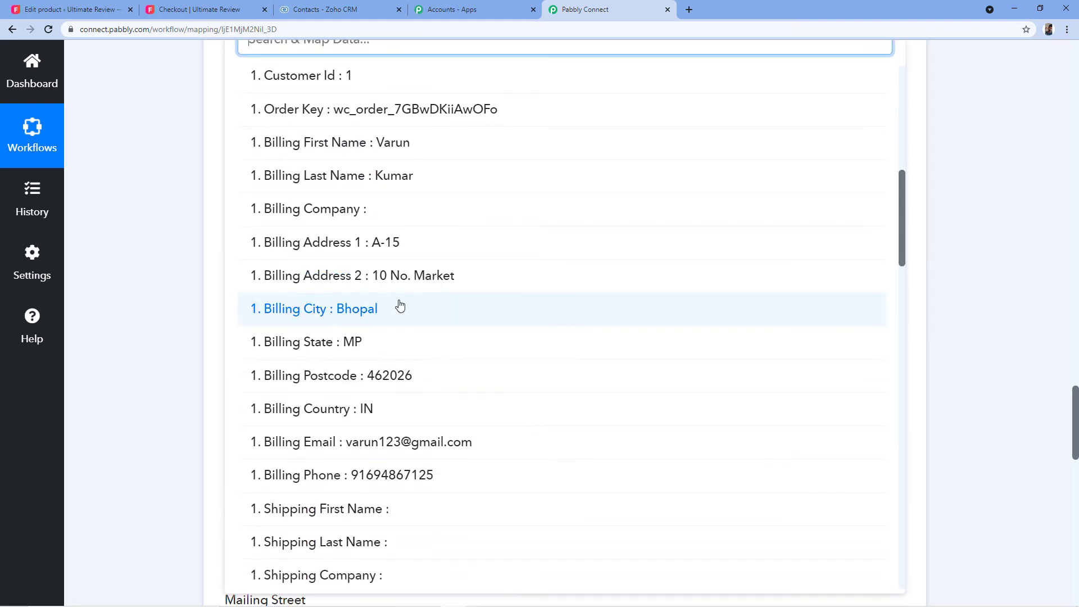
{"action": "left_click", "coordinate": [381, 425]}
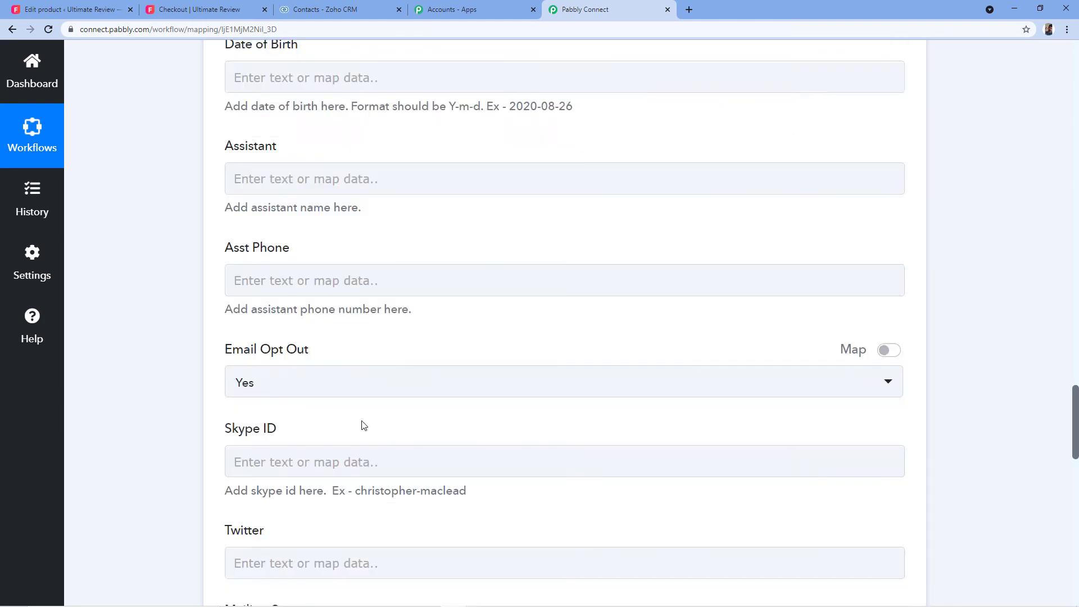
{"action": "scroll", "coordinate": [211, 247], "scroll_direction": "up", "scroll_amount": 1}
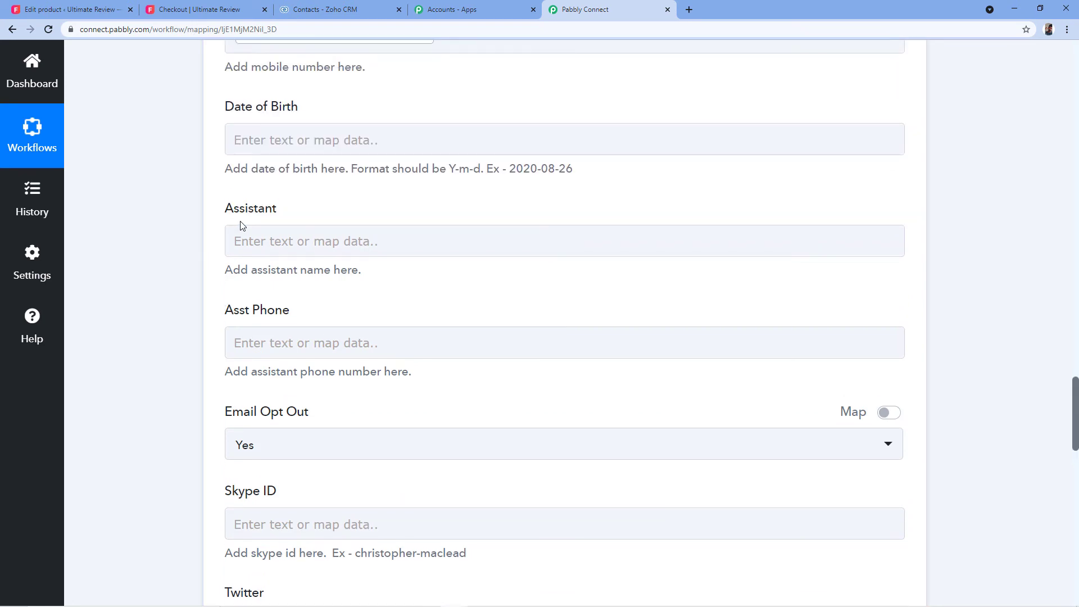
Skip the assistant, Skype ID and Twitter fields and map Mailing Street to the order's Billing Address 1.
{"action": "scroll", "coordinate": [282, 326], "scroll_direction": "down", "scroll_amount": 2}
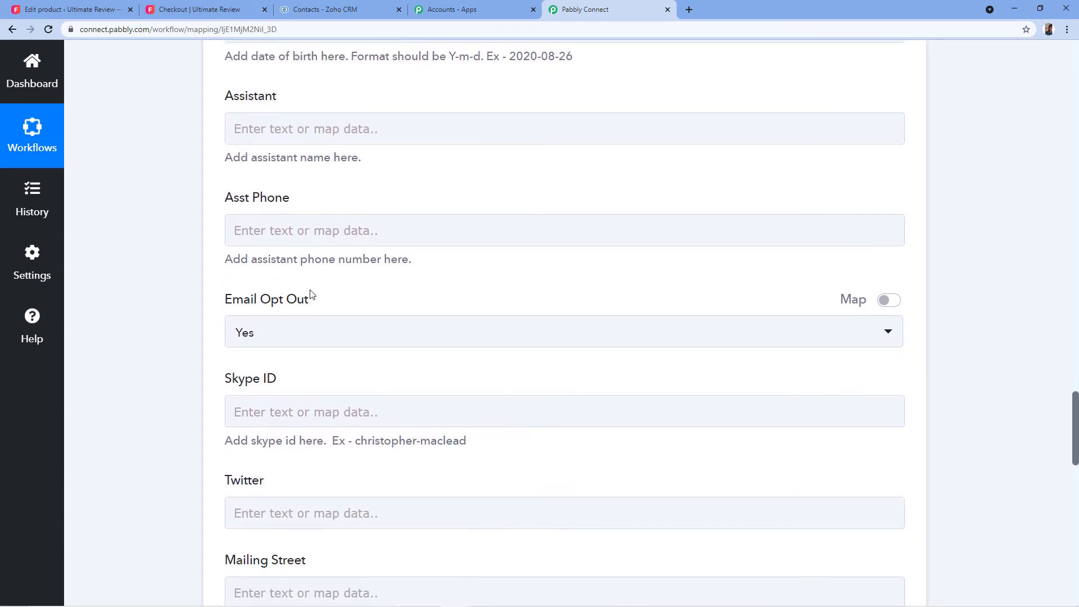
{"action": "scroll", "coordinate": [344, 281], "scroll_direction": "down", "scroll_amount": 2}
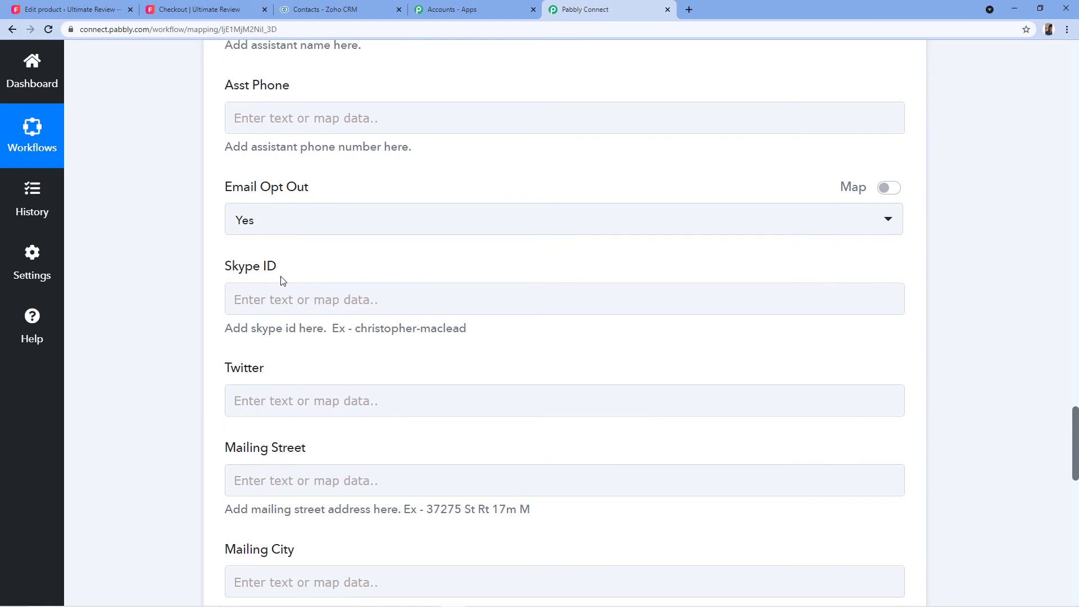
{"action": "scroll", "coordinate": [253, 375], "scroll_direction": "down", "scroll_amount": 1}
{"action": "scroll", "coordinate": [202, 400], "scroll_direction": "down", "scroll_amount": 1}
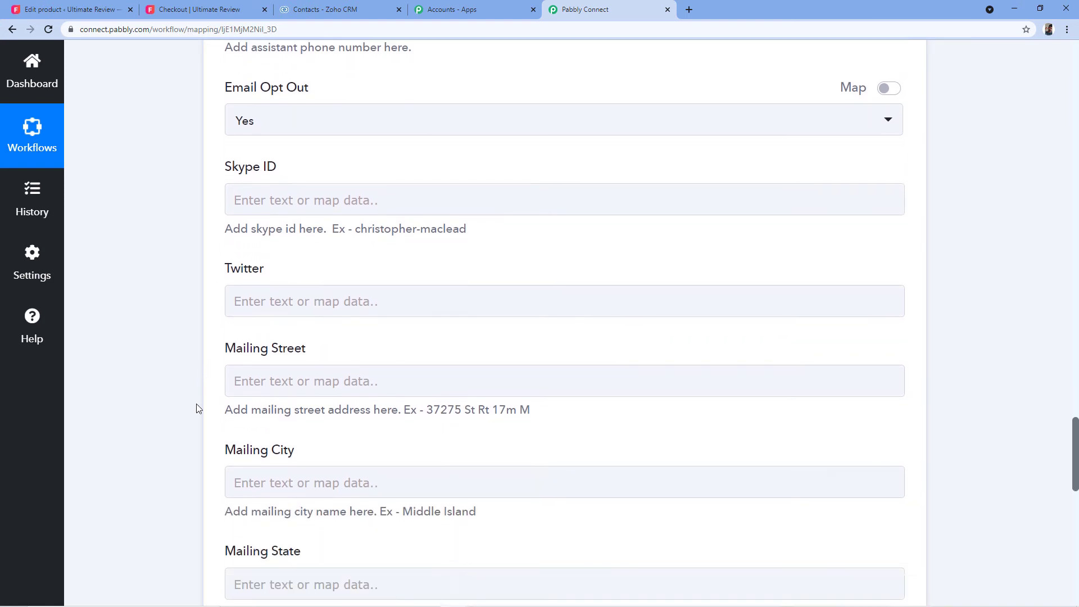
{"action": "scroll", "coordinate": [375, 321], "scroll_direction": "down", "scroll_amount": 2}
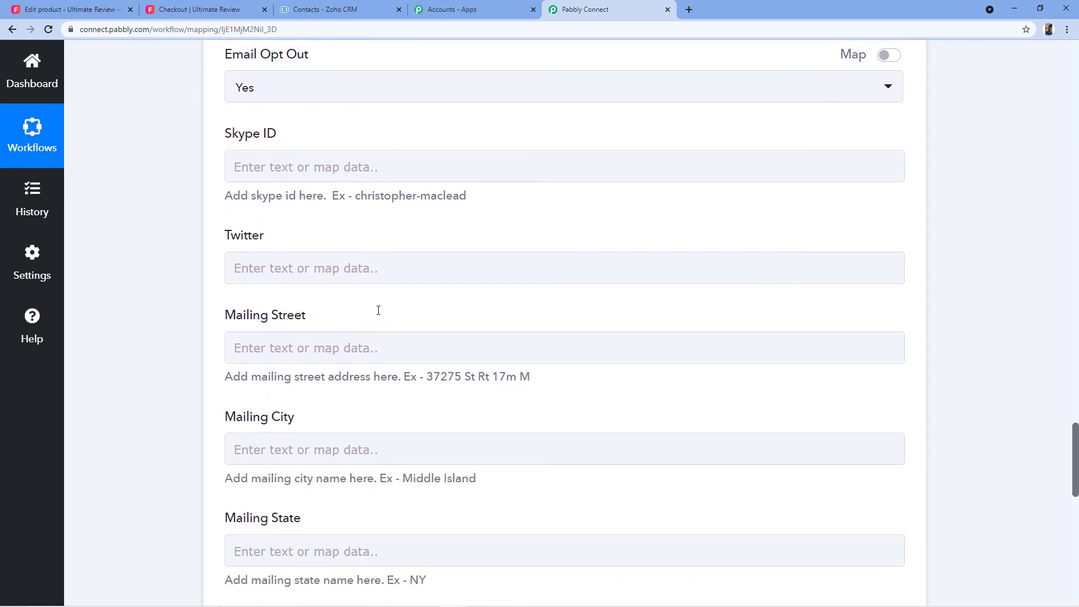
{"action": "left_click", "coordinate": [286, 258]}
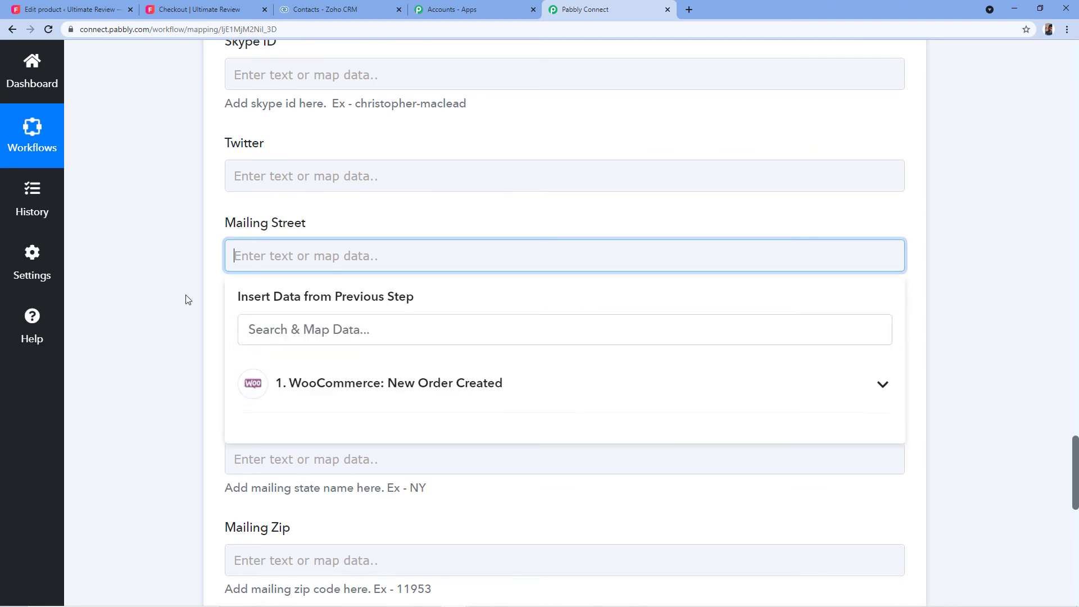
{"action": "left_click", "coordinate": [345, 387]}
{"action": "scroll", "coordinate": [364, 416], "scroll_direction": "down", "scroll_amount": 3}
{"action": "scroll", "coordinate": [364, 416], "scroll_direction": "down", "scroll_amount": 9}
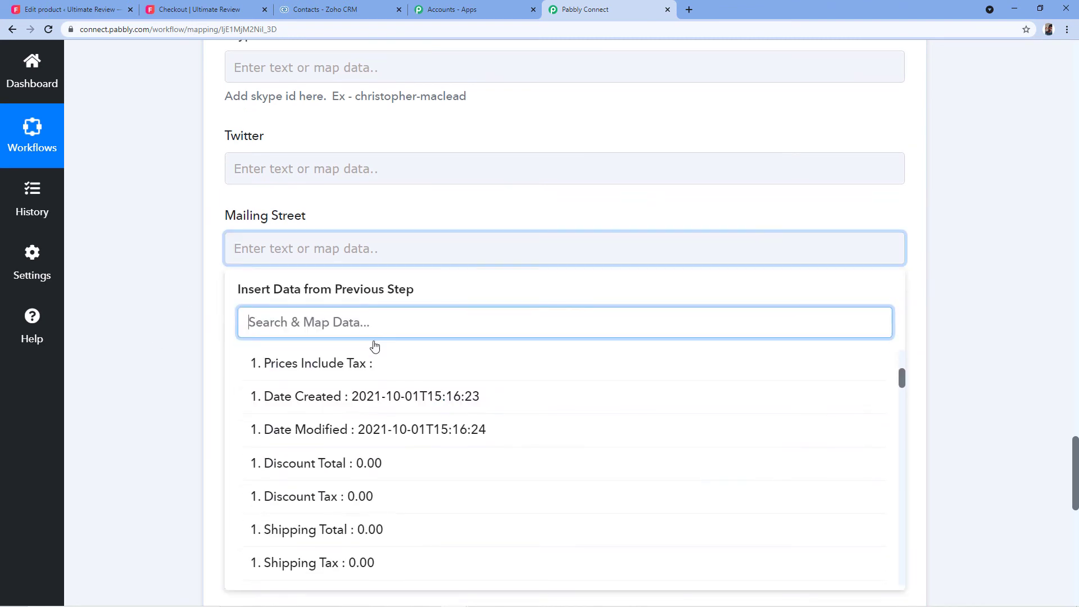
{"action": "scroll", "coordinate": [350, 325], "scroll_direction": "down", "scroll_amount": 3}
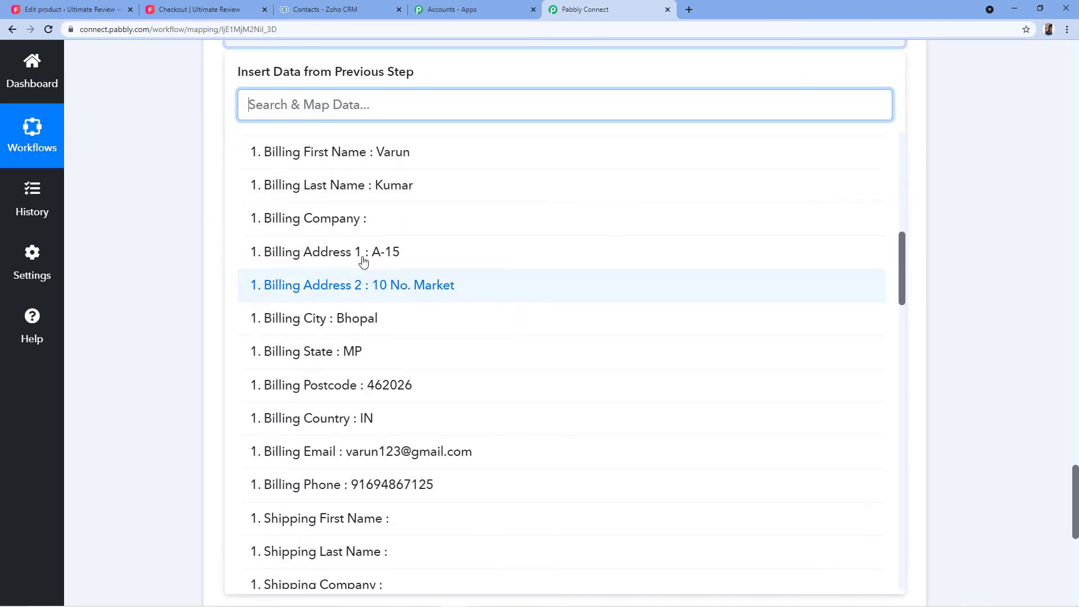
{"action": "left_click", "coordinate": [354, 251]}
{"action": "left_click", "coordinate": [289, 244]}
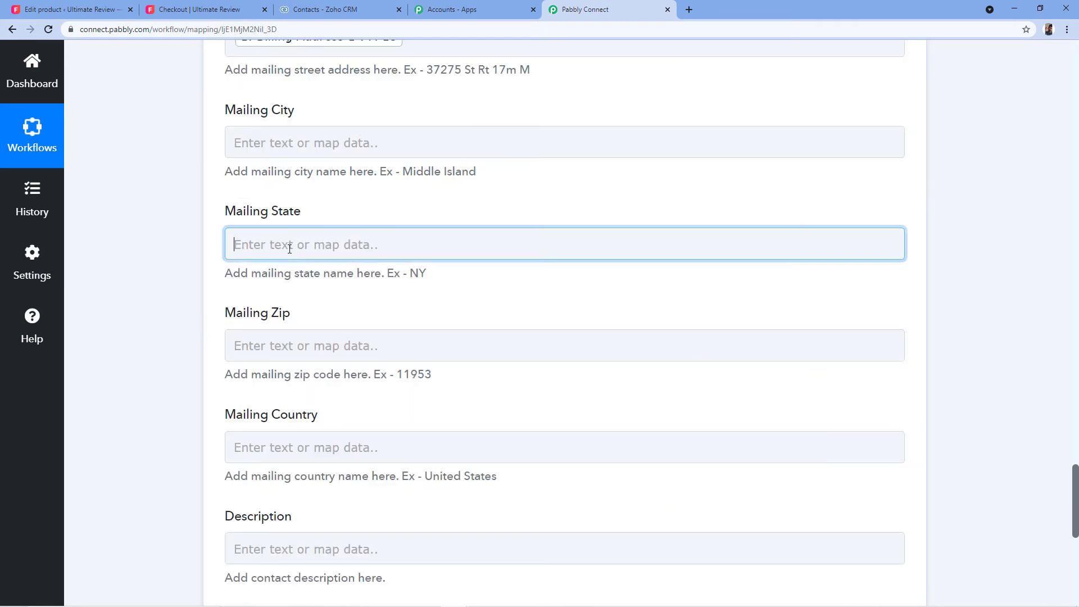
{"action": "left_click", "coordinate": [306, 389]}
{"action": "scroll", "coordinate": [254, 228], "scroll_direction": "up", "scroll_amount": 2}
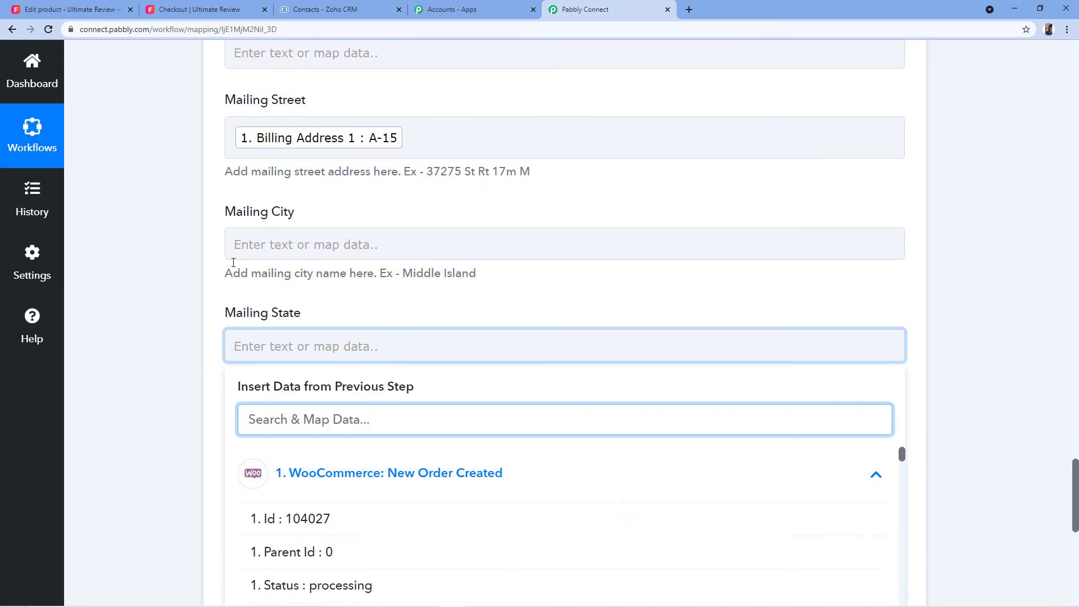
Map the contact's Mailing City to the Billing City from the WooCommerce order.
{"action": "left_click", "coordinate": [308, 256]}
{"action": "left_click", "coordinate": [303, 388]}
{"action": "scroll", "coordinate": [360, 382], "scroll_direction": "down", "scroll_amount": 7}
{"action": "scroll", "coordinate": [372, 388], "scroll_direction": "down", "scroll_amount": 5}
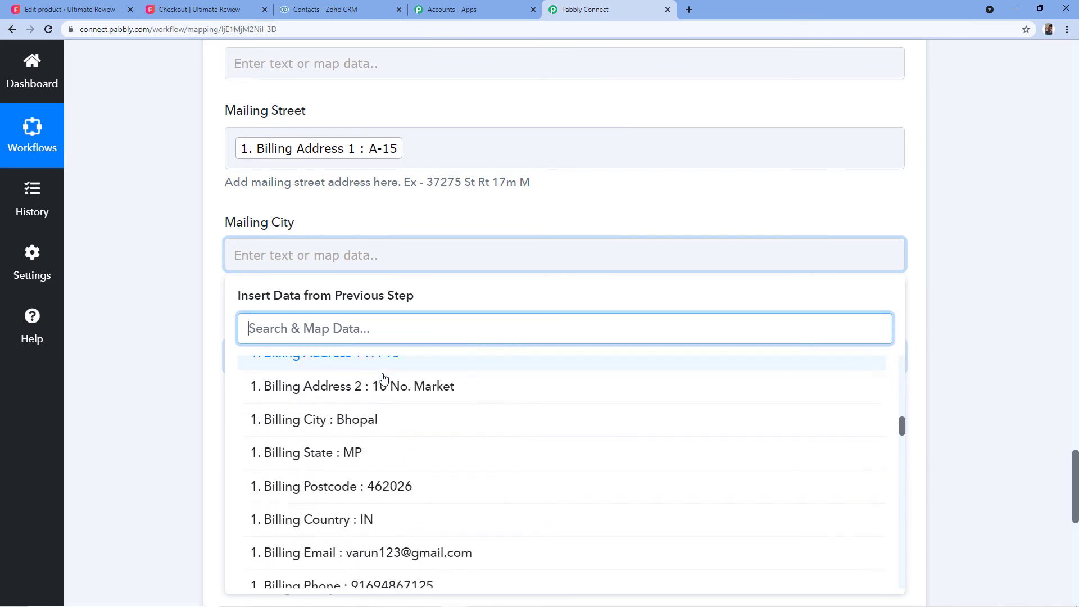
{"action": "left_click", "coordinate": [338, 374]}
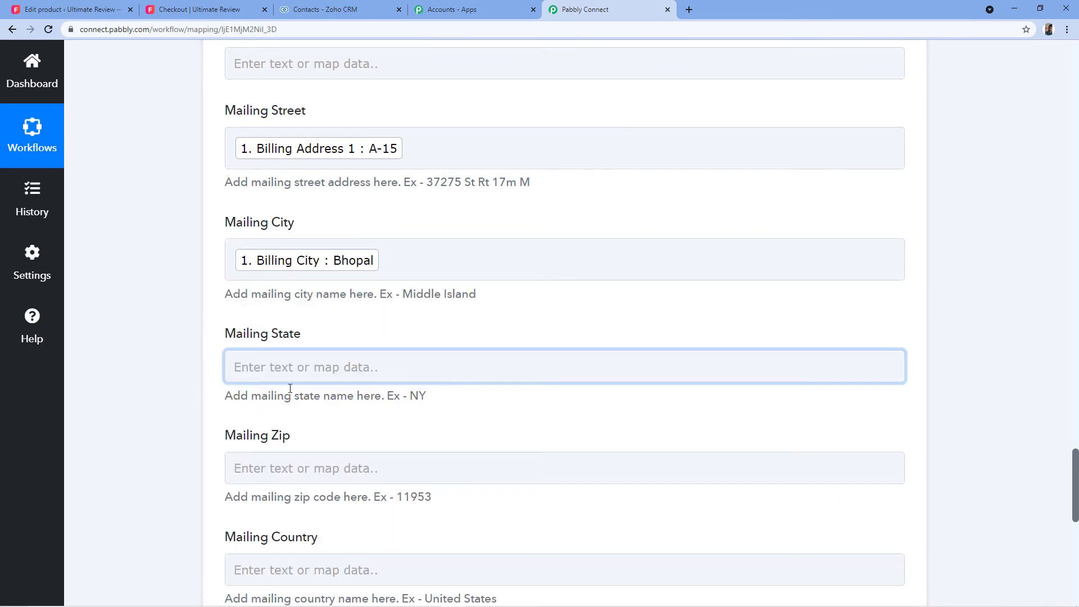
Map the contact's Mailing State to the Billing State from the WooCommerce order.
{"action": "left_click", "coordinate": [243, 374]}
{"action": "scroll", "coordinate": [281, 360], "scroll_direction": "down", "scroll_amount": 3}
{"action": "scroll", "coordinate": [337, 348], "scroll_direction": "down", "scroll_amount": 10}
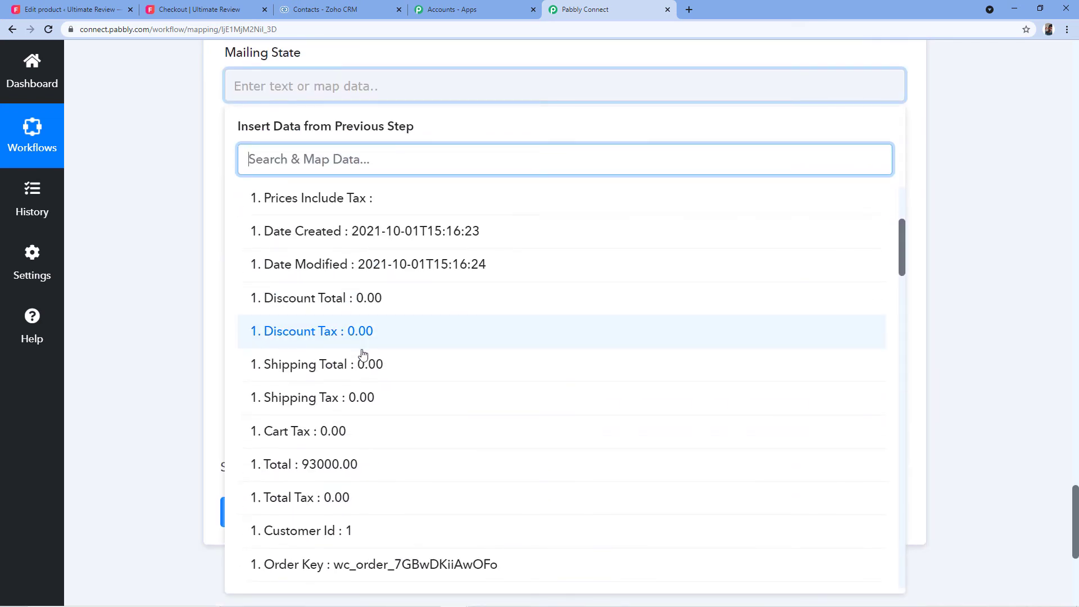
{"action": "scroll", "coordinate": [393, 473], "scroll_direction": "down", "scroll_amount": 2}
{"action": "left_click", "coordinate": [354, 462]}
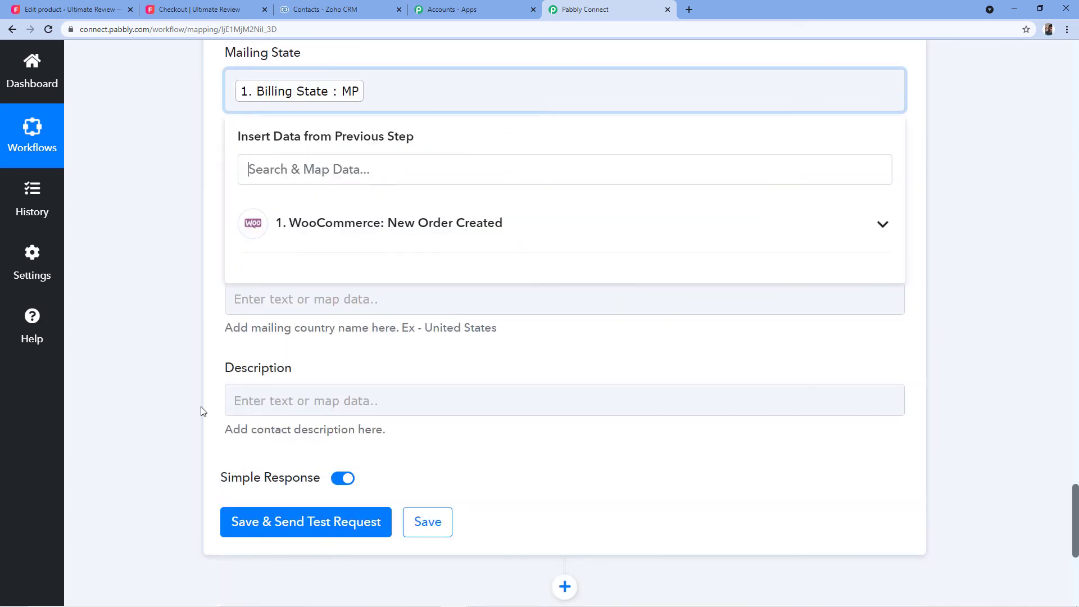
Map the contact's Mailing Zip to the Billing Postcode from the WooCommerce order.
{"action": "left_click", "coordinate": [213, 342]}
{"action": "left_click", "coordinate": [285, 210]}
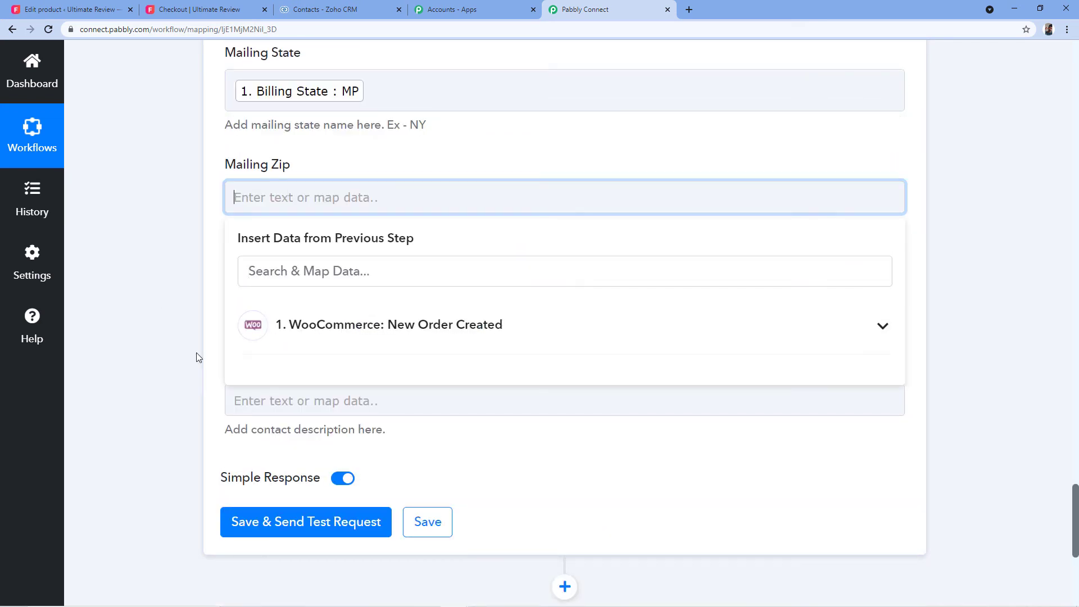
{"action": "left_click", "coordinate": [353, 333]}
{"action": "scroll", "coordinate": [377, 376], "scroll_direction": "down", "scroll_amount": 10}
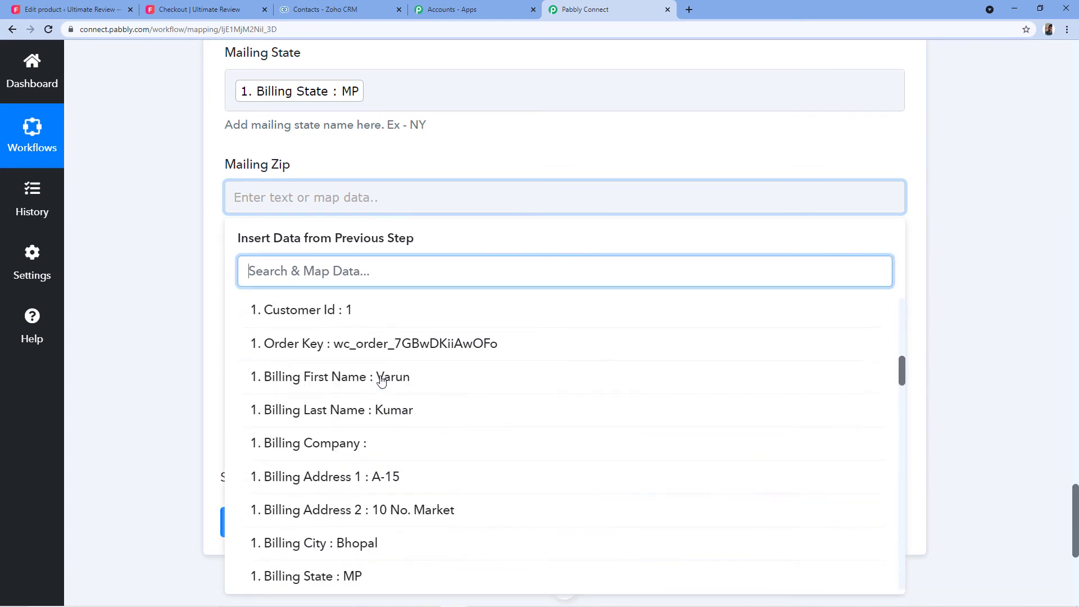
{"action": "scroll", "coordinate": [338, 410], "scroll_direction": "down", "scroll_amount": 1}
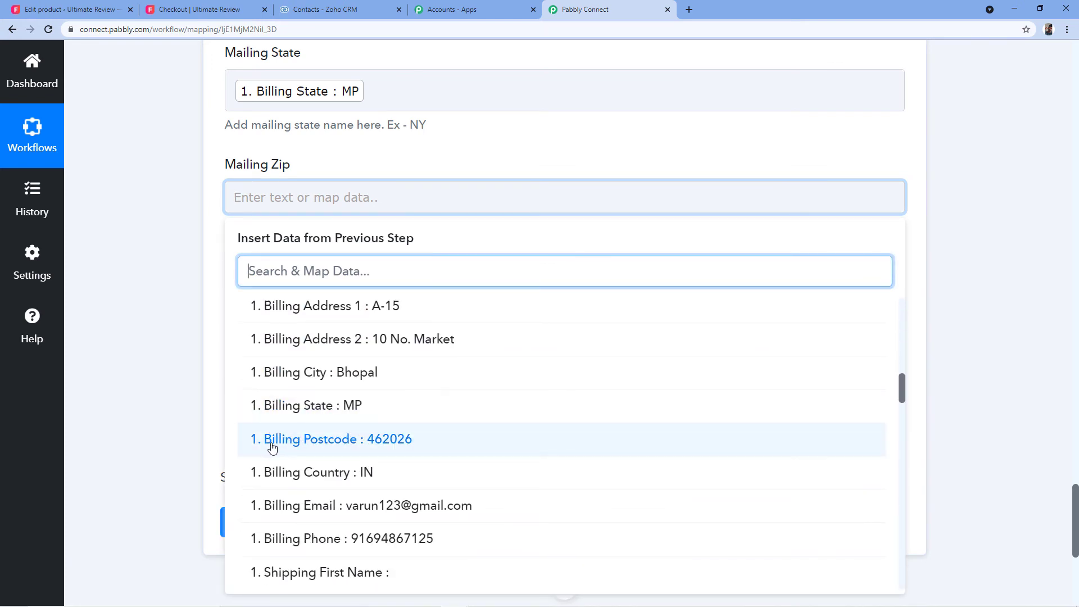
{"action": "left_click", "coordinate": [318, 440]}
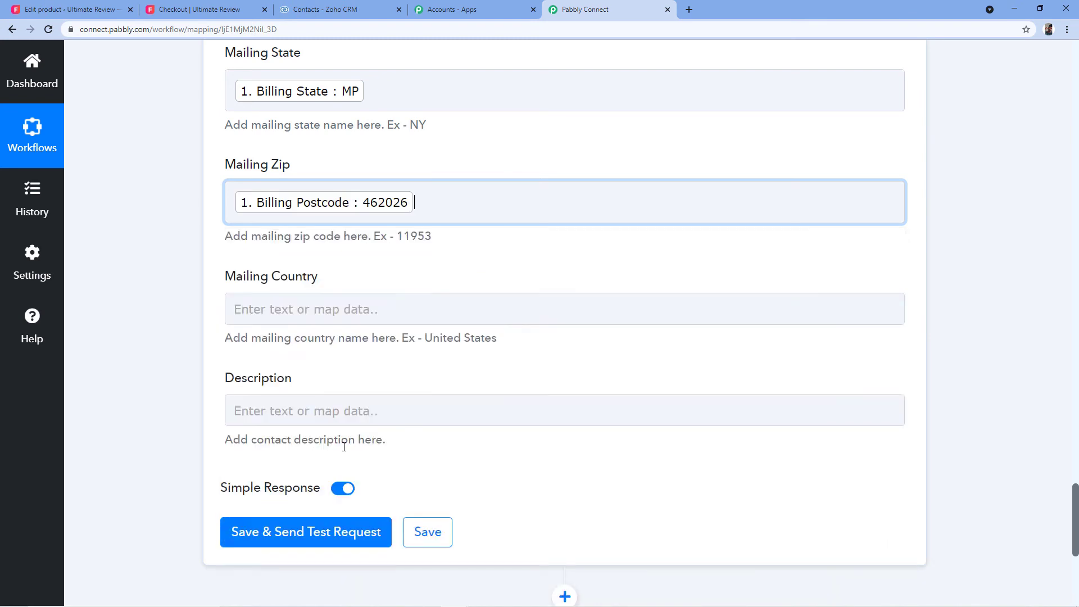
Map the contact's Mailing Country to the Billing Country from the WooCommerce order.
{"action": "left_click", "coordinate": [146, 277]}
{"action": "left_click", "coordinate": [269, 314]}
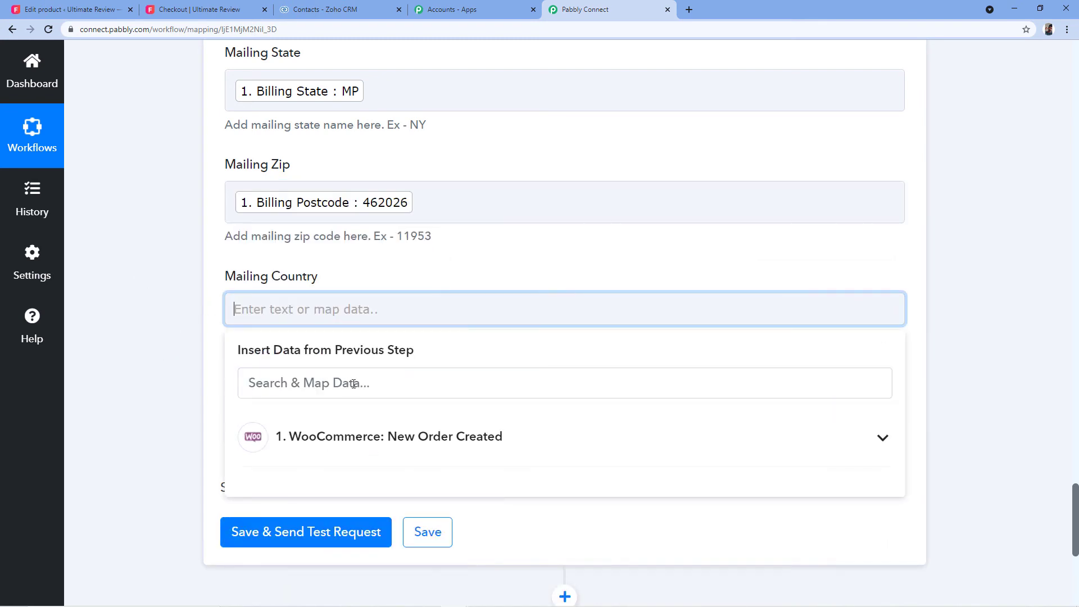
{"action": "left_click", "coordinate": [315, 442]}
{"action": "scroll", "coordinate": [313, 453], "scroll_direction": "down", "scroll_amount": 3}
{"action": "scroll", "coordinate": [329, 372], "scroll_direction": "down", "scroll_amount": 10}
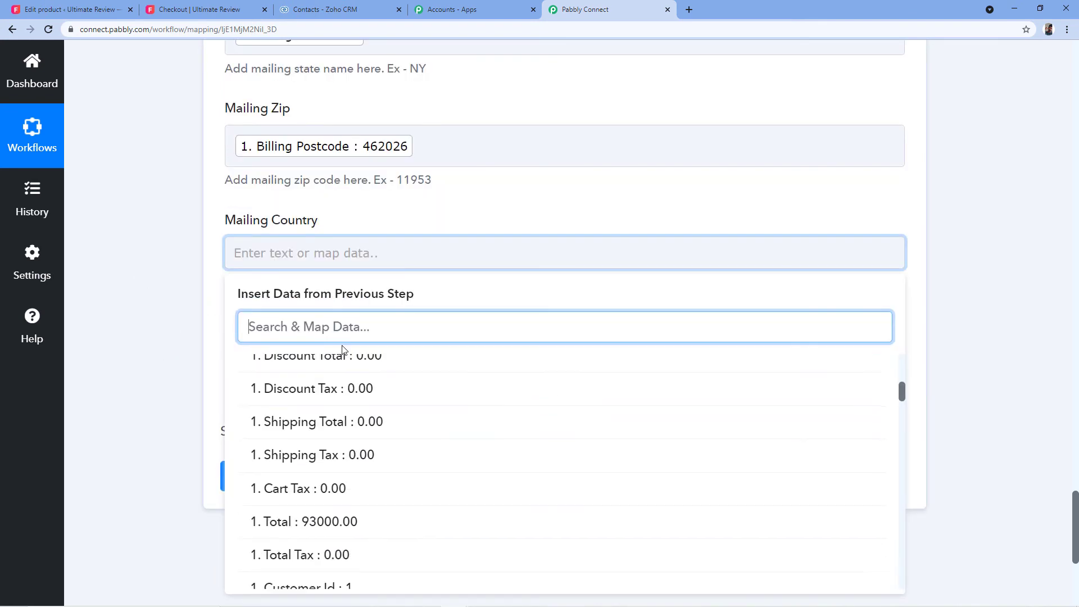
{"action": "scroll", "coordinate": [368, 320], "scroll_direction": "down", "scroll_amount": 2}
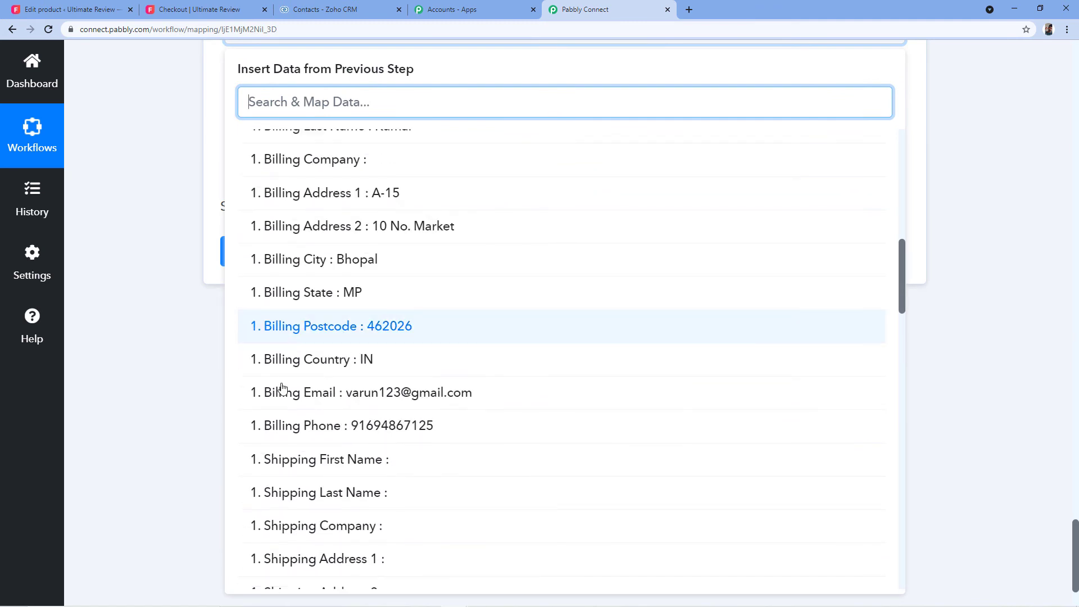
{"action": "left_click", "coordinate": [370, 373]}
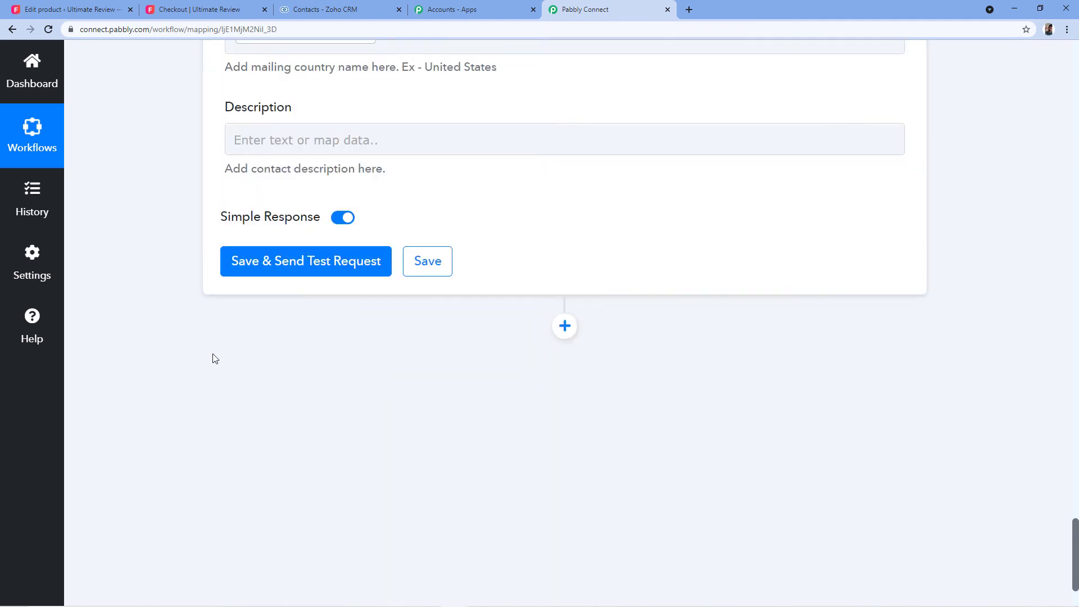
Review the mapped contact fields from Lead Source and First Name through to Mailing Country and Description.
{"action": "scroll", "coordinate": [188, 352], "scroll_direction": "up", "scroll_amount": 2}
{"action": "scroll", "coordinate": [198, 373], "scroll_direction": "up", "scroll_amount": 14}
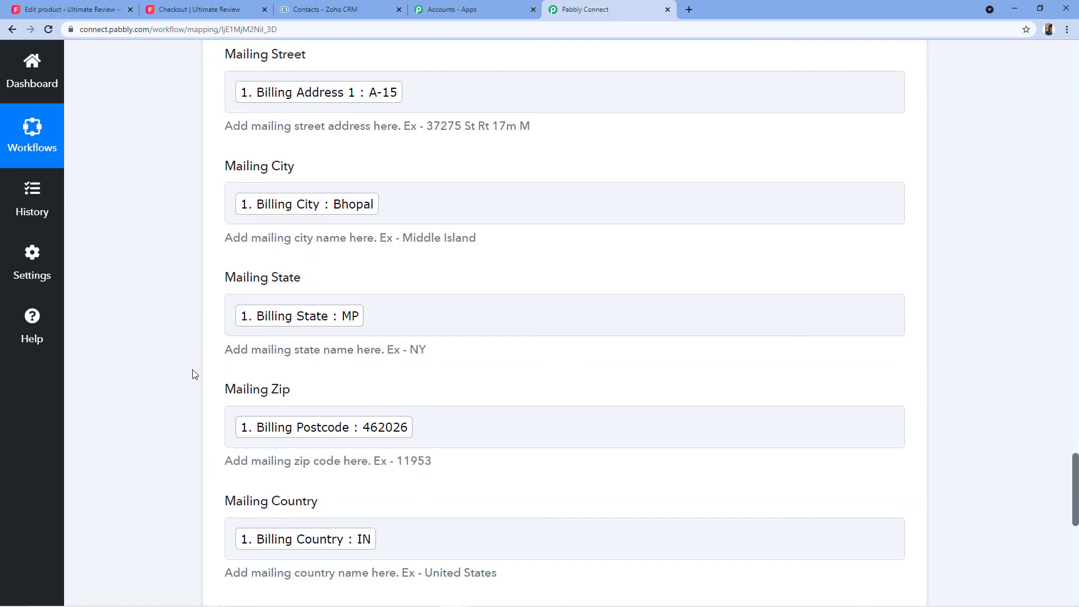
{"action": "scroll", "coordinate": [181, 392], "scroll_direction": "up", "scroll_amount": 4}
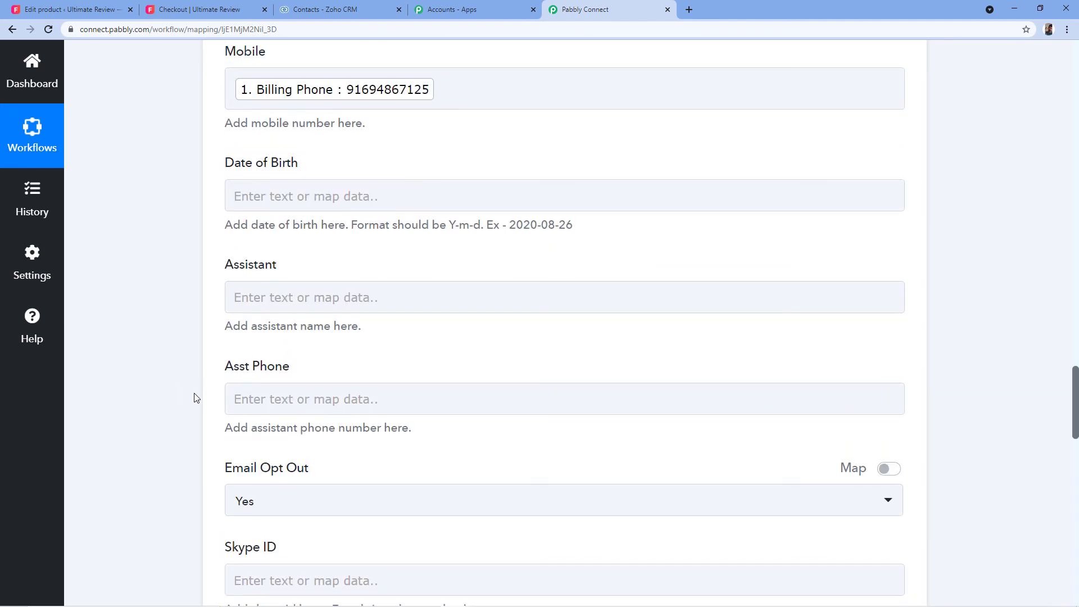
{"action": "scroll", "coordinate": [192, 400], "scroll_direction": "up", "scroll_amount": 13}
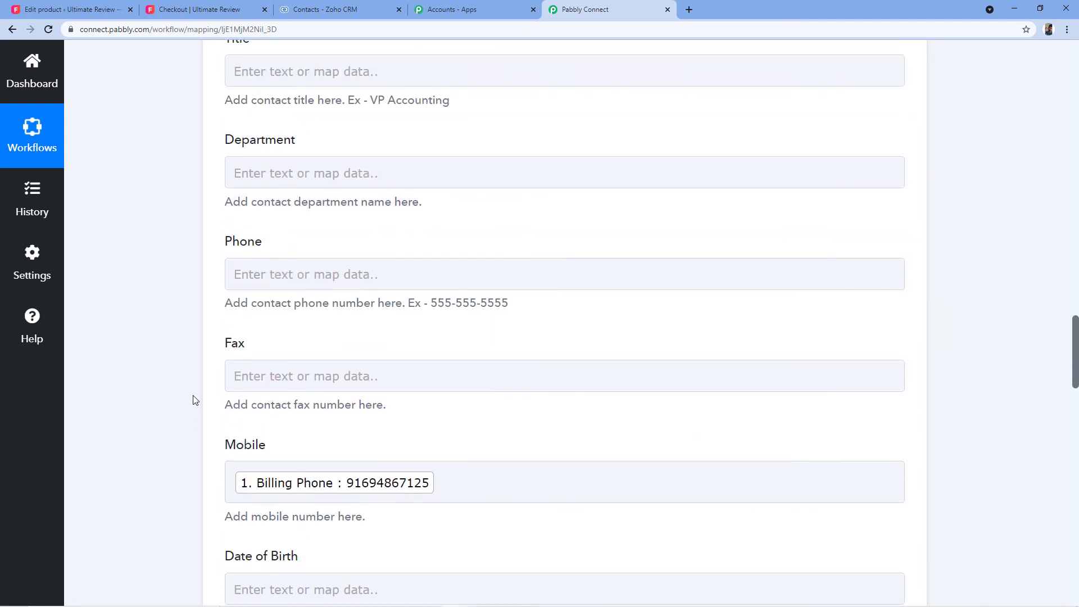
{"action": "scroll", "coordinate": [294, 148], "scroll_direction": "up", "scroll_amount": 2}
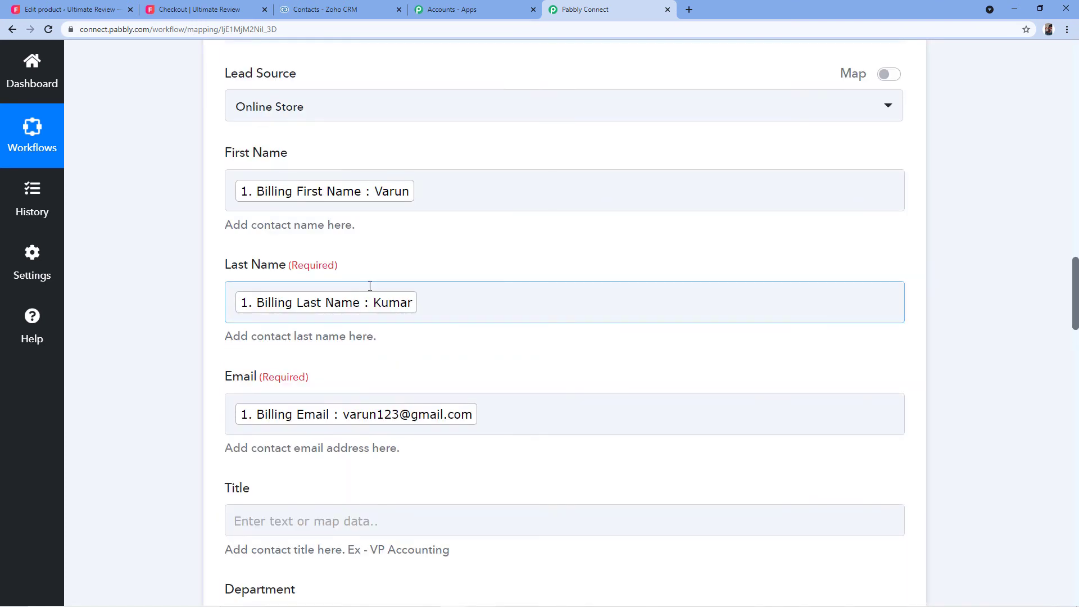
{"action": "scroll", "coordinate": [191, 330], "scroll_direction": "down", "scroll_amount": 5}
{"action": "scroll", "coordinate": [189, 330], "scroll_direction": "down", "scroll_amount": 17}
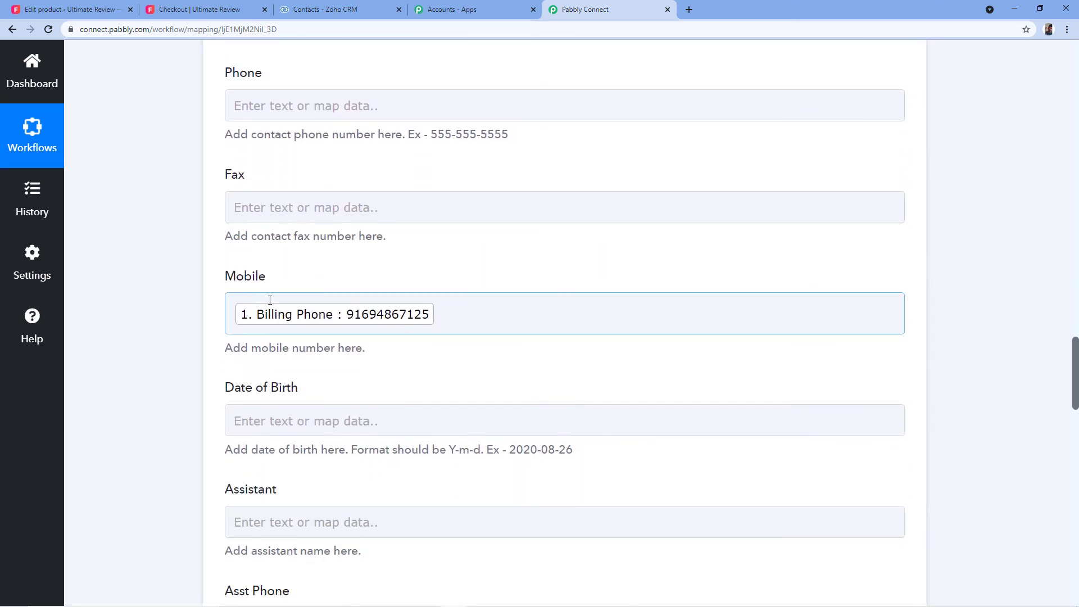
{"action": "scroll", "coordinate": [223, 305], "scroll_direction": "down", "scroll_amount": 9}
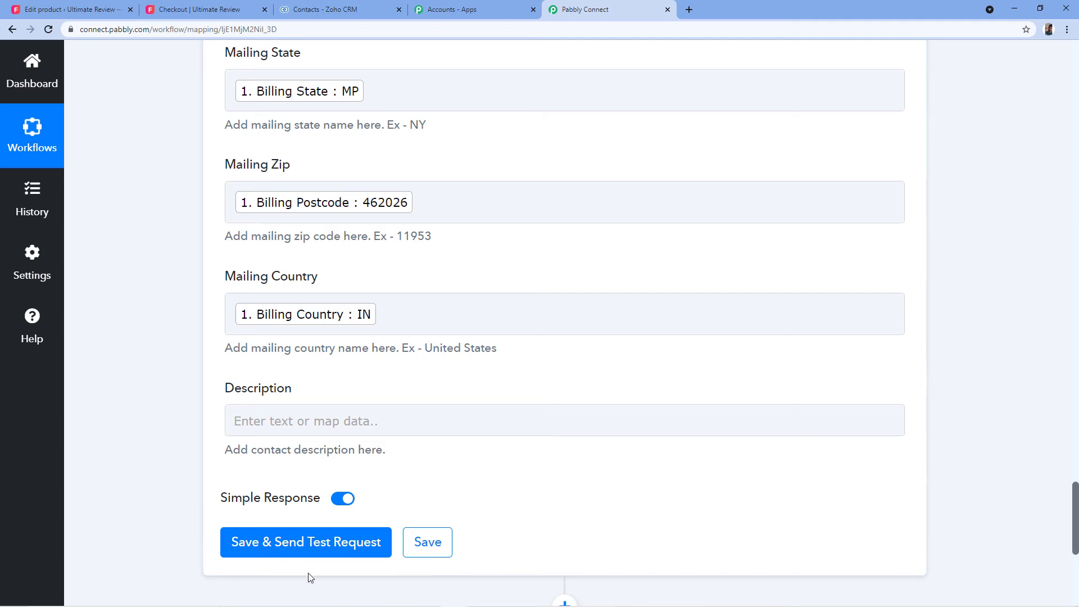
Save the Create Contact action with a test request and check the received response and the mapped fields.
{"action": "left_click", "coordinate": [303, 543]}
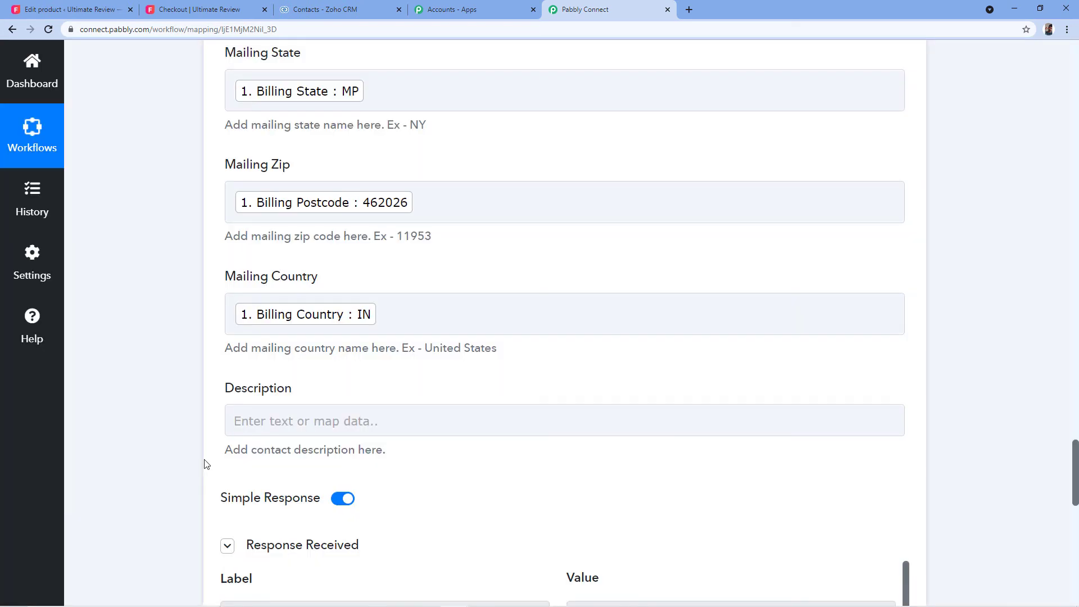
{"action": "scroll", "coordinate": [205, 465], "scroll_direction": "down", "scroll_amount": 3}
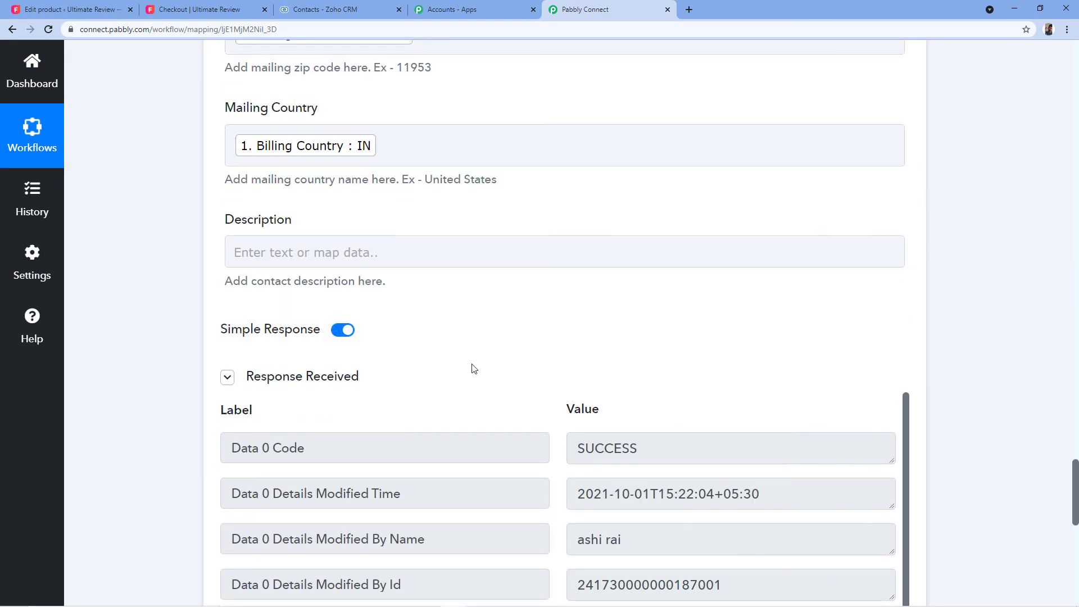
{"action": "scroll", "coordinate": [474, 368], "scroll_direction": "down", "scroll_amount": 1}
{"action": "scroll", "coordinate": [573, 313], "scroll_direction": "up", "scroll_amount": 6}
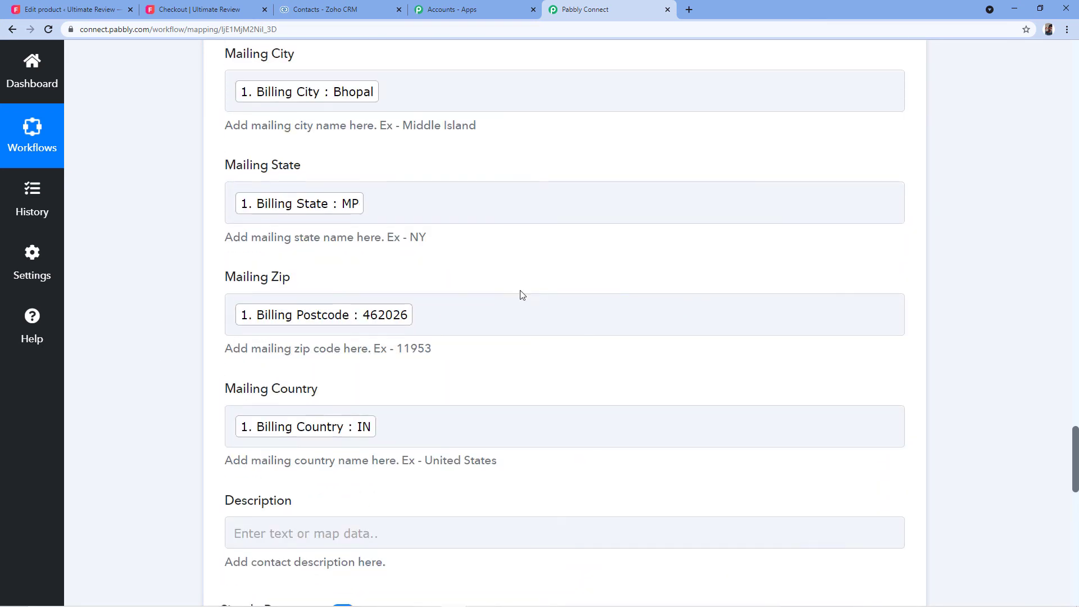
{"action": "scroll", "coordinate": [484, 262], "scroll_direction": "up", "scroll_amount": 4}
{"action": "scroll", "coordinate": [551, 258], "scroll_direction": "down", "scroll_amount": 5}
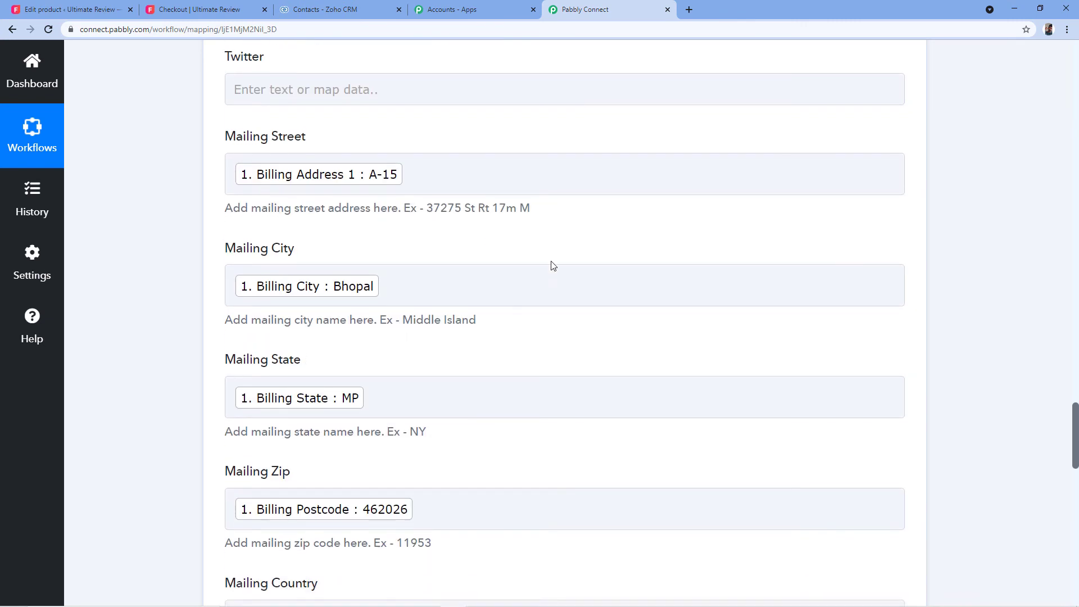
{"action": "scroll", "coordinate": [519, 339], "scroll_direction": "down", "scroll_amount": 6}
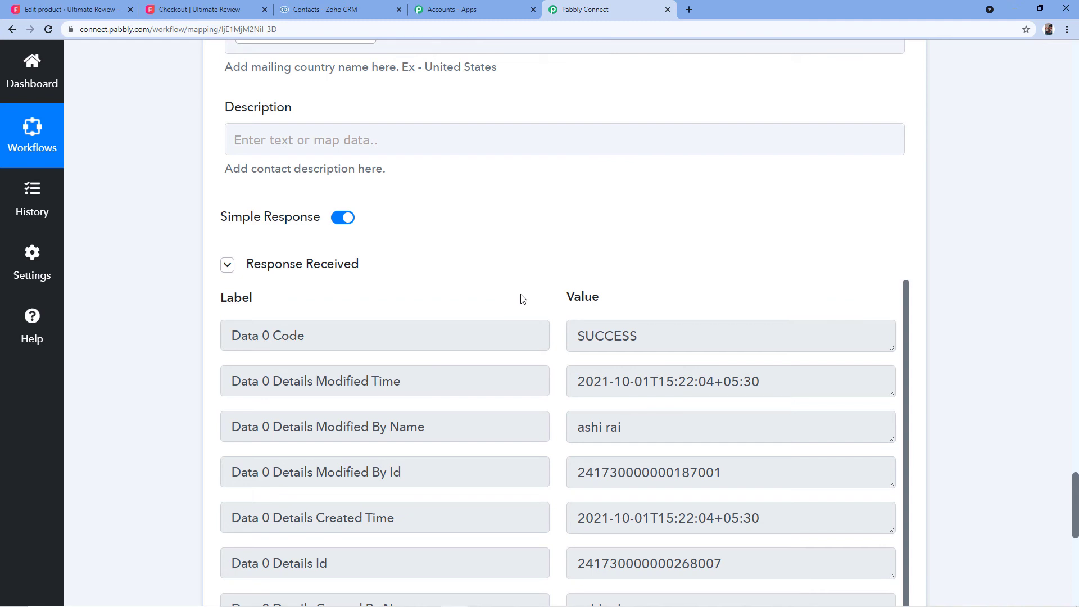
{"action": "scroll", "coordinate": [522, 298], "scroll_direction": "up", "scroll_amount": 20}
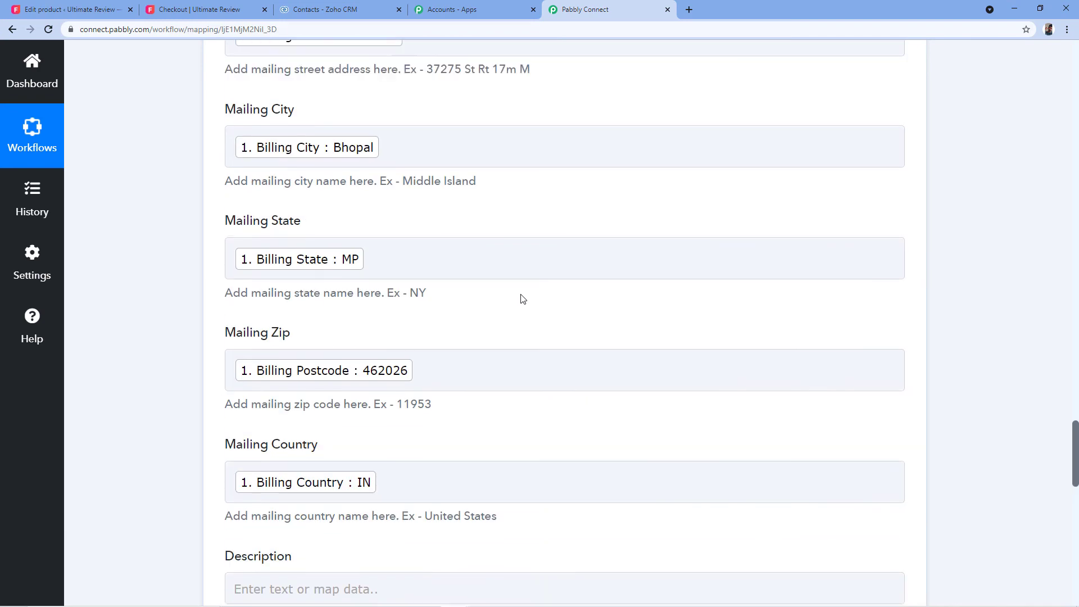
{"action": "scroll", "coordinate": [500, 310], "scroll_direction": "up", "scroll_amount": 8}
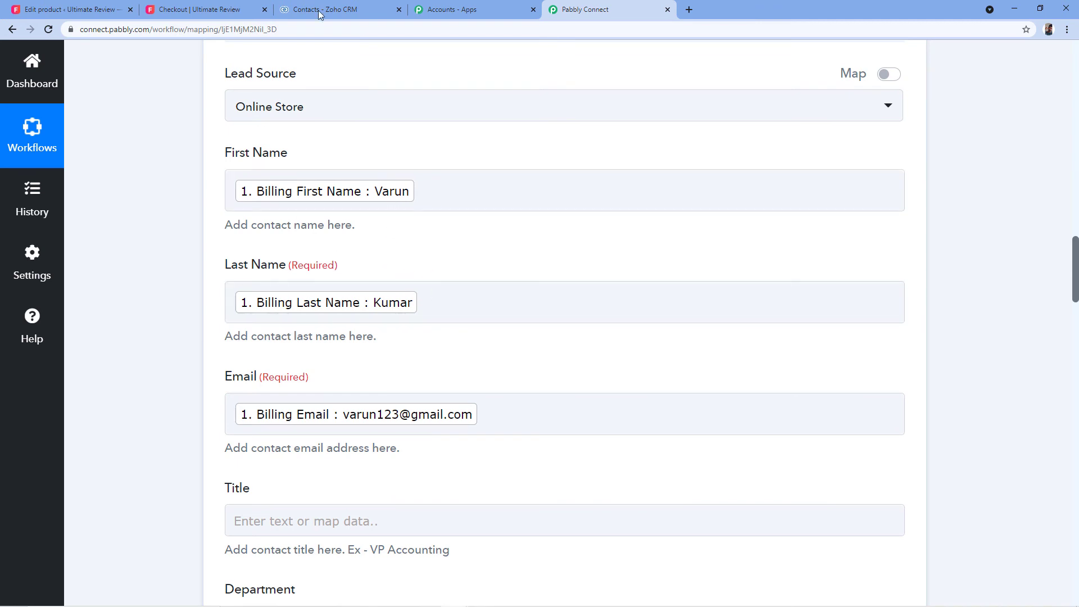
Switch to Zoho CRM, reload the contacts list and compare it with the order confirmation page.
{"action": "left_click", "coordinate": [356, 13]}
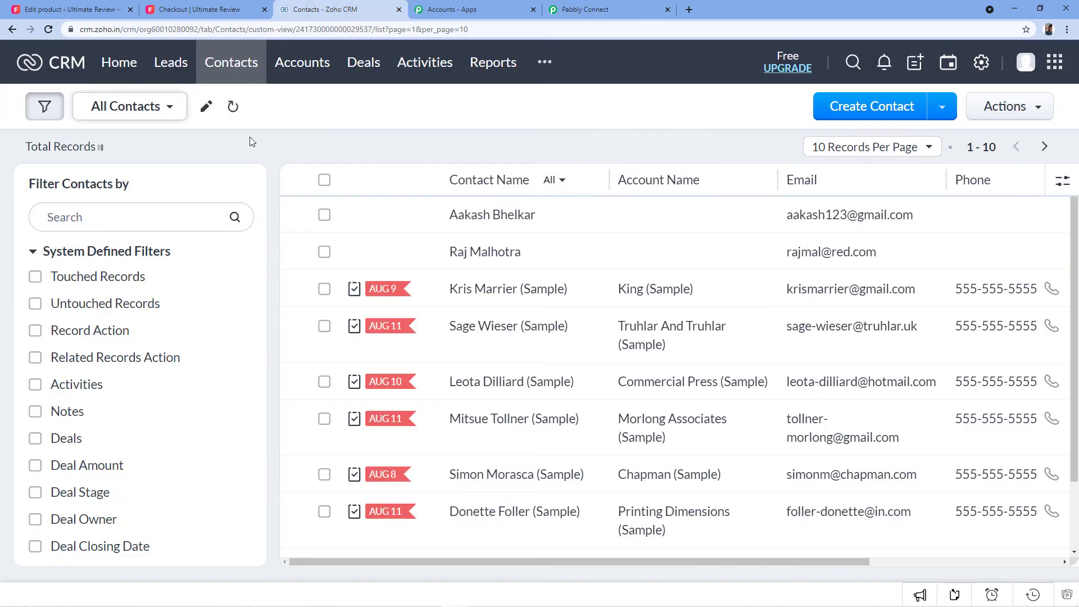
{"action": "left_click", "coordinate": [50, 29]}
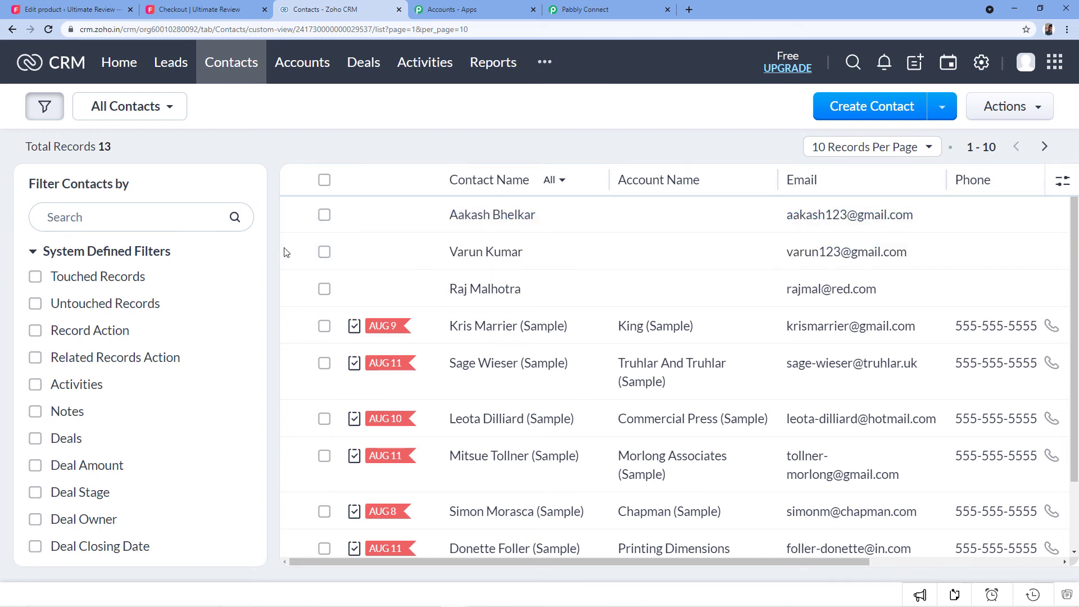
{"action": "left_click", "coordinate": [185, 10]}
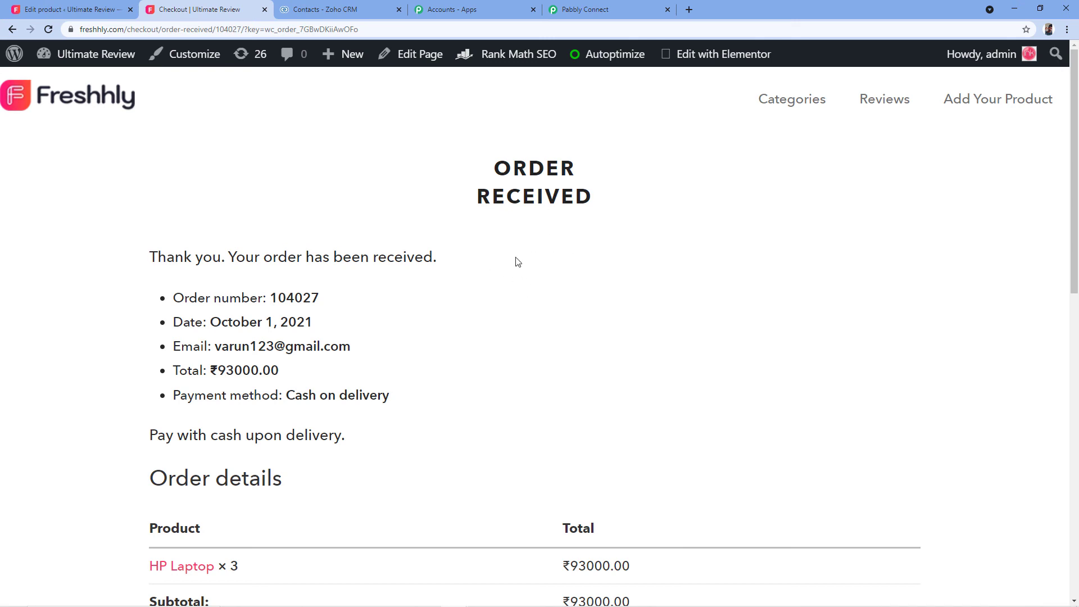
{"action": "left_click", "coordinate": [344, 8]}
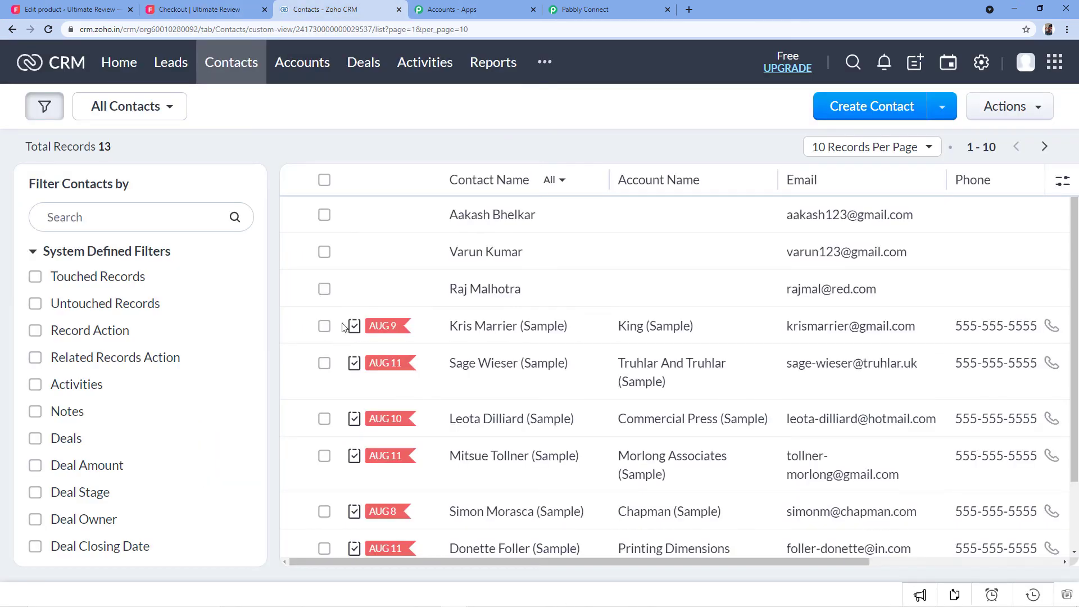
Open the order customer's contact record and check its email, mobile, lead source and mailing address.
{"action": "left_click", "coordinate": [492, 254]}
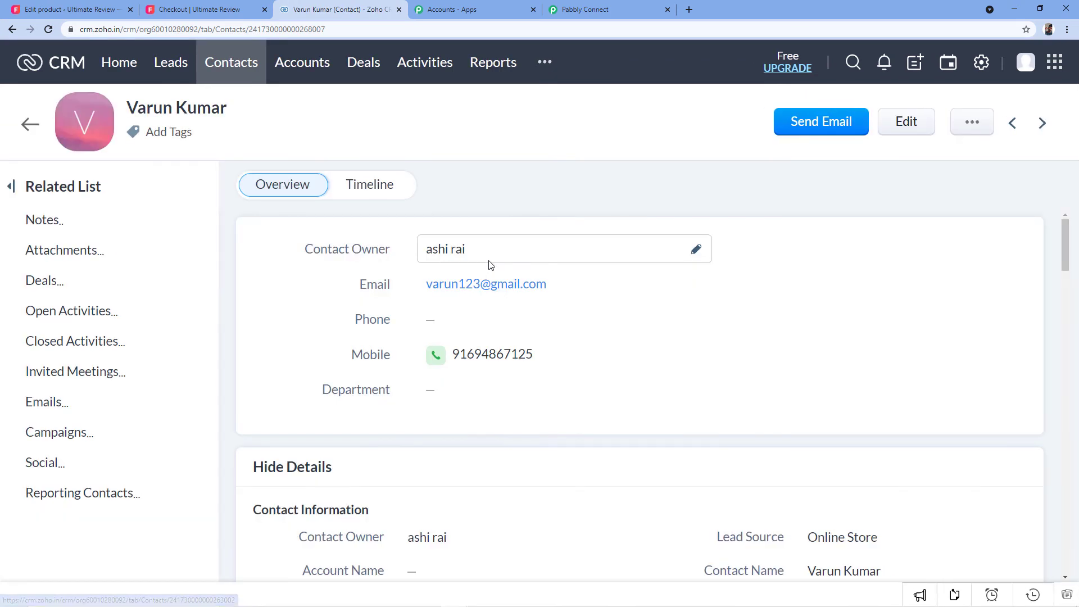
{"action": "scroll", "coordinate": [459, 305], "scroll_direction": "down", "scroll_amount": 2}
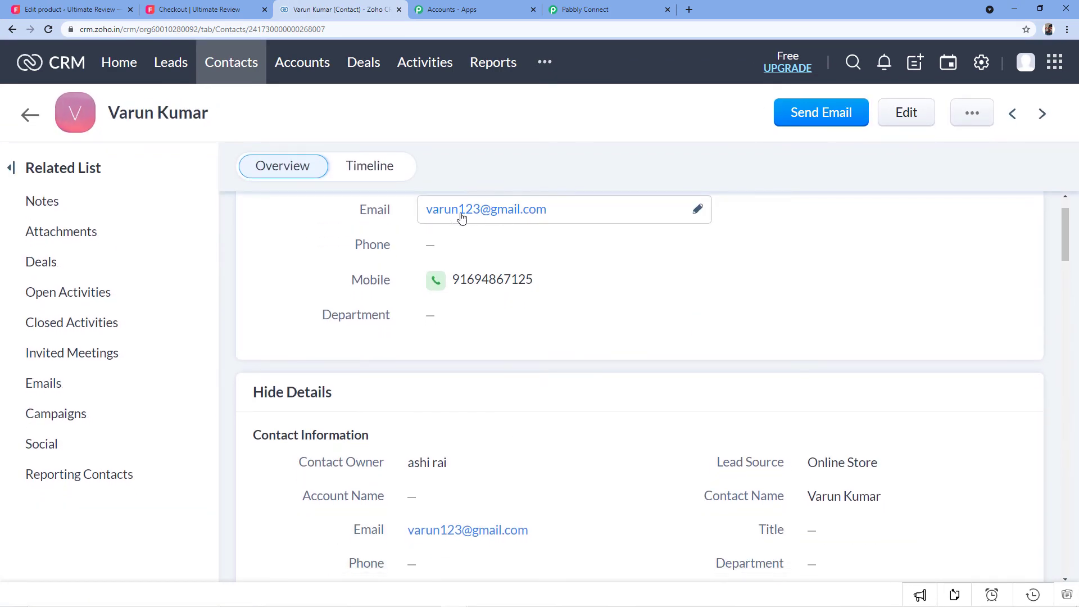
{"action": "scroll", "coordinate": [525, 255], "scroll_direction": "down", "scroll_amount": 10}
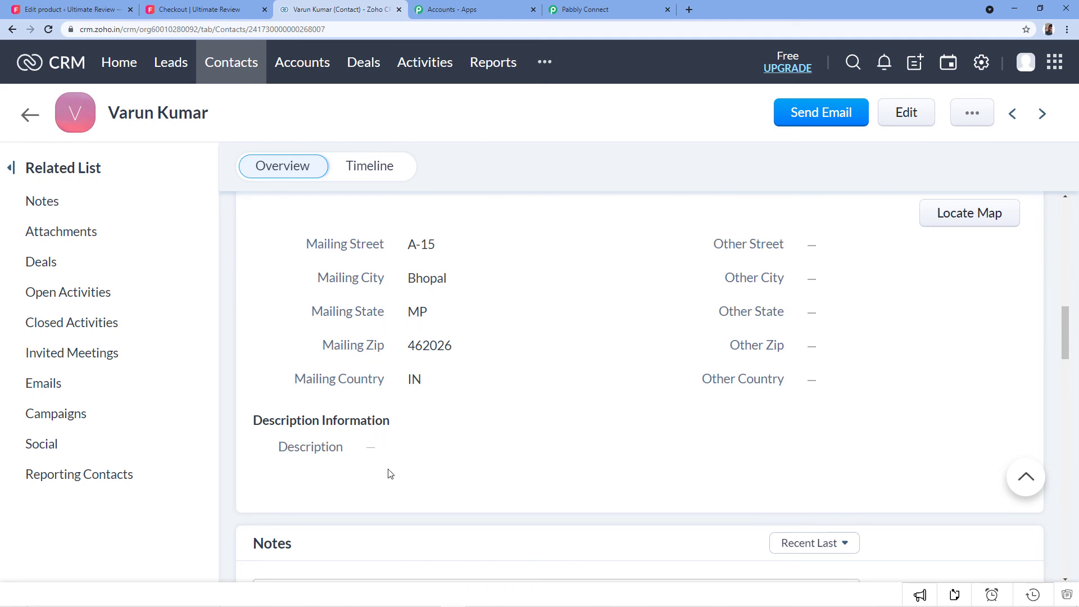
Compare the order confirmation page and Pabbly Connect's Create Contact action with the Zoho CRM contact record.
{"action": "left_click", "coordinate": [199, 9]}
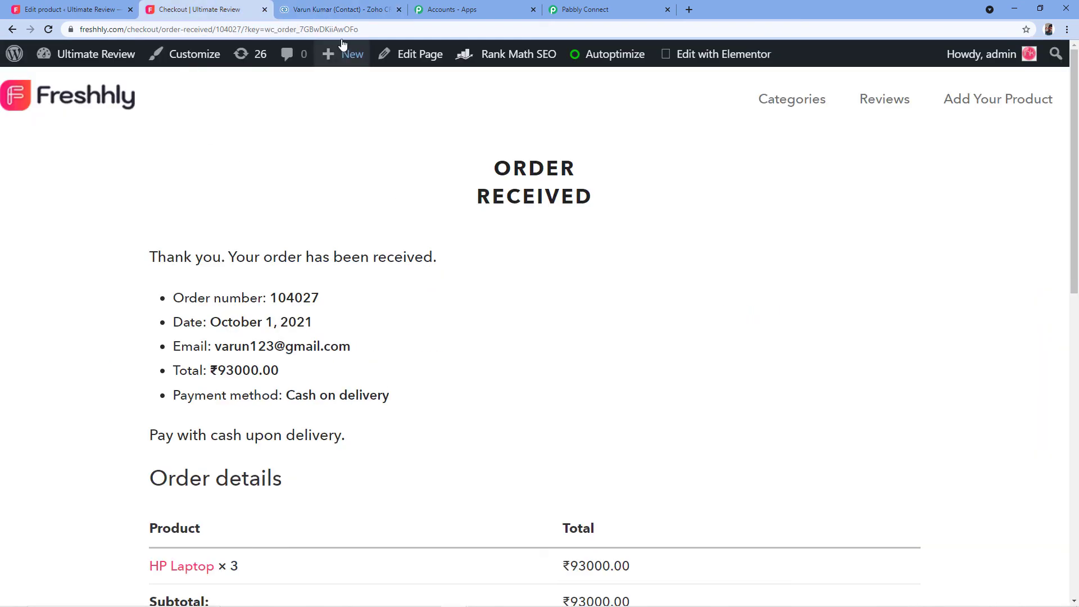
{"action": "left_click", "coordinate": [605, 15]}
{"action": "scroll", "coordinate": [387, 164], "scroll_direction": "up", "scroll_amount": 4}
{"action": "scroll", "coordinate": [214, 212], "scroll_direction": "up", "scroll_amount": 3}
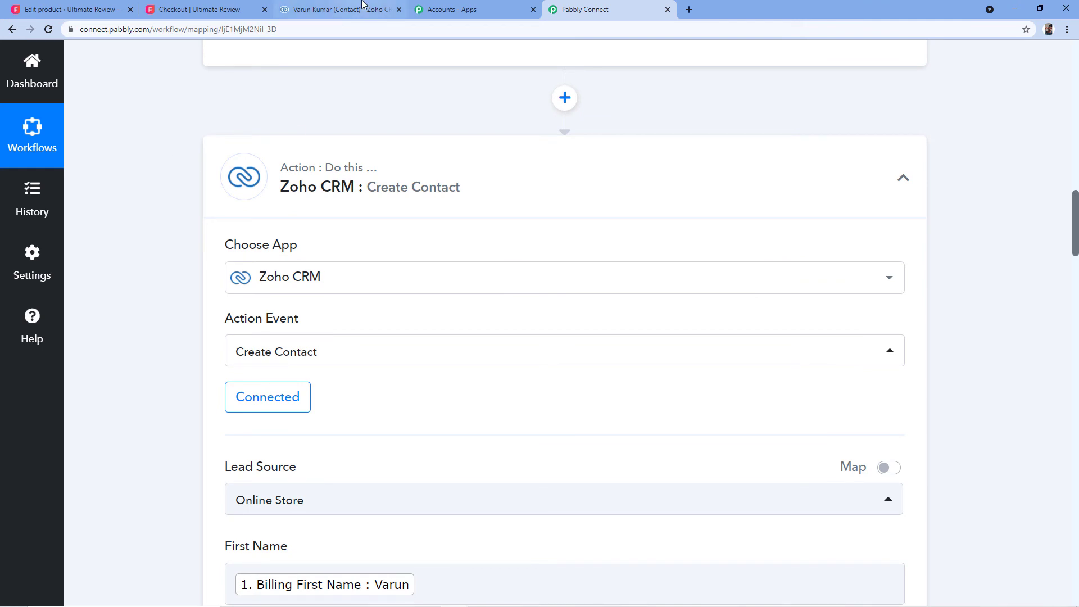
{"action": "left_click", "coordinate": [213, 10]}
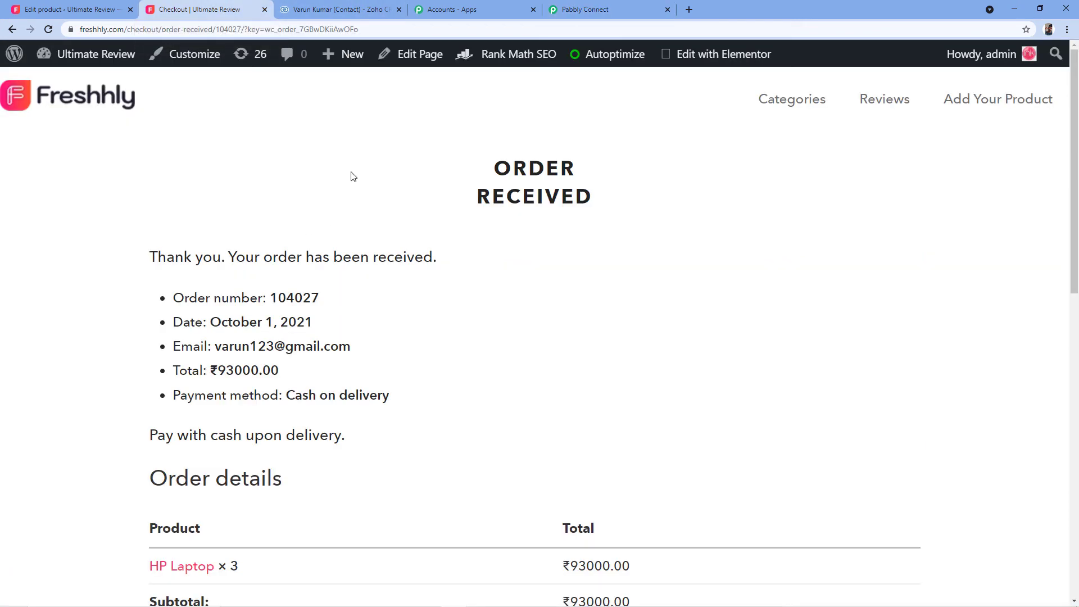
{"action": "left_click", "coordinate": [322, 7]}
{"action": "scroll", "coordinate": [253, 344], "scroll_direction": "up", "scroll_amount": 10}
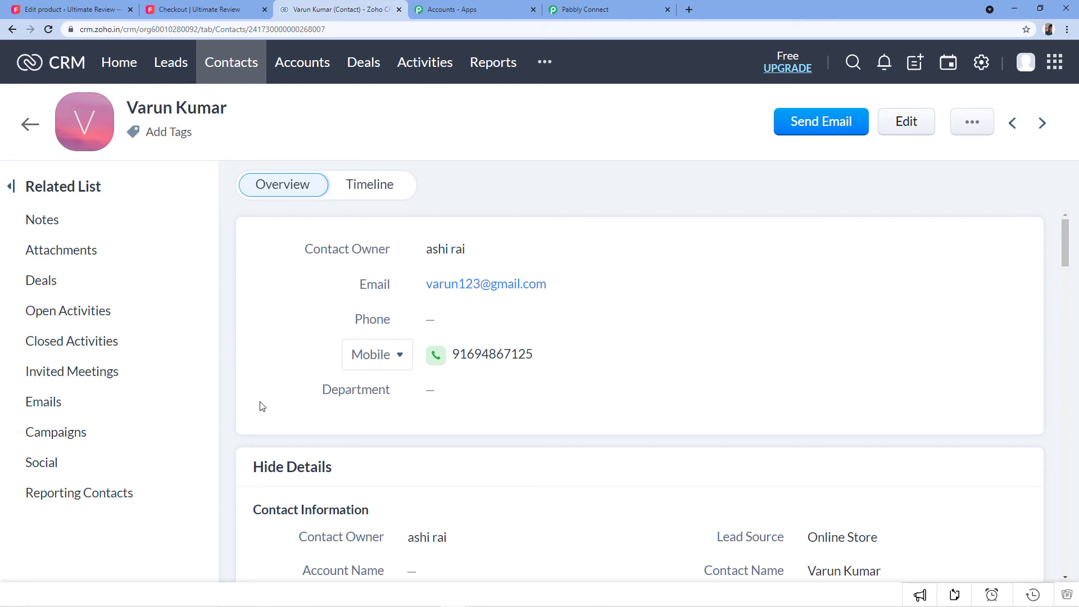
Recheck the order confirmation page, then leave the Zoho CRM contact record for the contacts list.
{"action": "left_click", "coordinate": [219, 8]}
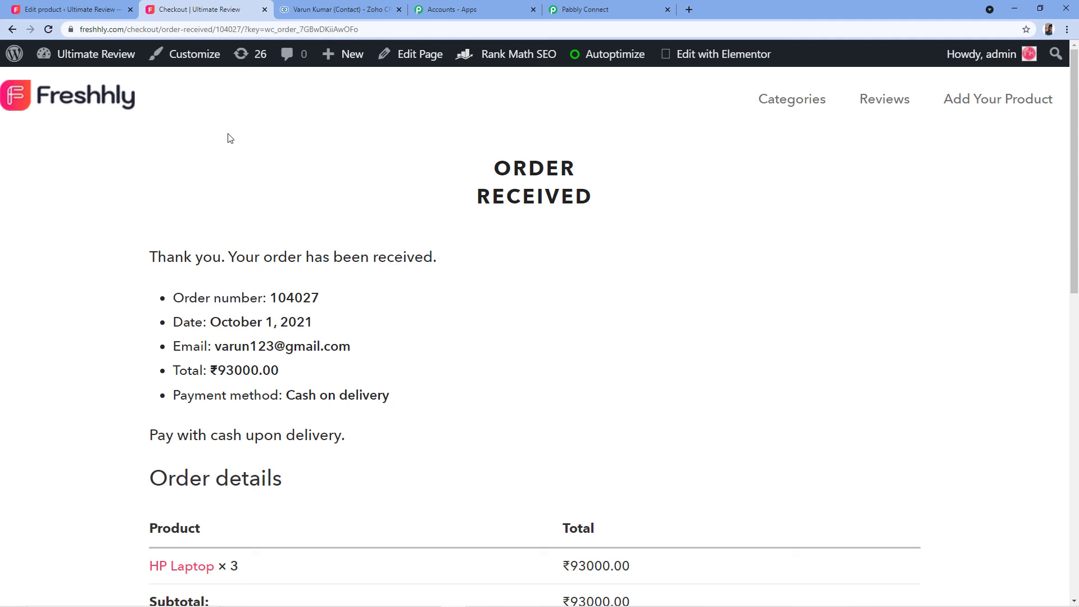
{"action": "left_click", "coordinate": [337, 9]}
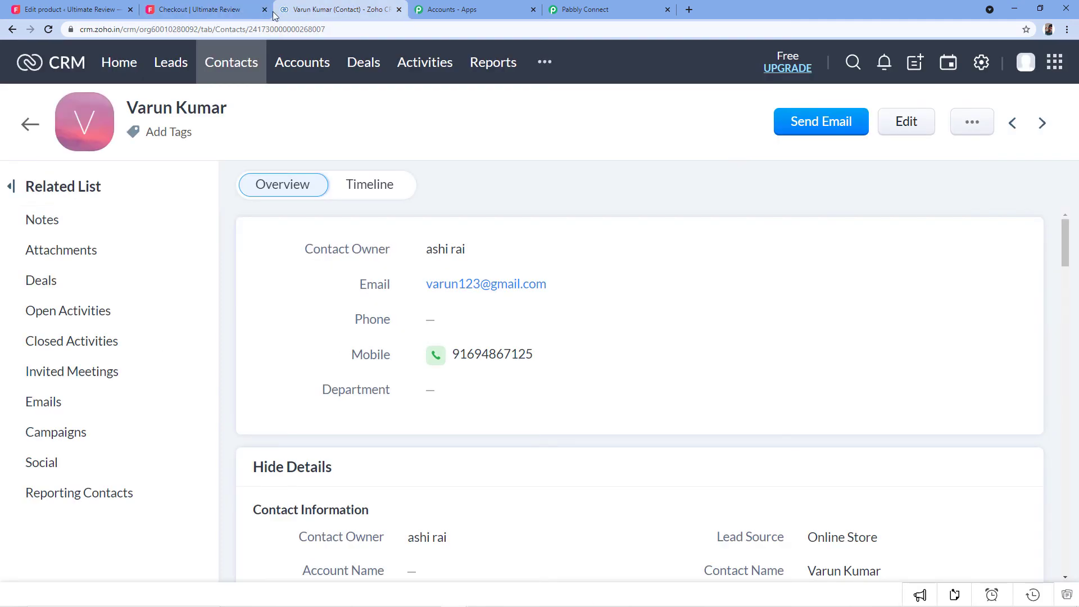
{"action": "left_click", "coordinate": [37, 126]}
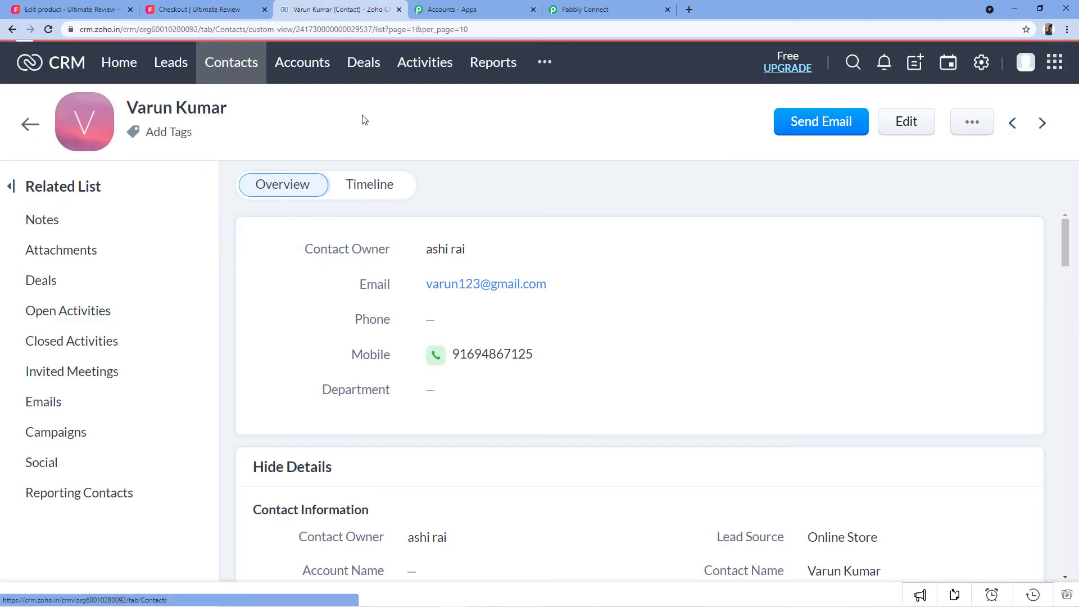
Switch to the store, return from the order confirmation to the Shop page and add one Cannon DSLR to the cart.
{"action": "left_click", "coordinate": [241, 9]}
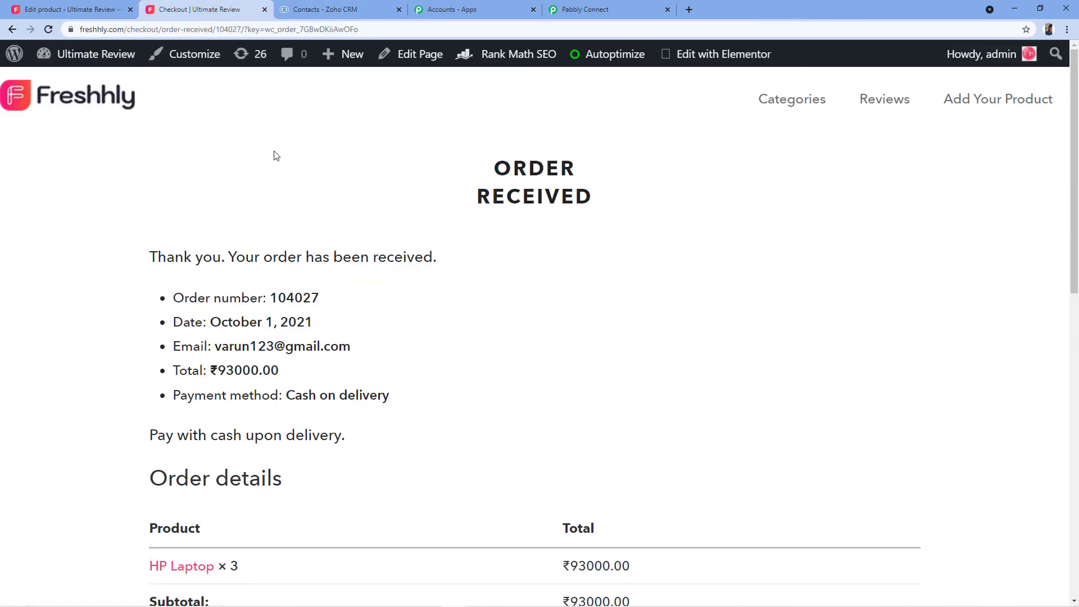
{"action": "key", "text": "alt+Left"}
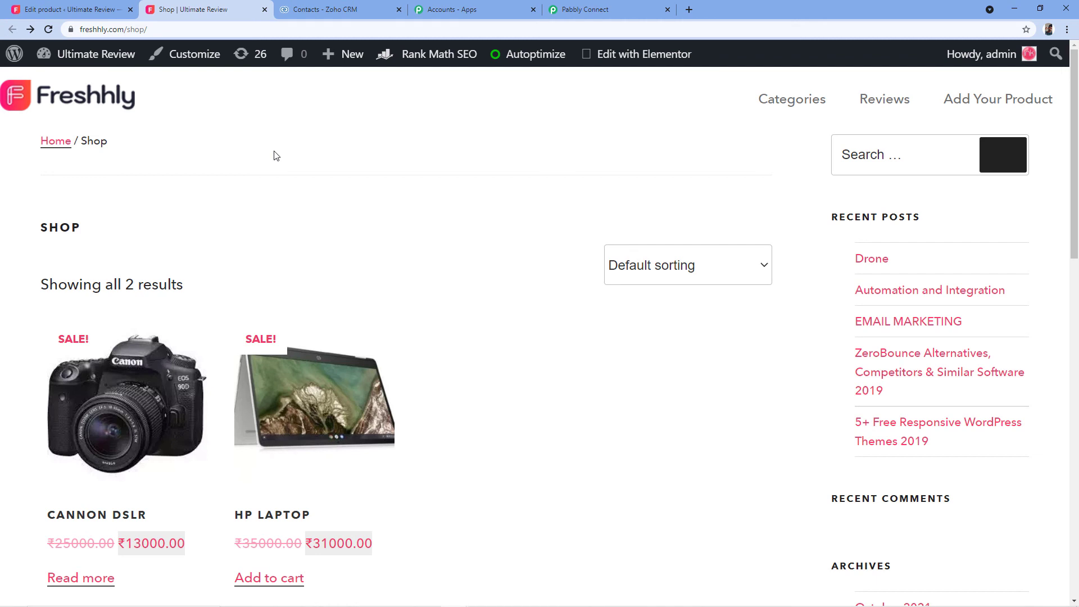
{"action": "scroll", "coordinate": [274, 154], "scroll_direction": "down", "scroll_amount": 2}
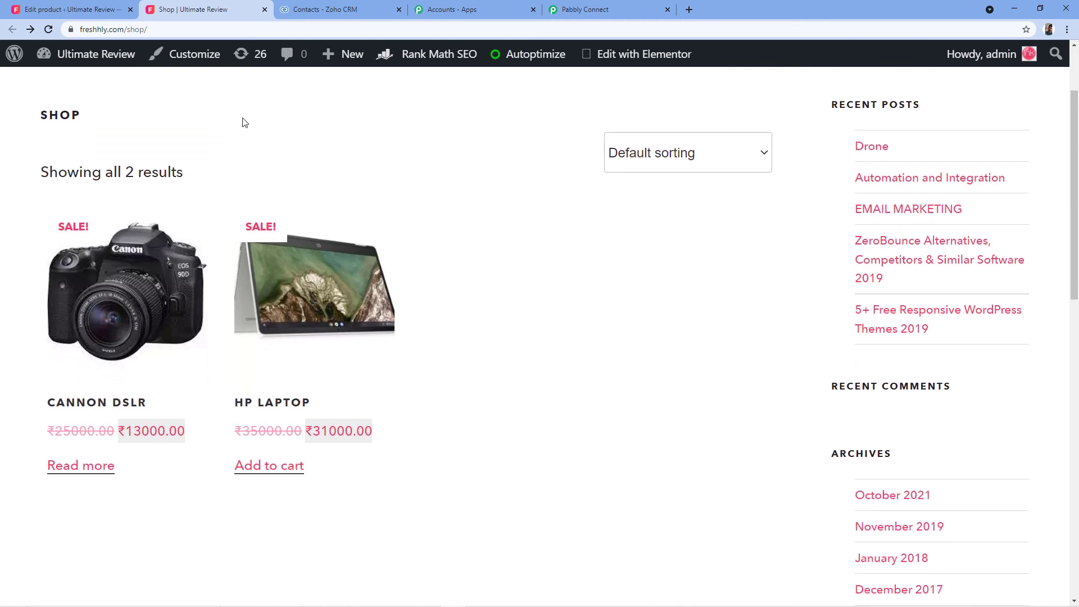
{"action": "left_click", "coordinate": [92, 408]}
{"action": "key", "text": "alt+Left"}
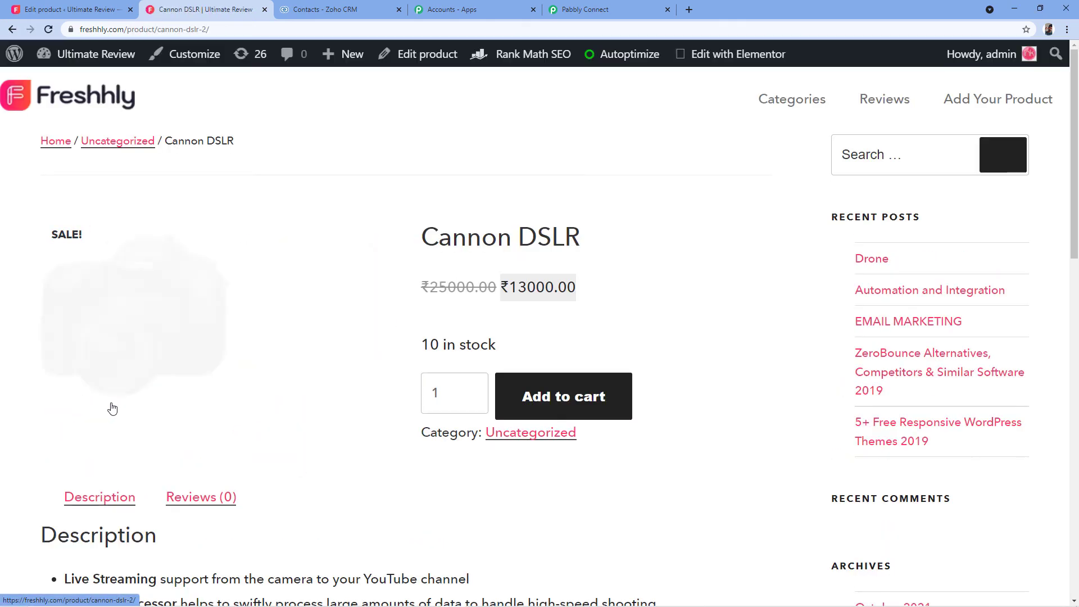
{"action": "left_click", "coordinate": [544, 397]}
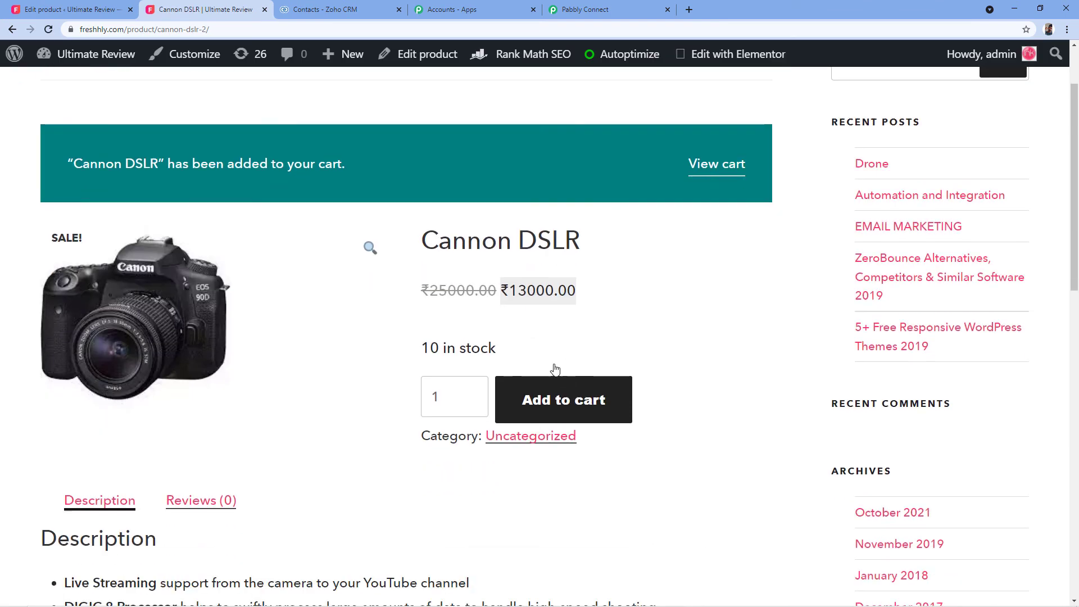
View the cart with the Cannon DSLR and proceed to checkout.
{"action": "left_click", "coordinate": [714, 146]}
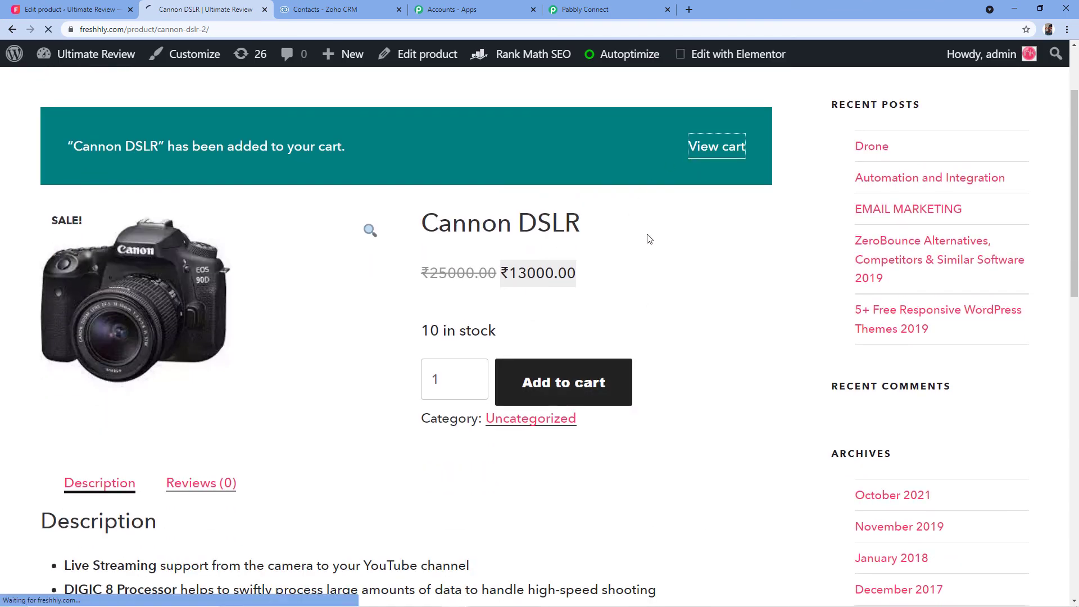
{"action": "scroll", "coordinate": [504, 437], "scroll_direction": "down", "scroll_amount": 3}
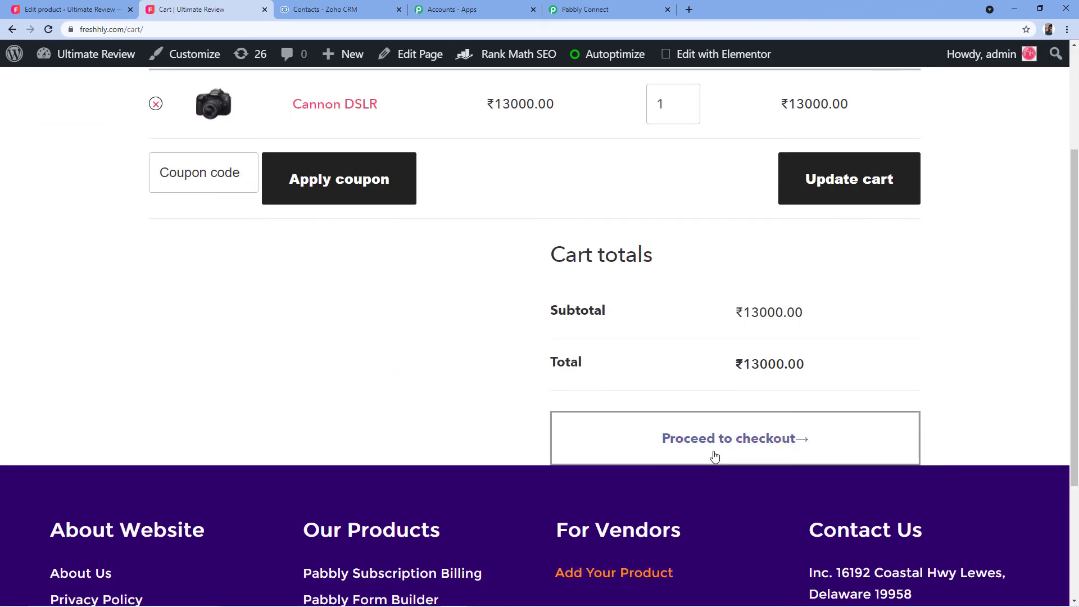
{"action": "left_click", "coordinate": [761, 441]}
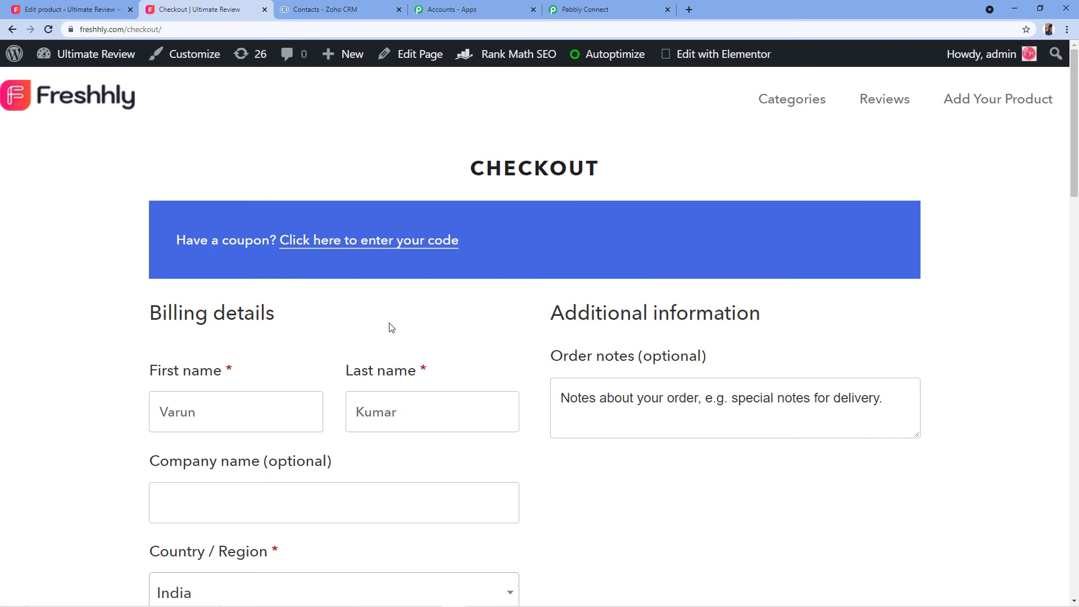
Clear the previous customer's first and last name, then autofill the billing details with a different saved customer profile.
{"action": "left_click_drag", "start_coordinate": [236, 416], "coordinate": [3, 431]}
{"action": "key", "text": "BackSpace"}
{"action": "key", "text": "Tab"}
{"action": "key", "text": "BackSpace"}
{"action": "left_click", "coordinate": [169, 417]}
{"action": "scroll", "coordinate": [93, 343], "scroll_direction": "down", "scroll_amount": 1}
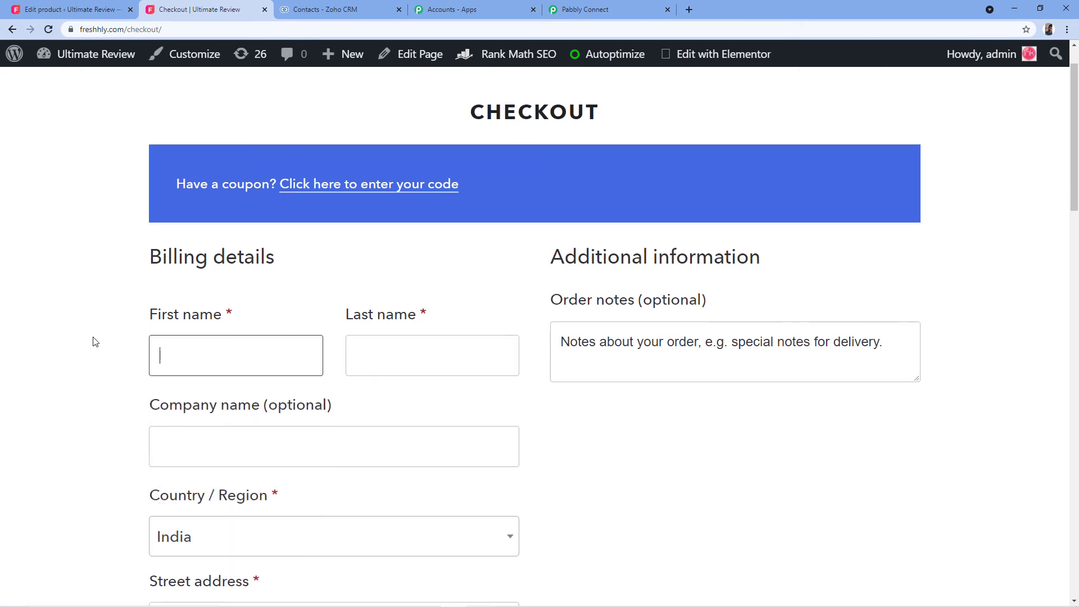
{"action": "type", "text": "Shu"}
{"action": "key", "text": "Down"}
{"action": "key", "text": "Return"}
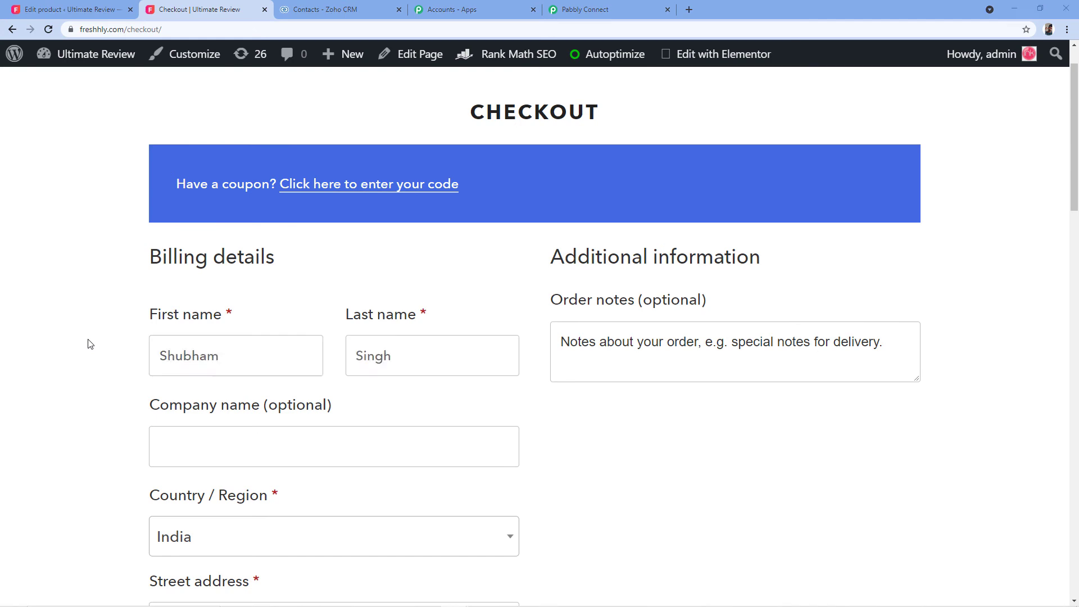
Review the billing details and order summary, then place the Cannon DSLR order with cash on delivery.
{"action": "scroll", "coordinate": [90, 343], "scroll_direction": "down", "scroll_amount": 2}
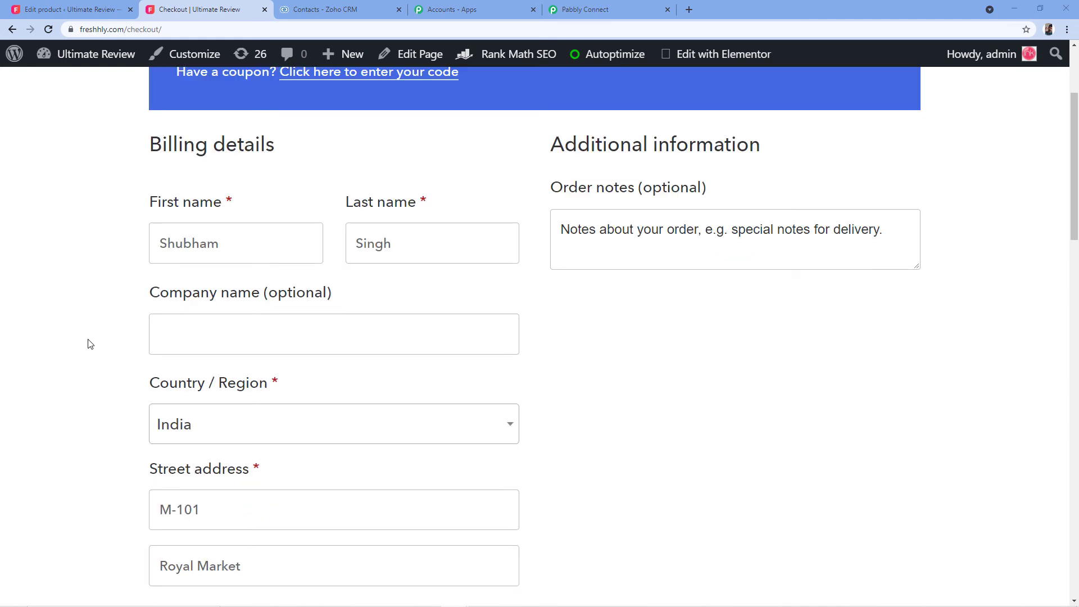
{"action": "scroll", "coordinate": [79, 337], "scroll_direction": "down", "scroll_amount": 1}
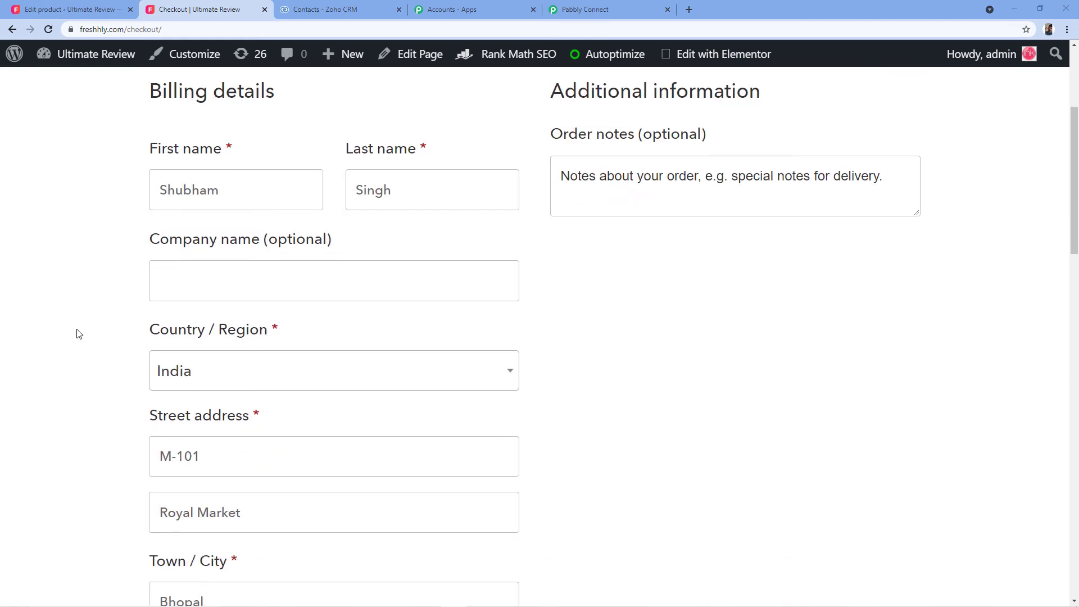
{"action": "scroll", "coordinate": [298, 200], "scroll_direction": "down", "scroll_amount": 4}
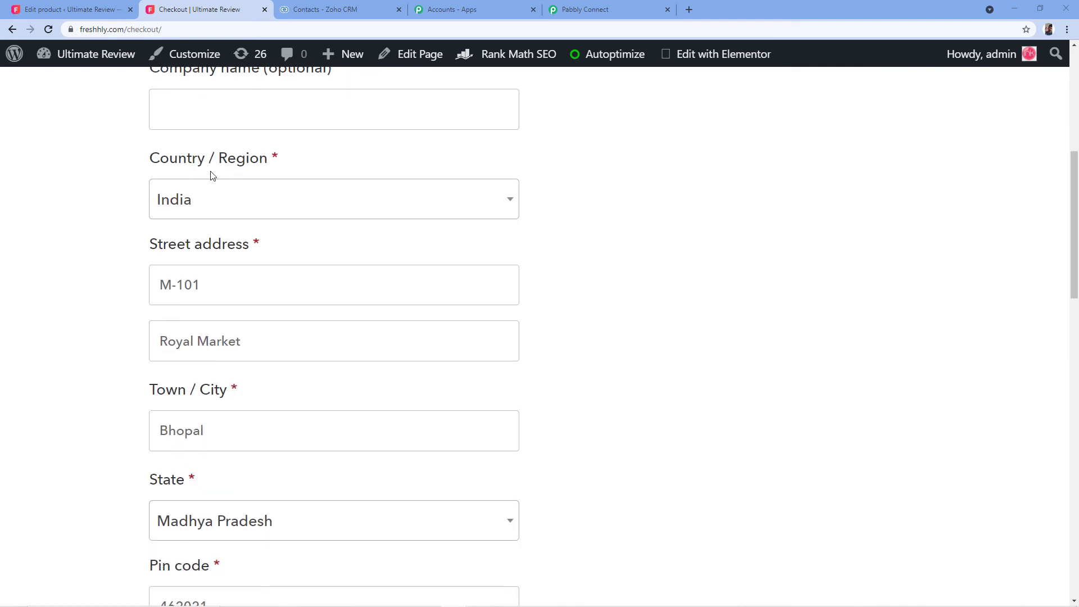
{"action": "scroll", "coordinate": [145, 228], "scroll_direction": "down", "scroll_amount": 7}
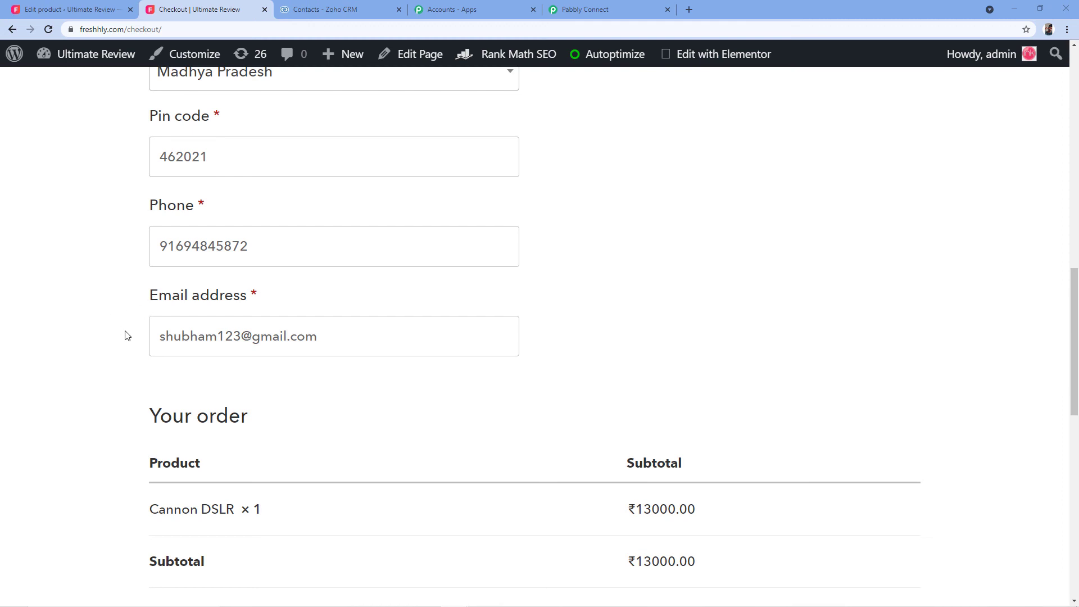
{"action": "scroll", "coordinate": [706, 245], "scroll_direction": "down", "scroll_amount": 4}
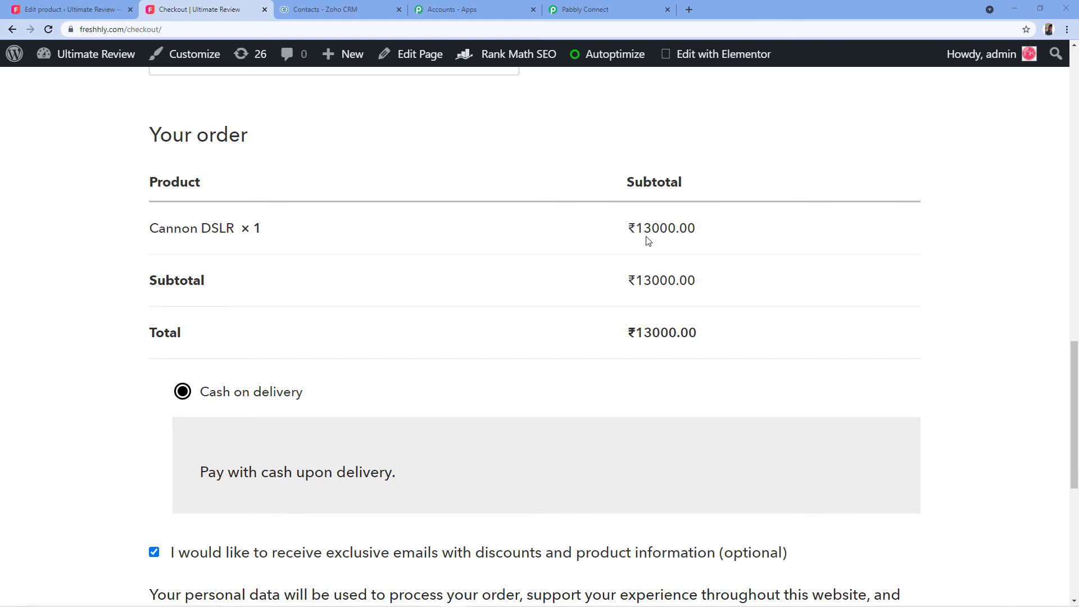
{"action": "scroll", "coordinate": [944, 201], "scroll_direction": "down", "scroll_amount": 5}
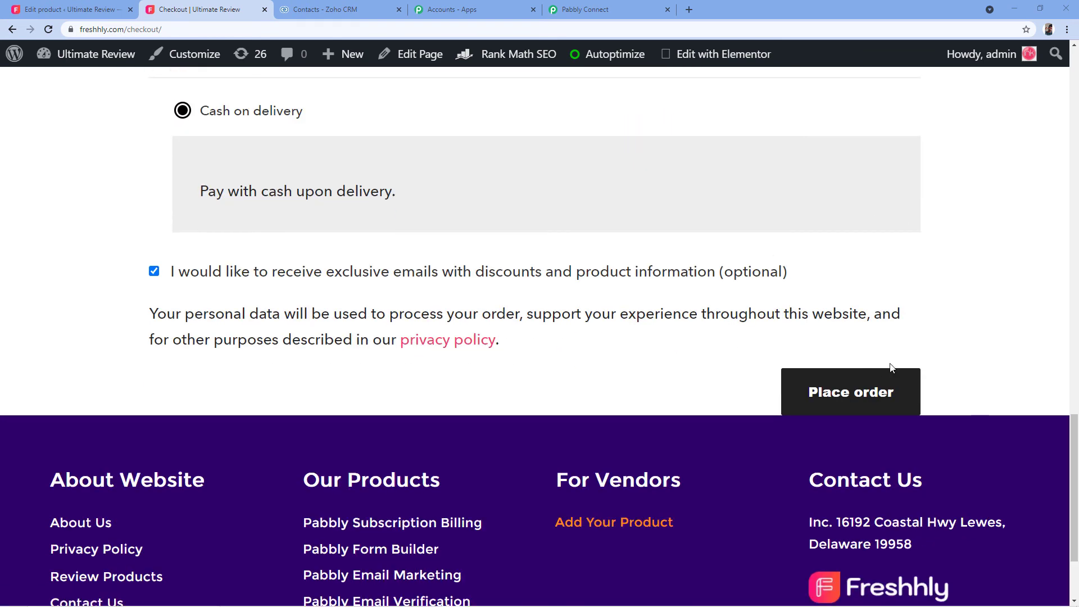
{"action": "left_click", "coordinate": [885, 384]}
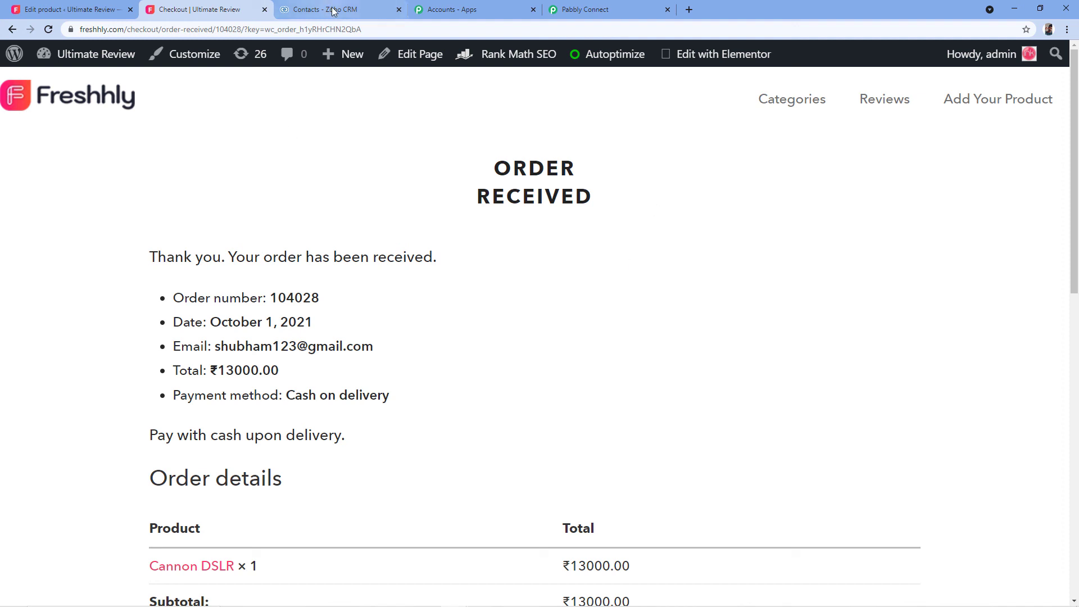
Switch to Zoho CRM, reload the contacts list and compare it with the new order's confirmation page.
{"action": "left_click", "coordinate": [287, 13]}
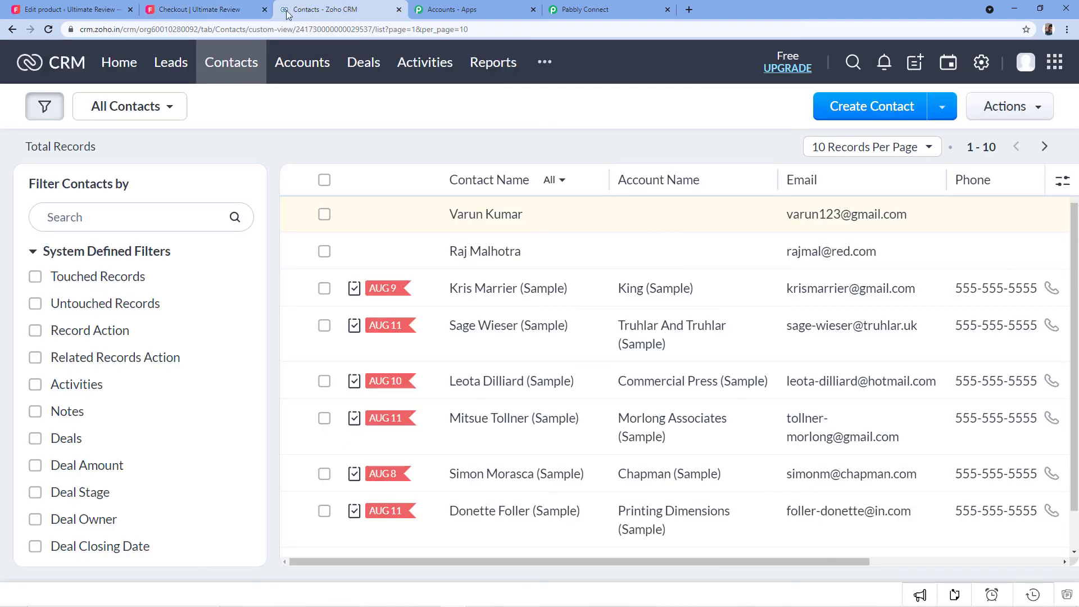
{"action": "left_click", "coordinate": [47, 32]}
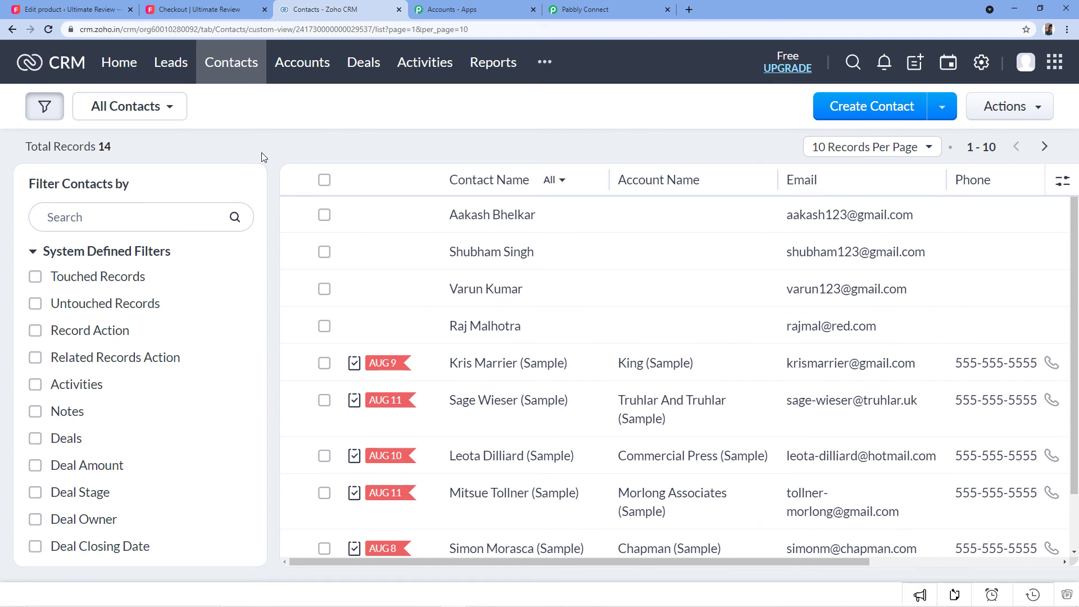
{"action": "key", "text": "ctrl+shift+Tab"}
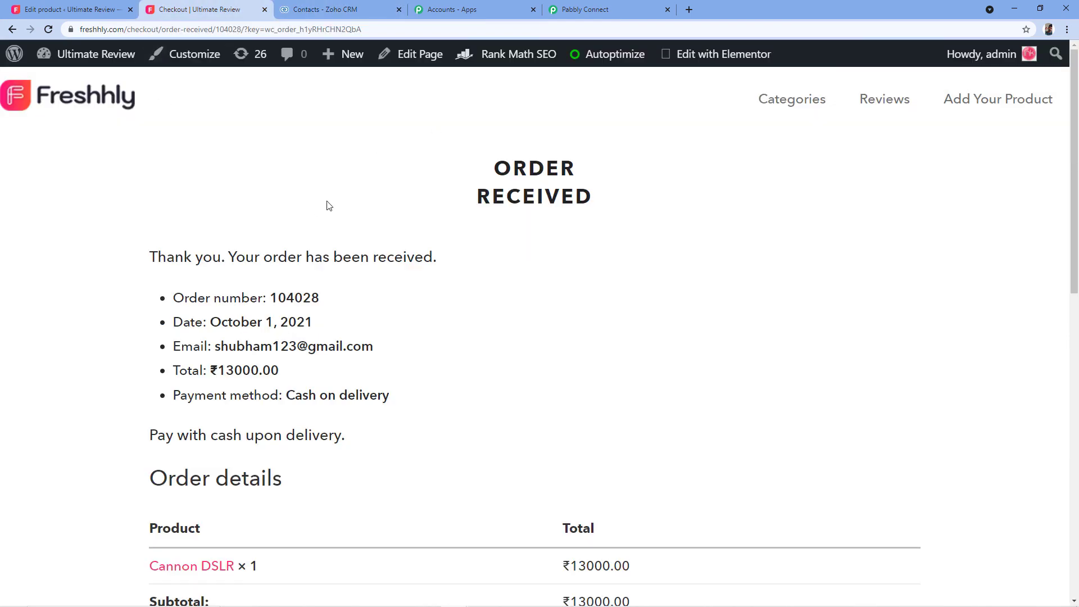
{"action": "left_click", "coordinate": [349, 9]}
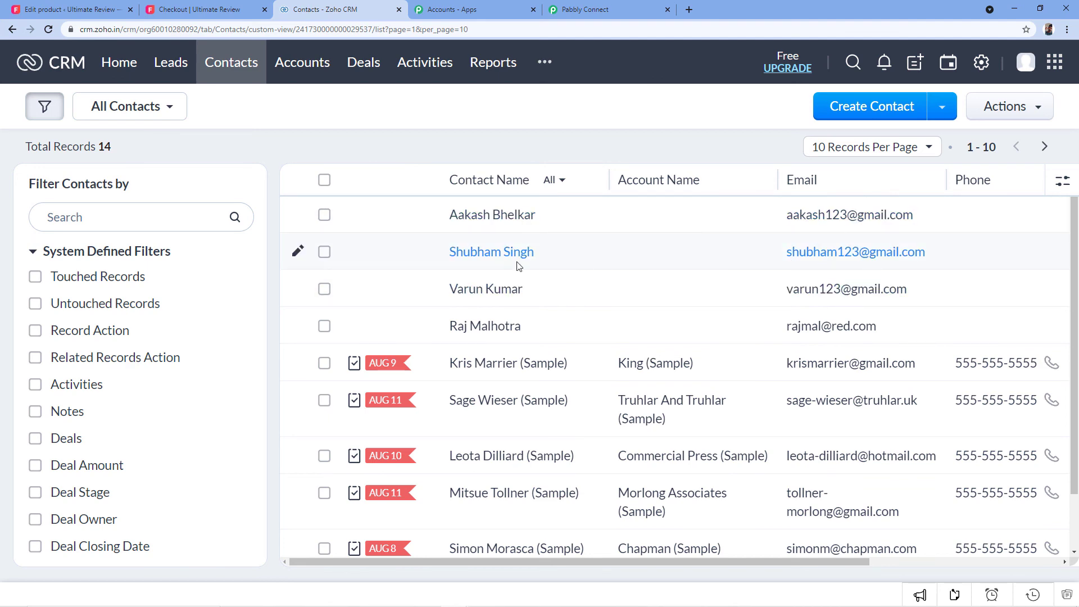
Open the new order customer's contact record and check the contact information and mailing address.
{"action": "left_click", "coordinate": [495, 256]}
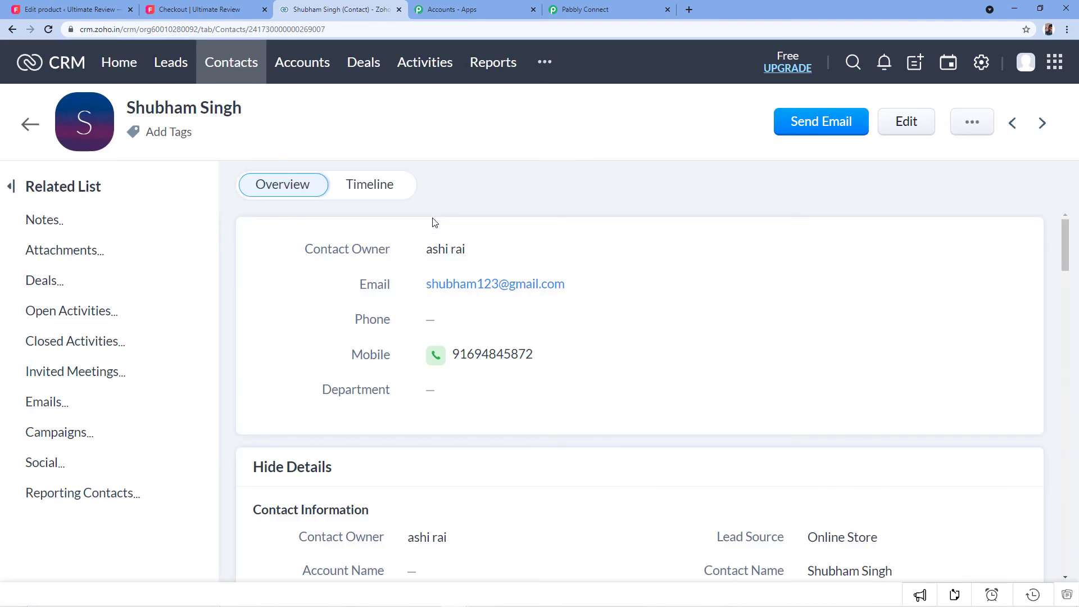
{"action": "scroll", "coordinate": [523, 337], "scroll_direction": "down", "scroll_amount": 1}
{"action": "scroll", "coordinate": [506, 291], "scroll_direction": "down", "scroll_amount": 10}
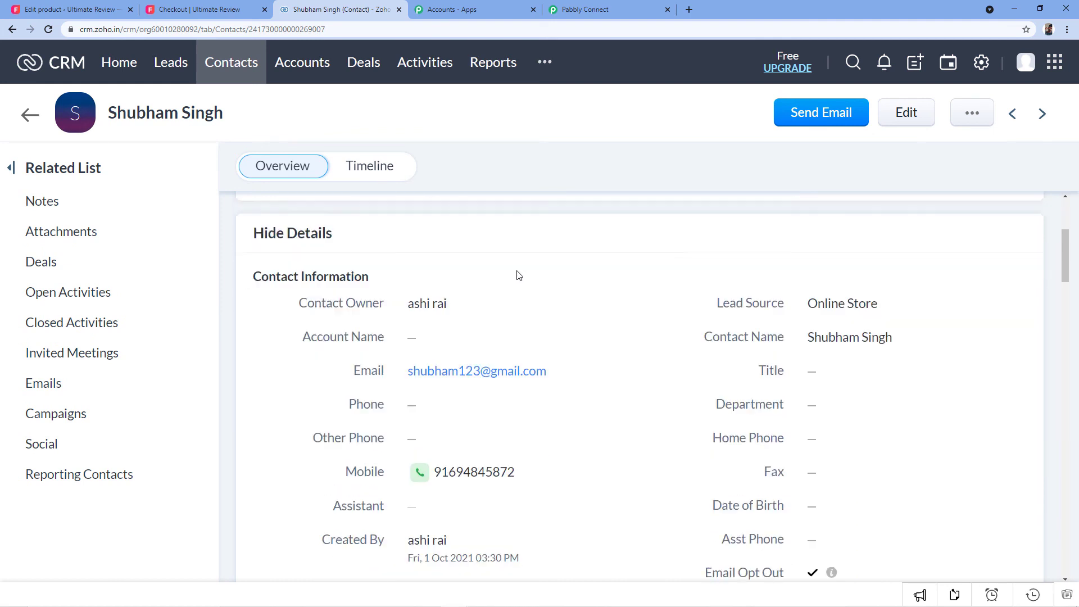
{"action": "scroll", "coordinate": [506, 291], "scroll_direction": "down", "scroll_amount": 2}
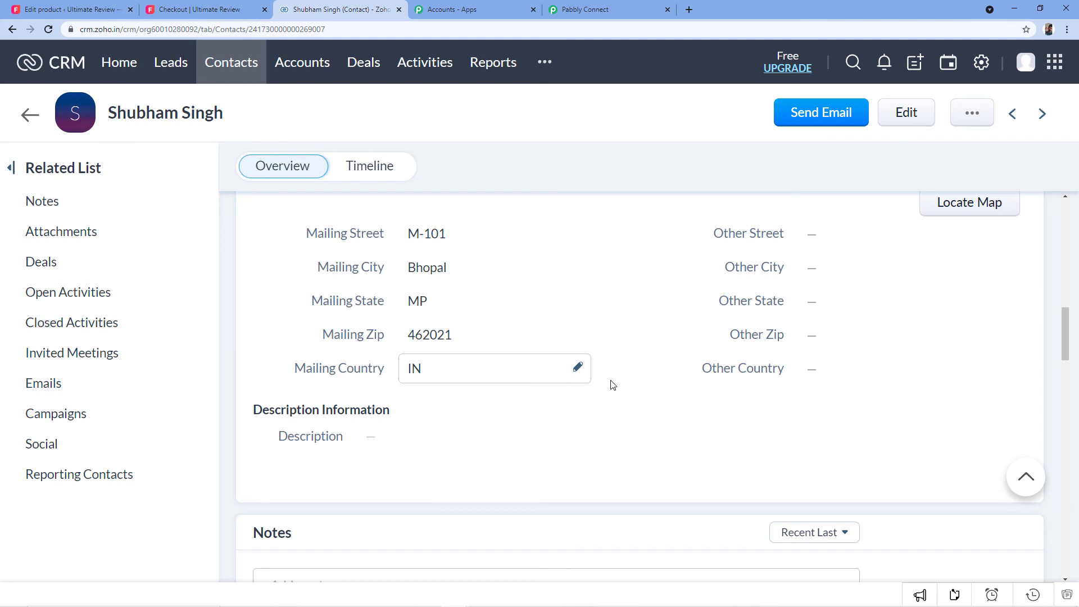
Compare the Cannon DSLR order confirmation with the Zoho CRM contact record, then return to the contacts list.
{"action": "left_click", "coordinate": [200, 10]}
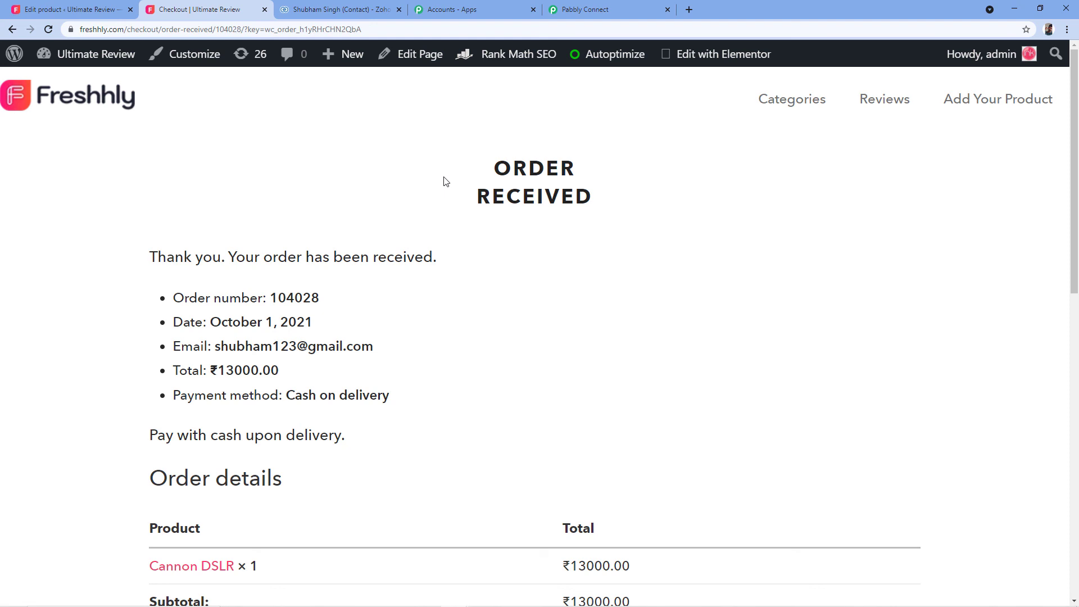
{"action": "left_click", "coordinate": [328, 9]}
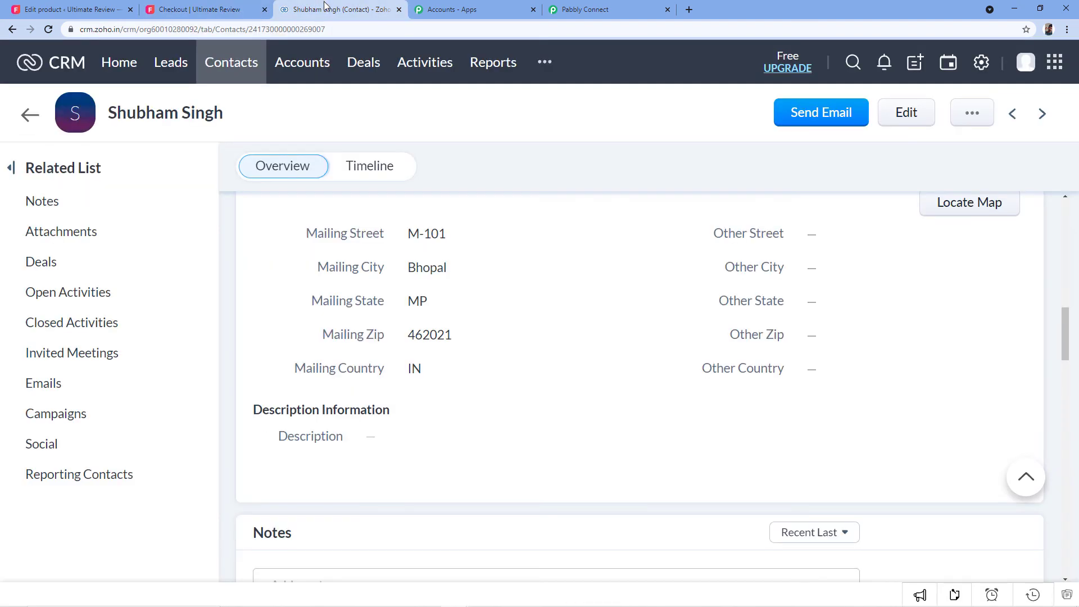
{"action": "left_click", "coordinate": [31, 114]}
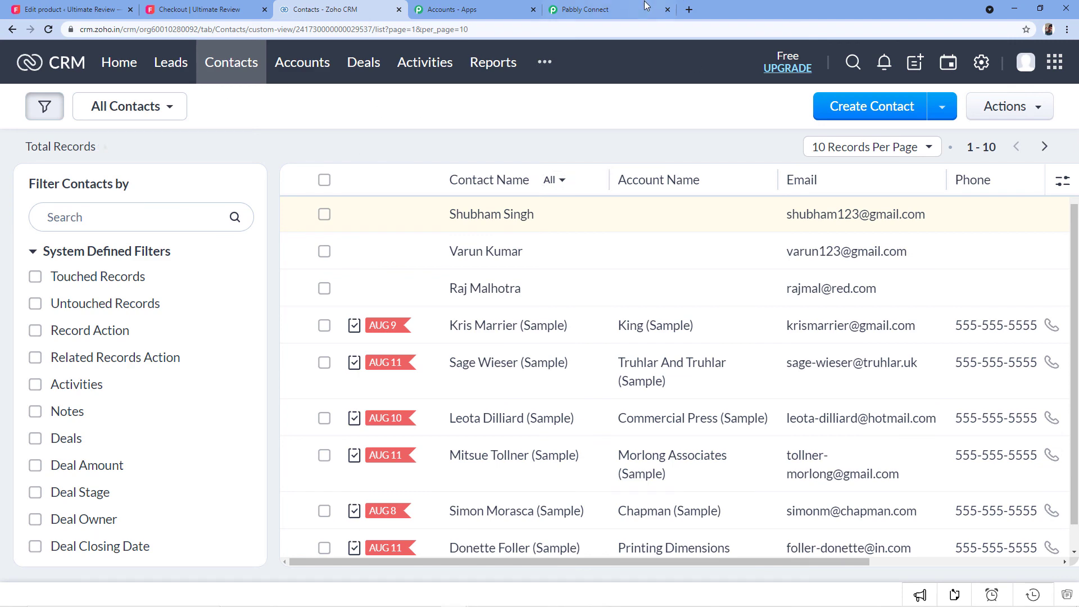
Switch to Pabbly Connect and collapse the Zoho CRM Create Contact action and the WooCommerce New Order Created trigger.
{"action": "left_click", "coordinate": [625, 8]}
{"action": "left_click", "coordinate": [902, 177]}
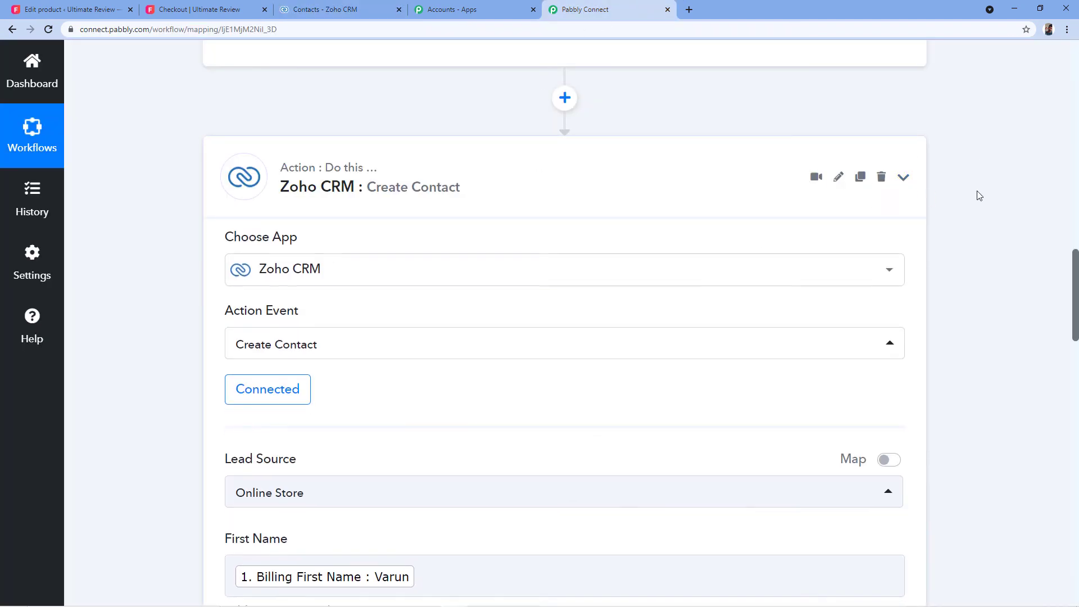
{"action": "scroll", "coordinate": [972, 248], "scroll_direction": "up", "scroll_amount": 6}
{"action": "scroll", "coordinate": [973, 247], "scroll_direction": "up", "scroll_amount": 8}
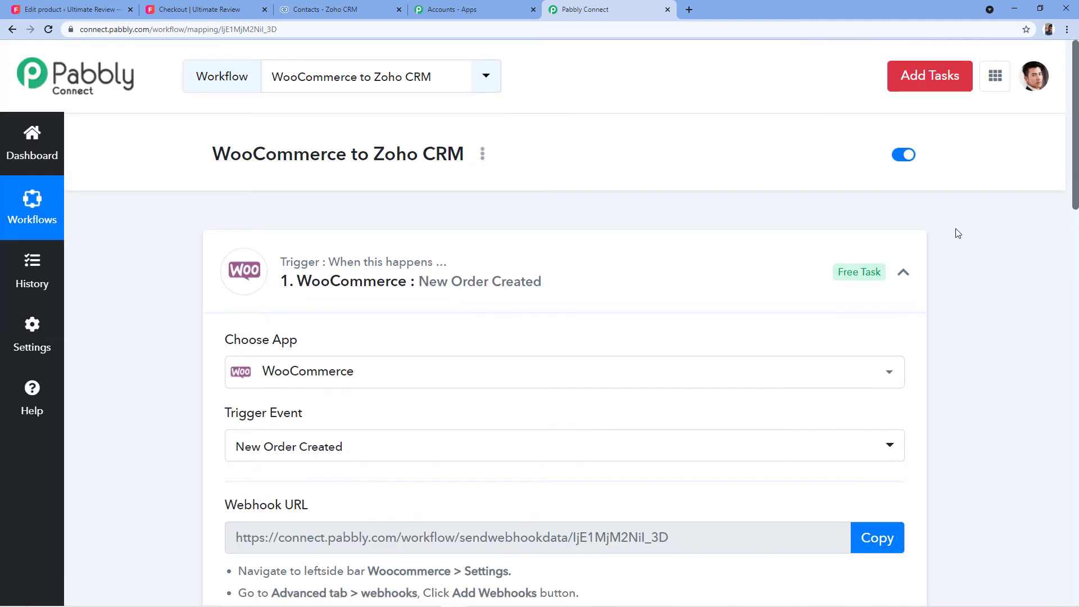
{"action": "left_click", "coordinate": [905, 271]}
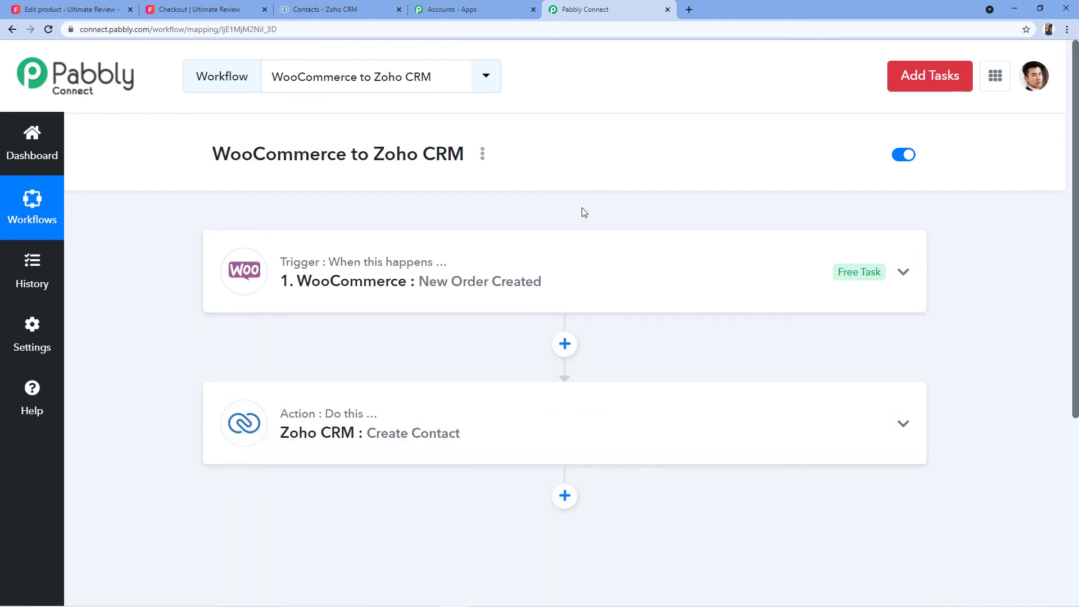